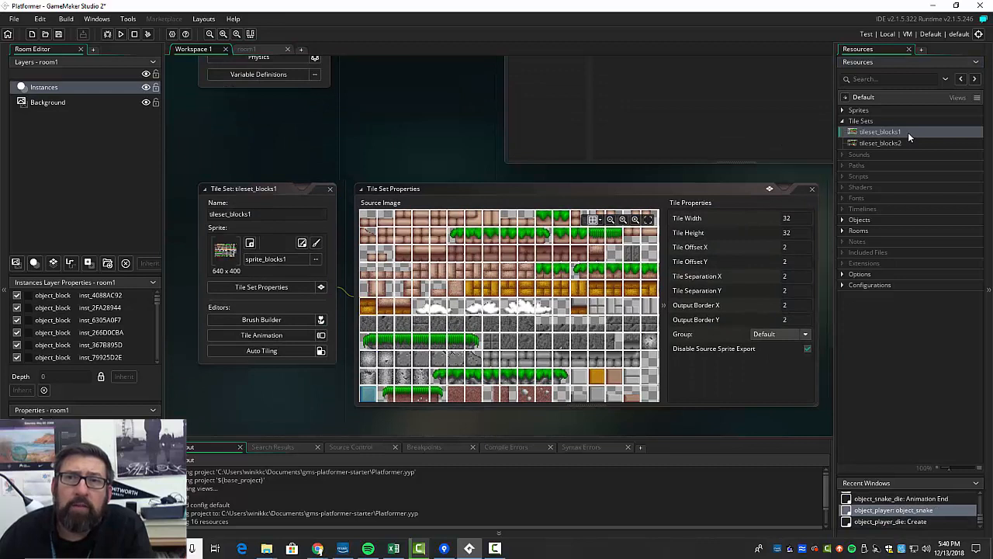
# Open tileset_blocks2 and tileset_blocks1 and examine the tiles available in each source image
pyautogui.doubleClick(891, 142)
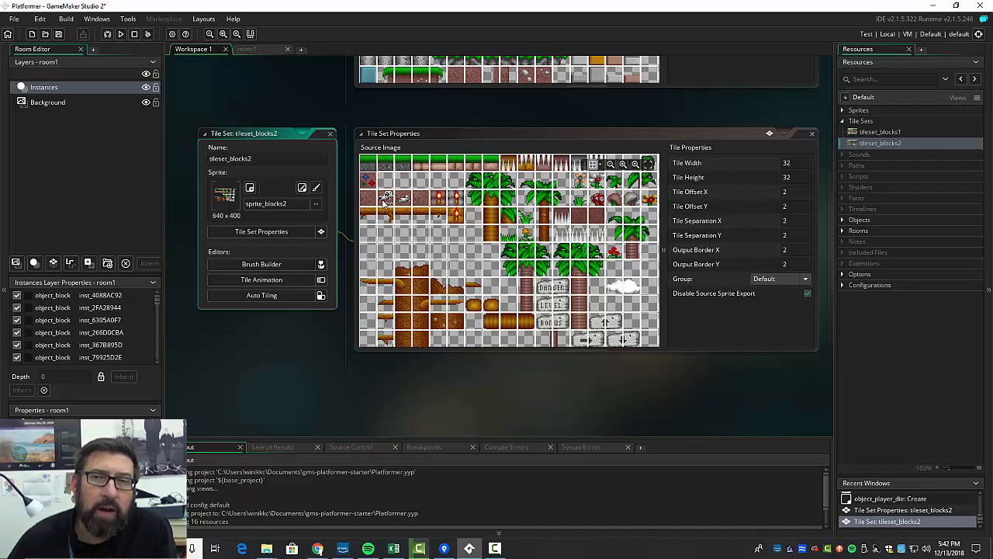
pyautogui.doubleClick(871, 135)
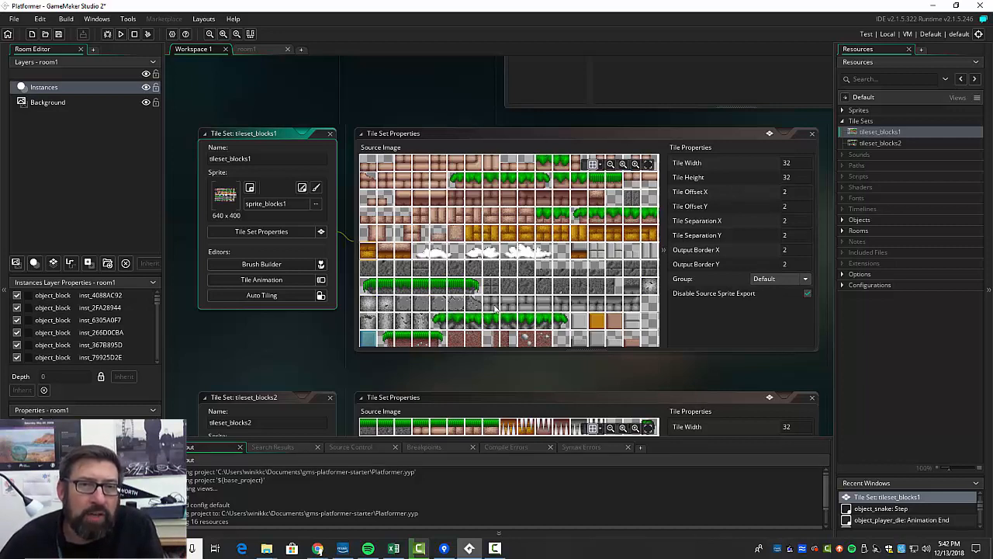
# Open room1 and add a new tile layer above the Instances layer
pyautogui.click(843, 232)
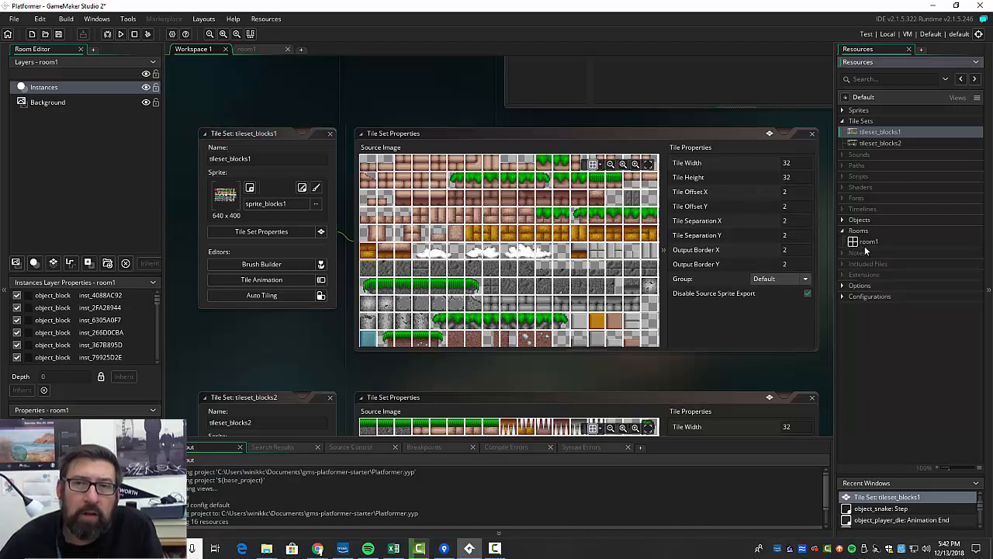
pyautogui.doubleClick(864, 244)
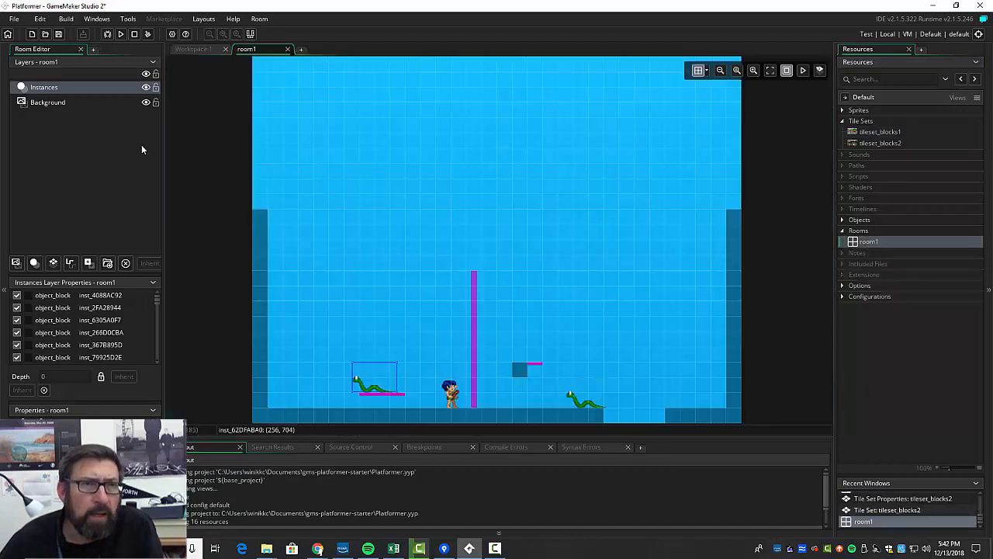
pyautogui.click(54, 263)
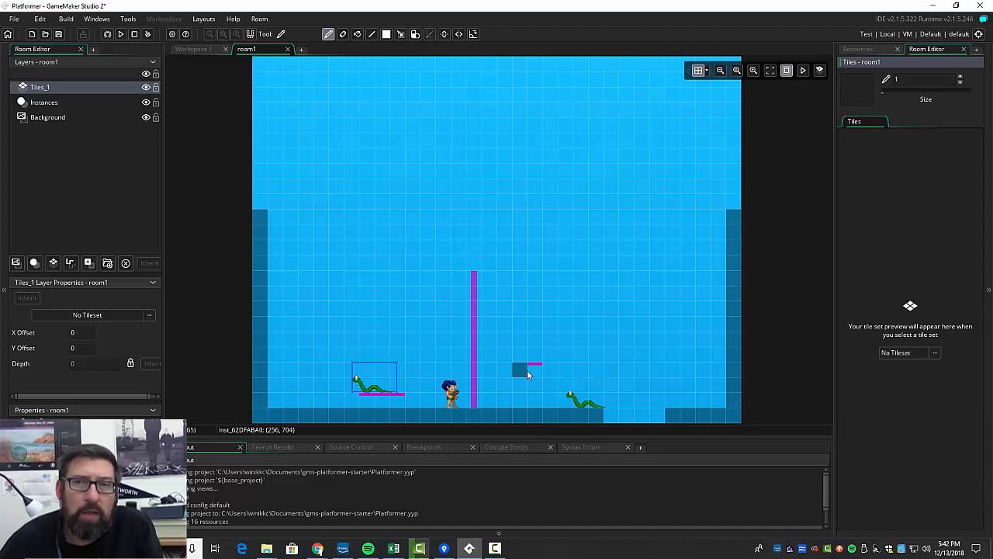
# On the Instances layer, move the lone block beside the small magenta platform to the top of the left wall at (0, 288)
pyautogui.click(46, 103)
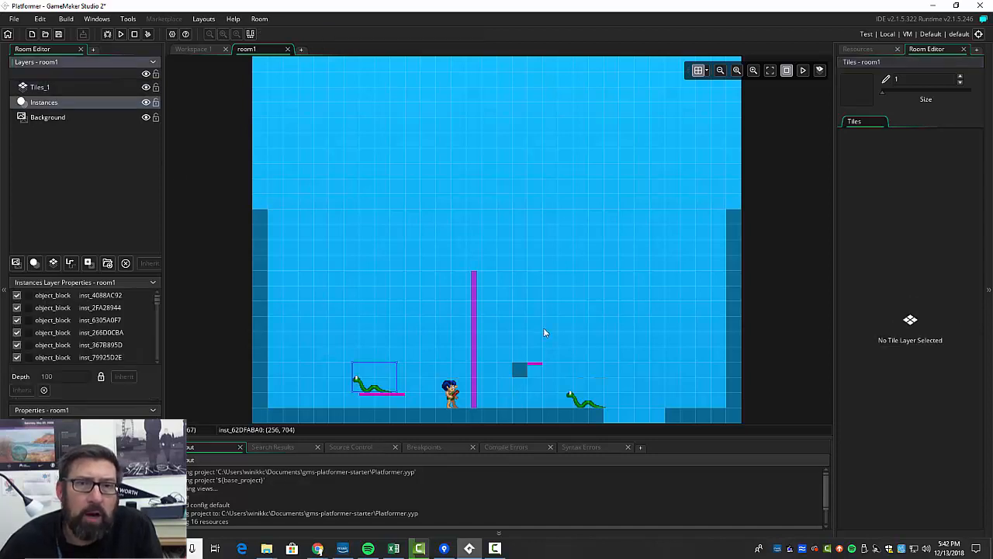
pyautogui.click(519, 369)
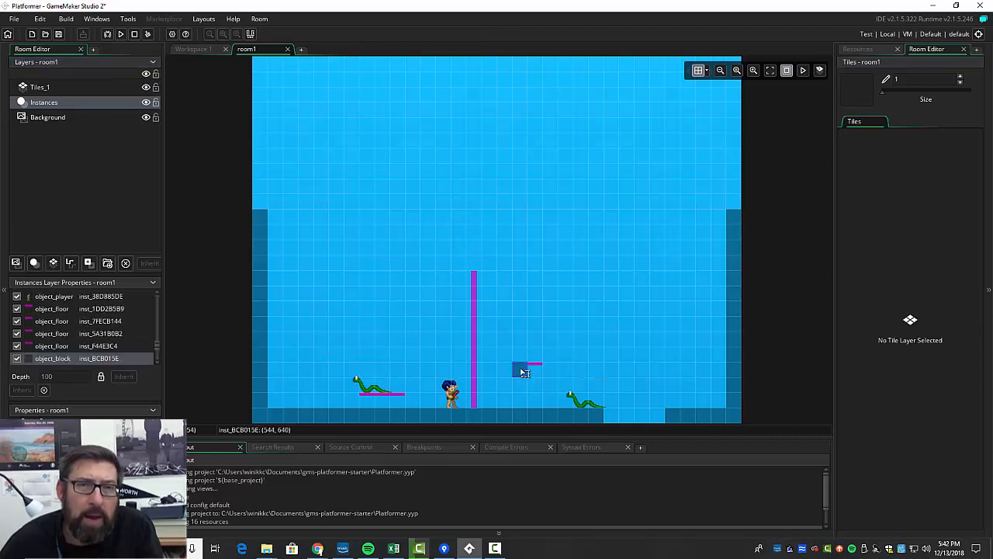
pyautogui.moveTo(524, 372); pyautogui.dragTo(260, 209)
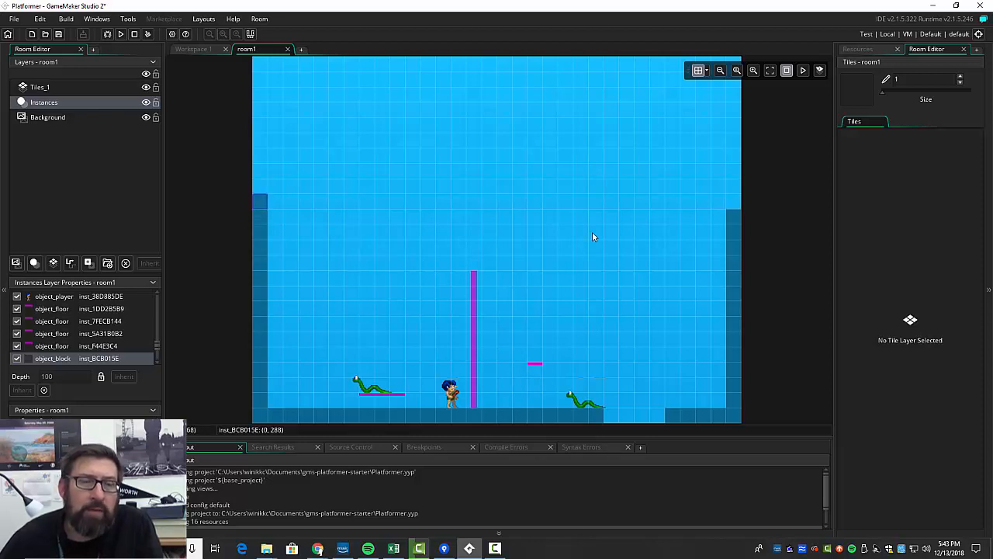
# Assign tileset_blocks2 to the Tiles_1 layer and widen the tile palette to show the whole tile set
pyautogui.click(39, 88)
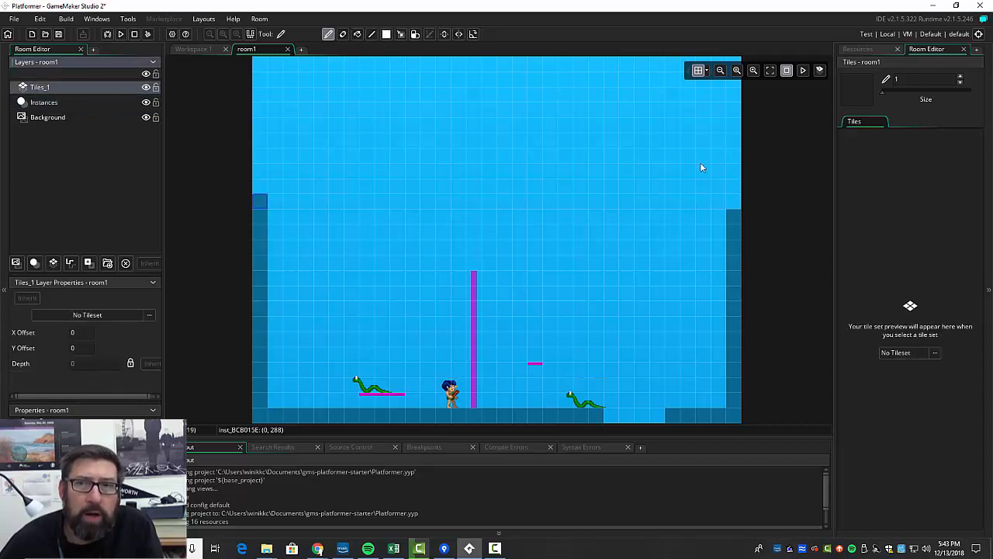
pyautogui.click(905, 355)
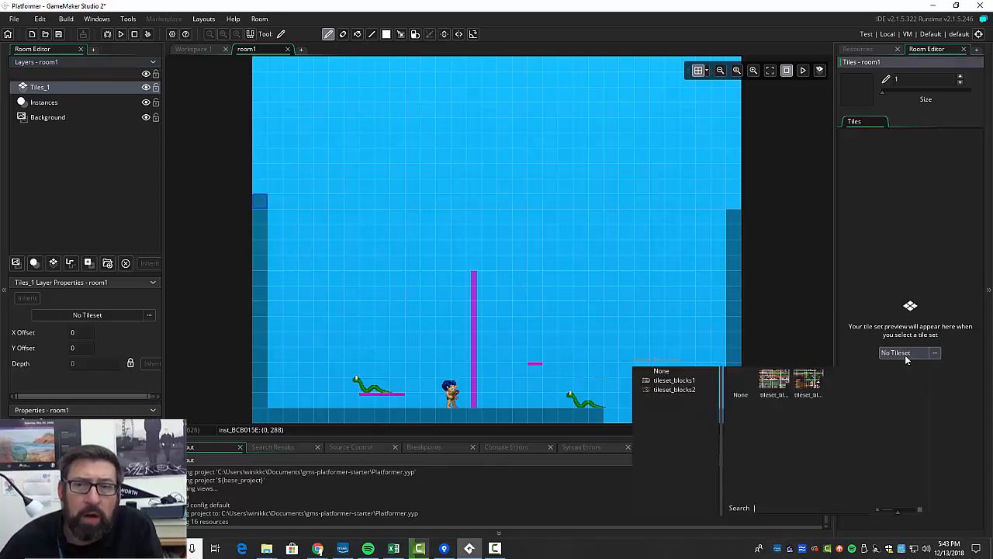
pyautogui.click(809, 377)
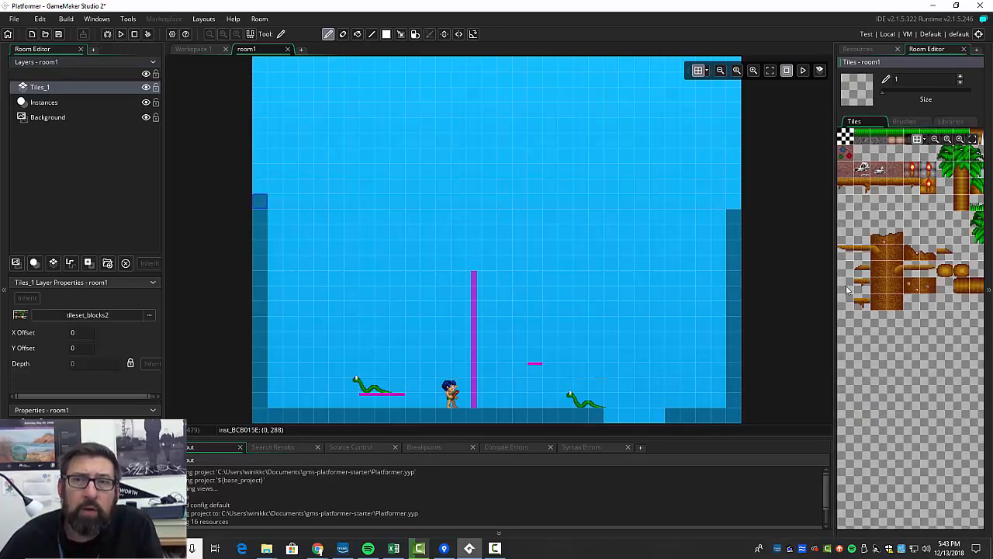
pyautogui.moveTo(832, 299); pyautogui.dragTo(585, 308)
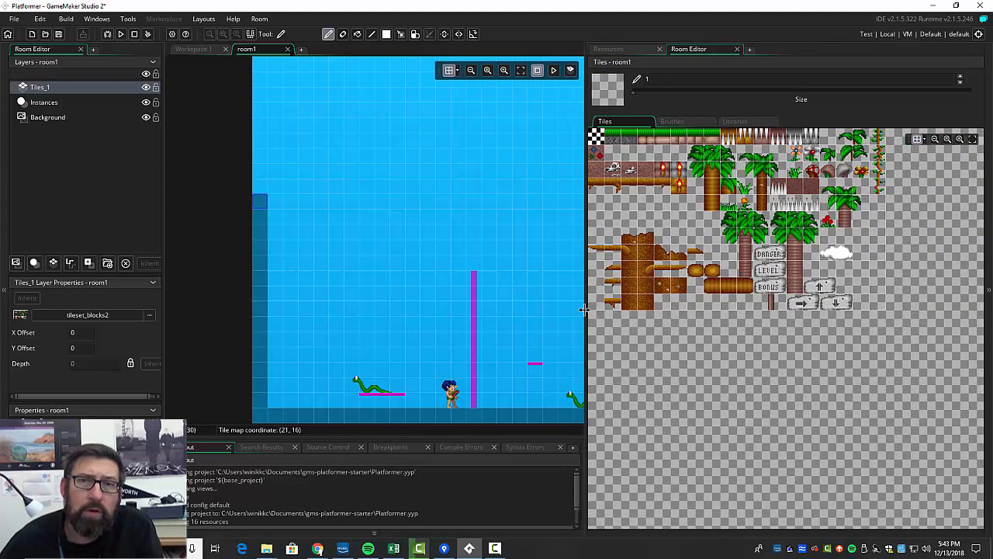
# Paint a palm tree just right of the tall magenta column, with a four-tile brown trunk and a 3 by 2 tile leaf crown
pyautogui.click(636, 245)
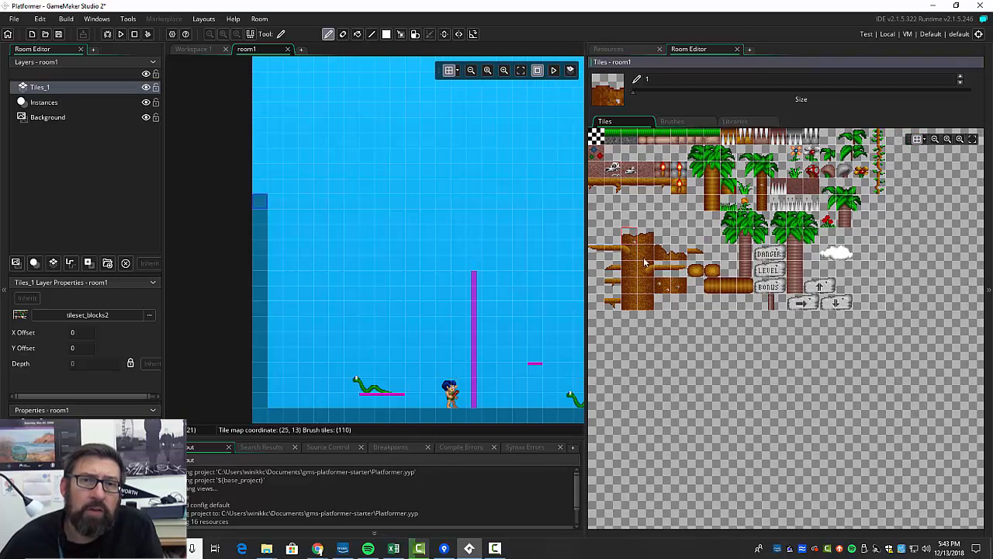
pyautogui.moveTo(628, 237); pyautogui.dragTo(646, 237)
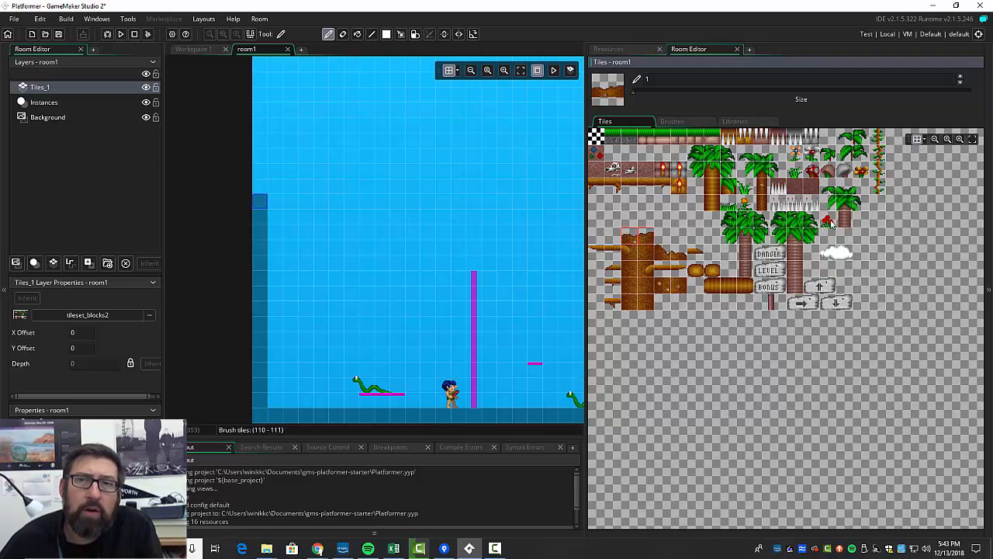
pyautogui.moveTo(767, 205); pyautogui.dragTo(764, 188)
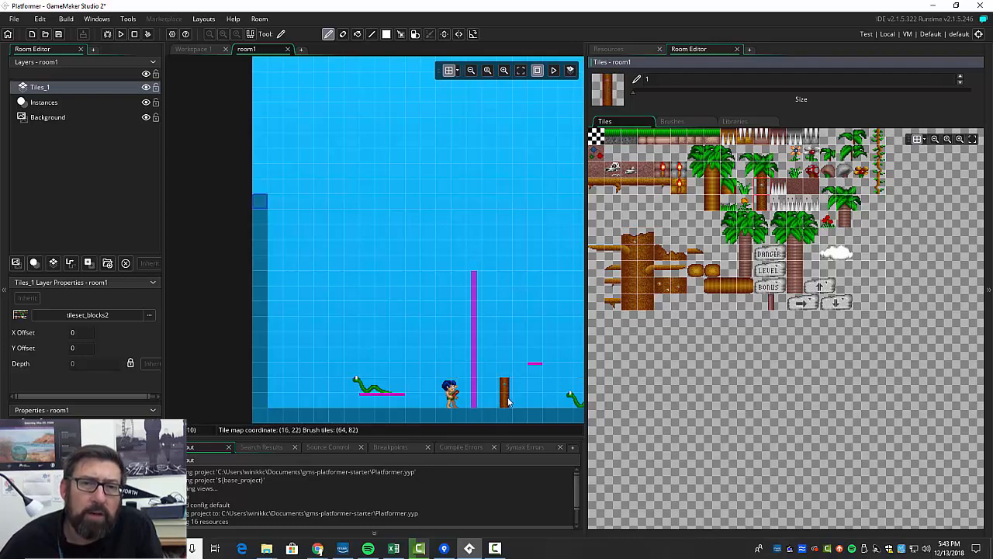
pyautogui.click(509, 401)
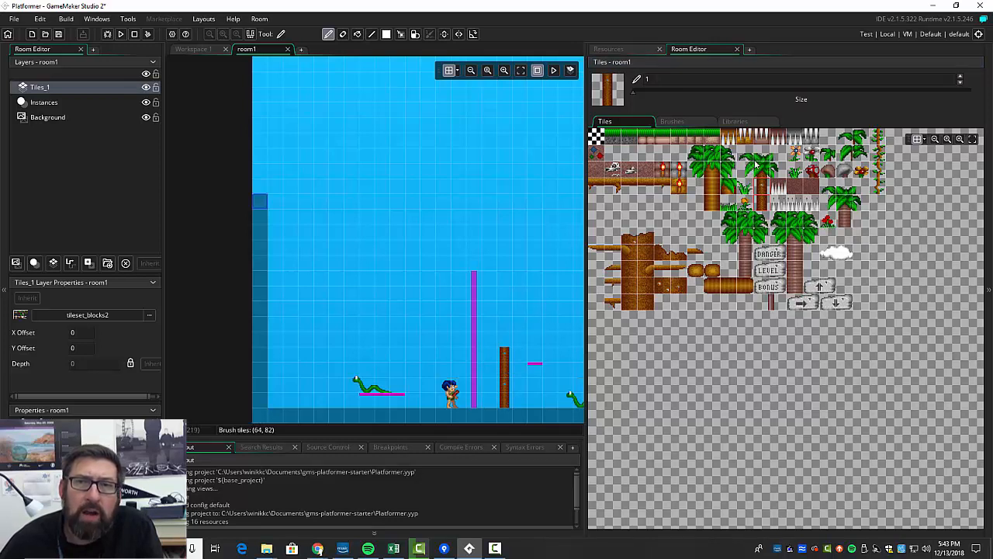
pyautogui.moveTo(745, 155); pyautogui.dragTo(779, 171)
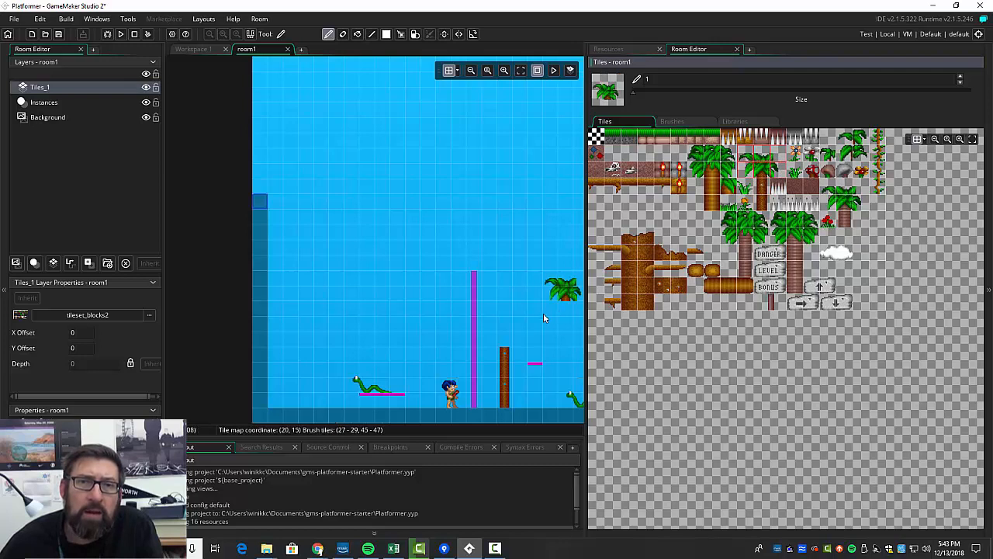
pyautogui.click(500, 349)
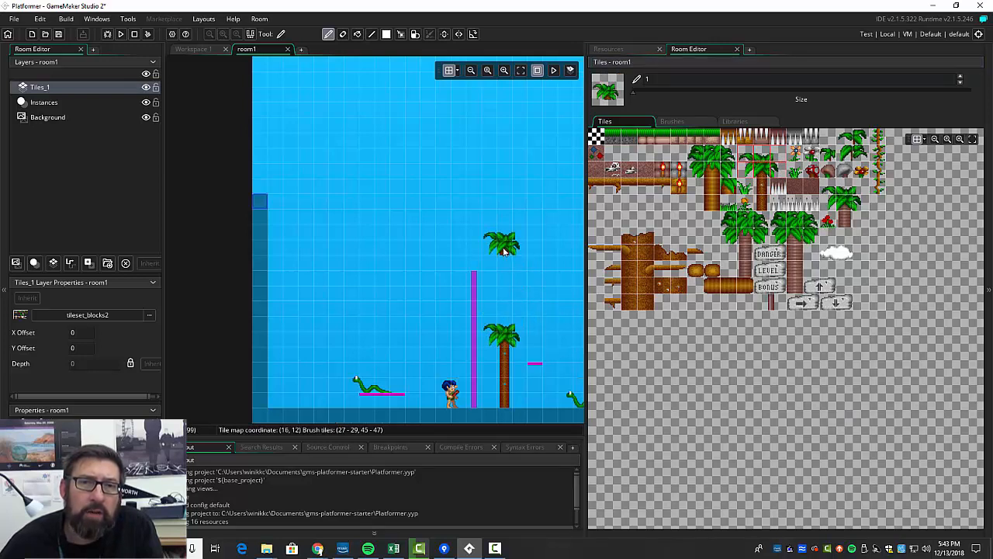
# Run the game, move and jump the player around the new palm tree to check how its tiles display, and close the game
pyautogui.click(121, 34)
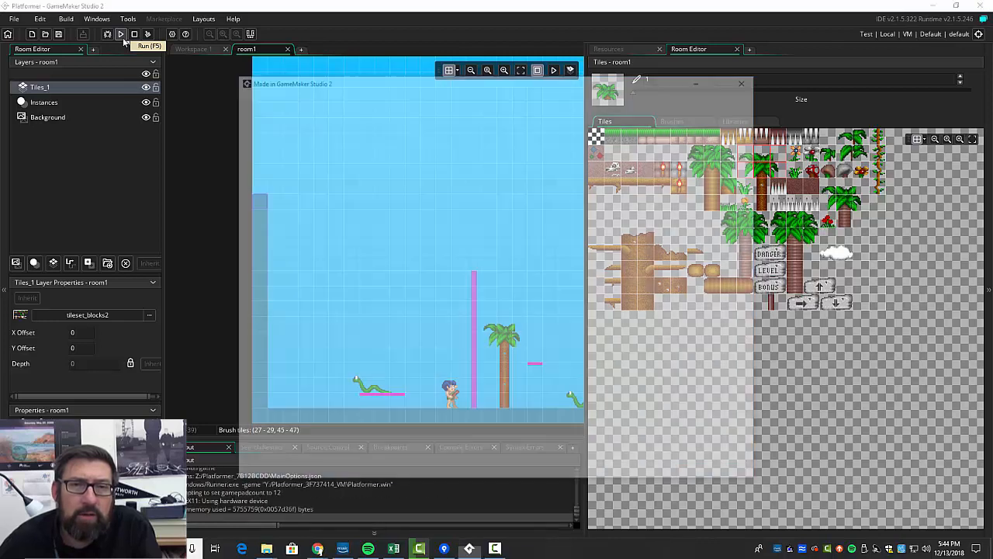
pyautogui.press('Right')
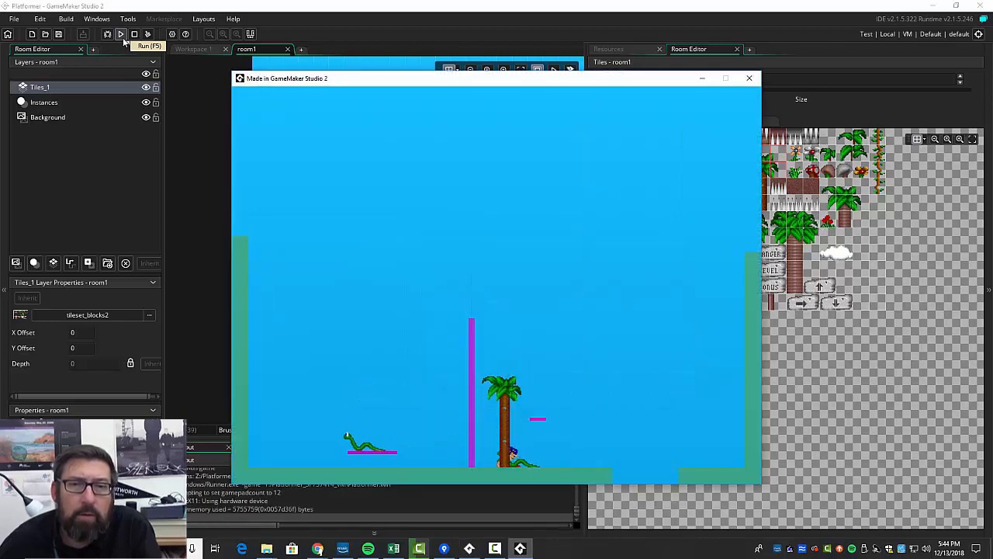
pyautogui.press('Left')
pyautogui.press('Right')
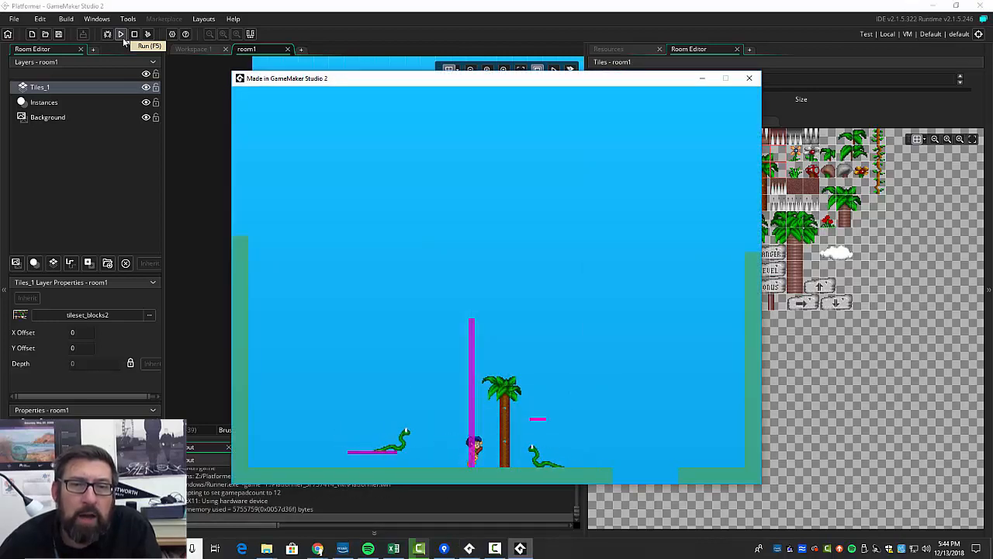
pyautogui.press('space')
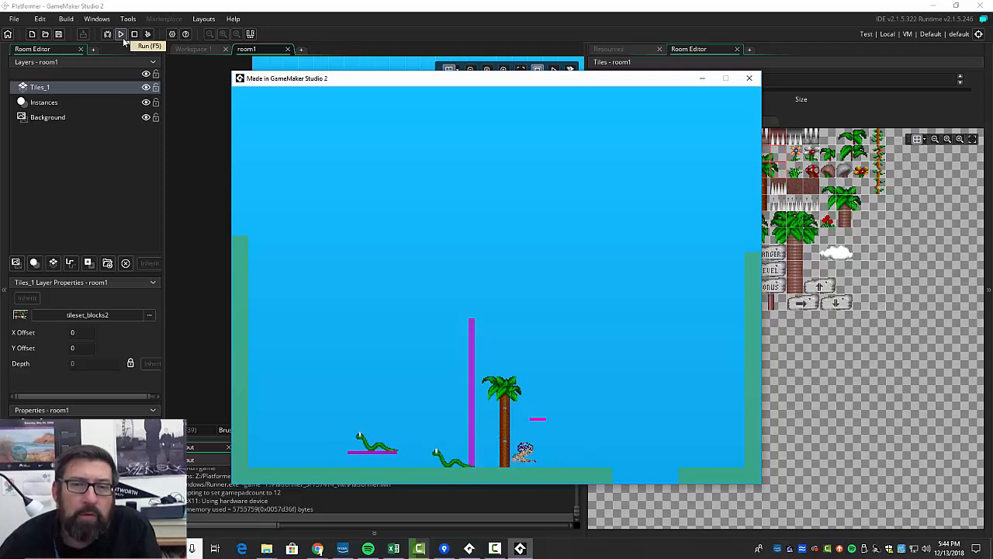
pyautogui.press('Right')
pyautogui.press('space')
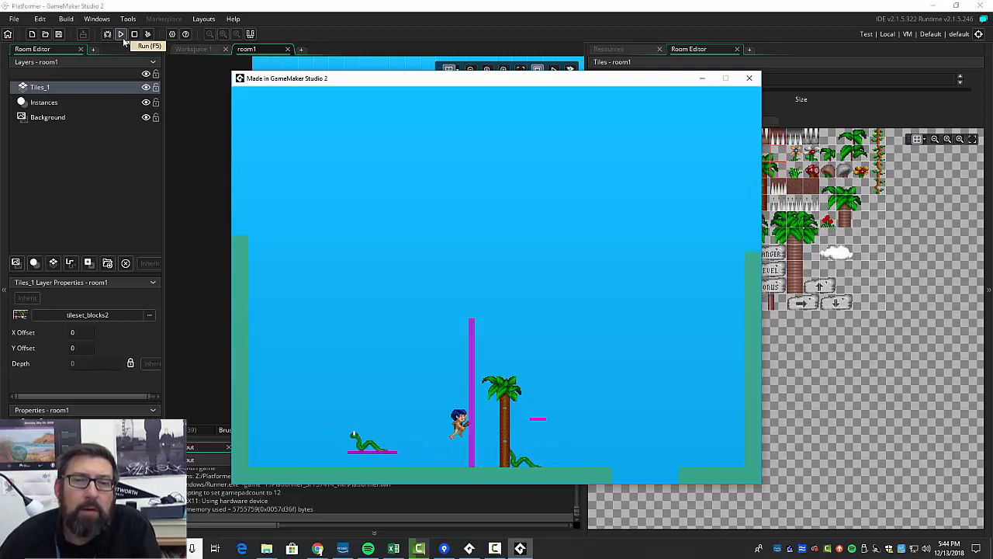
pyautogui.press('Left')
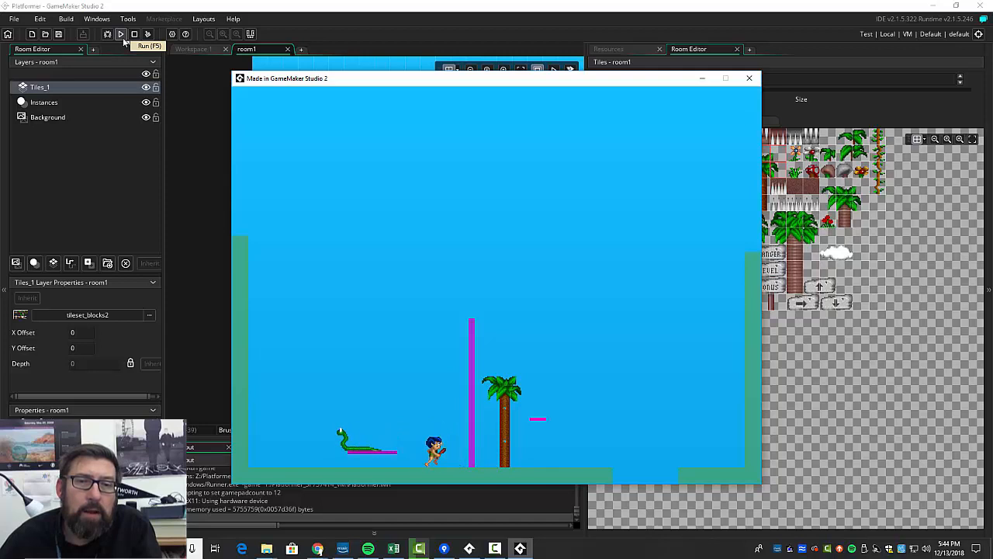
pyautogui.press('Right')
pyautogui.press('space')
pyautogui.press('Left')
pyautogui.press('Right')
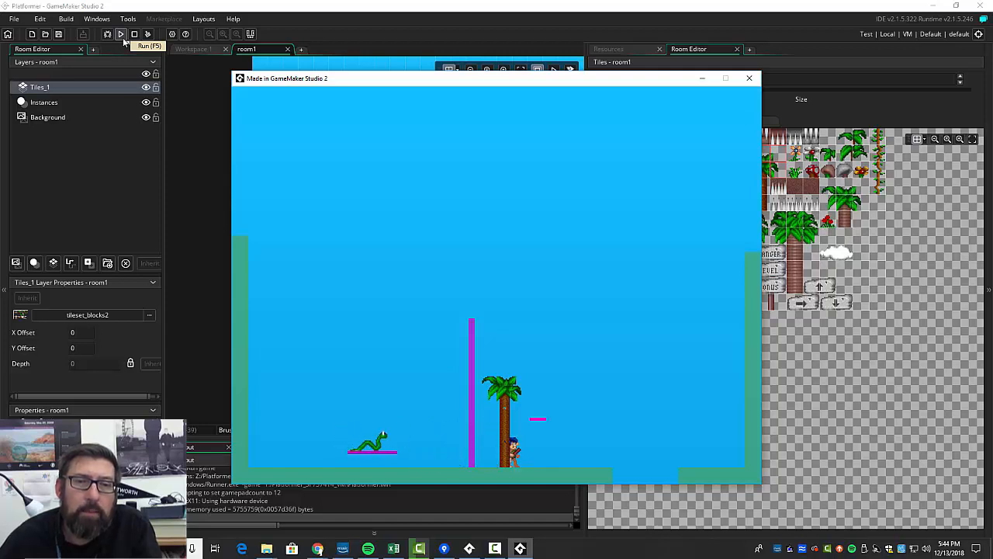
pyautogui.press('Left')
pyautogui.press('Right')
pyautogui.press('Left')
pyautogui.press('Right')
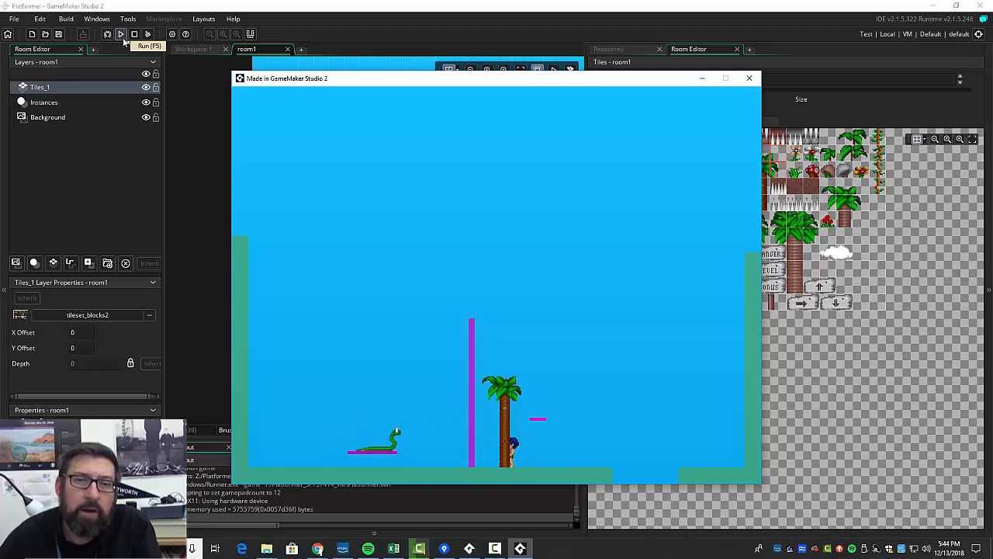
pyautogui.click(749, 77)
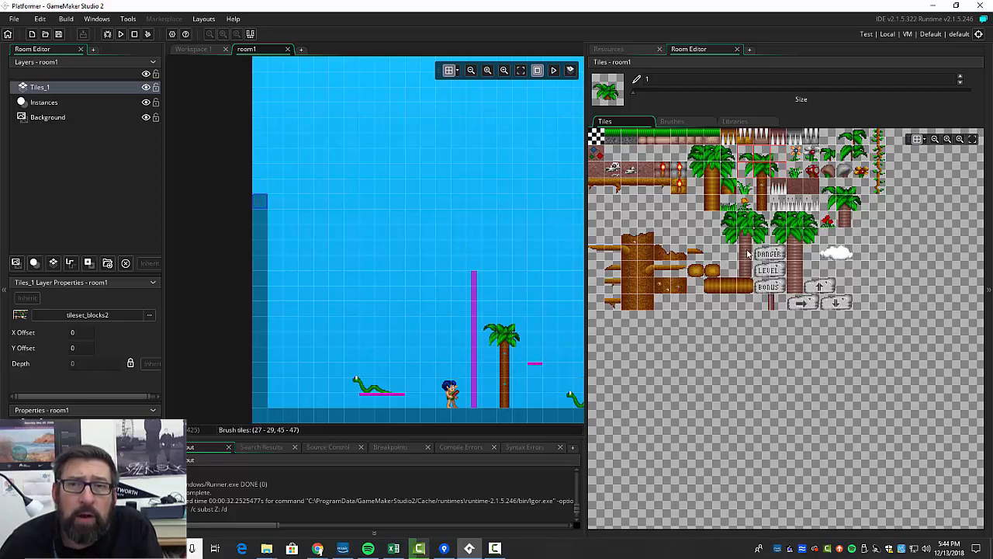
# Cover the tall magenta column with ribbed reddish trunk tiles, undoing stray placements, and top it with the matching 3 by 2 tile palm crown
pyautogui.moveTo(746, 253); pyautogui.dragTo(746, 270)
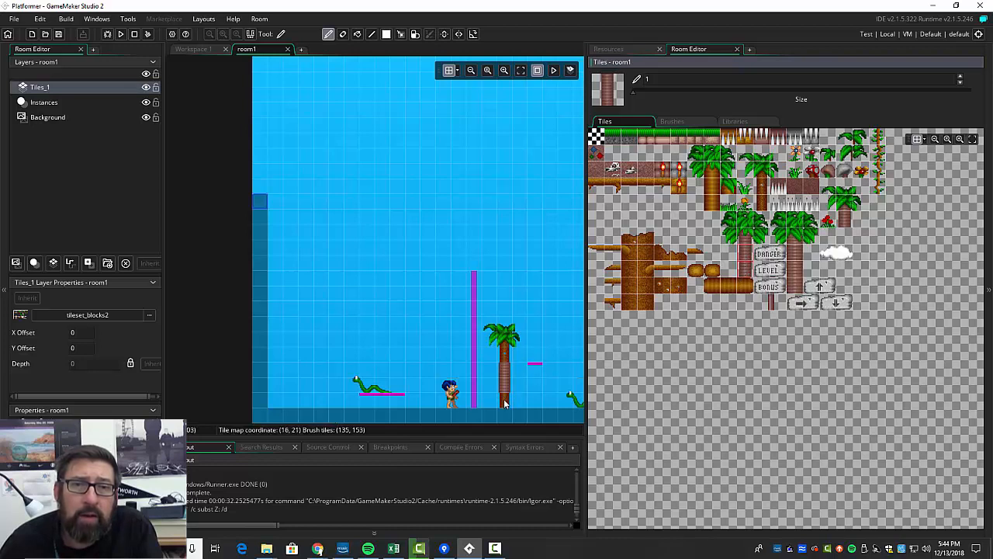
pyautogui.moveTo(475, 401)
pyautogui.mouseDown()
pyautogui.moveTo(473, 279)
pyautogui.moveTo(478, 312)
pyautogui.mouseUp()
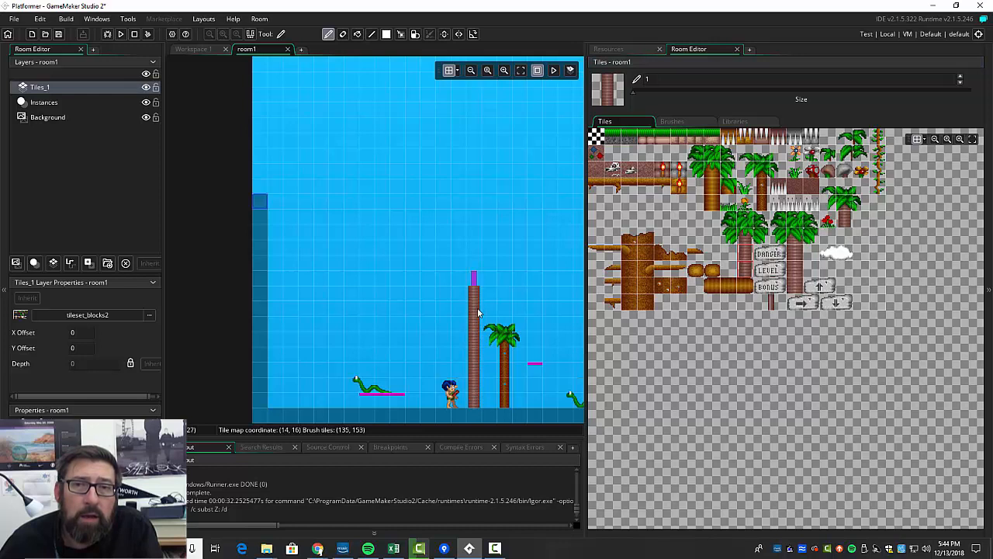
pyautogui.moveTo(474, 268); pyautogui.dragTo(480, 277)
pyautogui.hotkey('ctrl', 'z')
pyautogui.hotkey('ctrl', 'z')
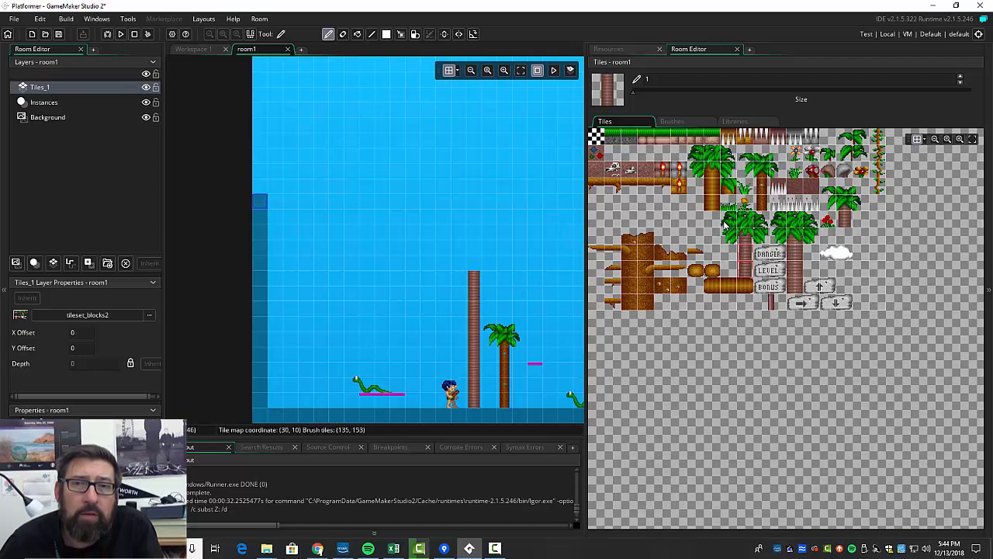
pyautogui.moveTo(725, 225); pyautogui.dragTo(758, 238)
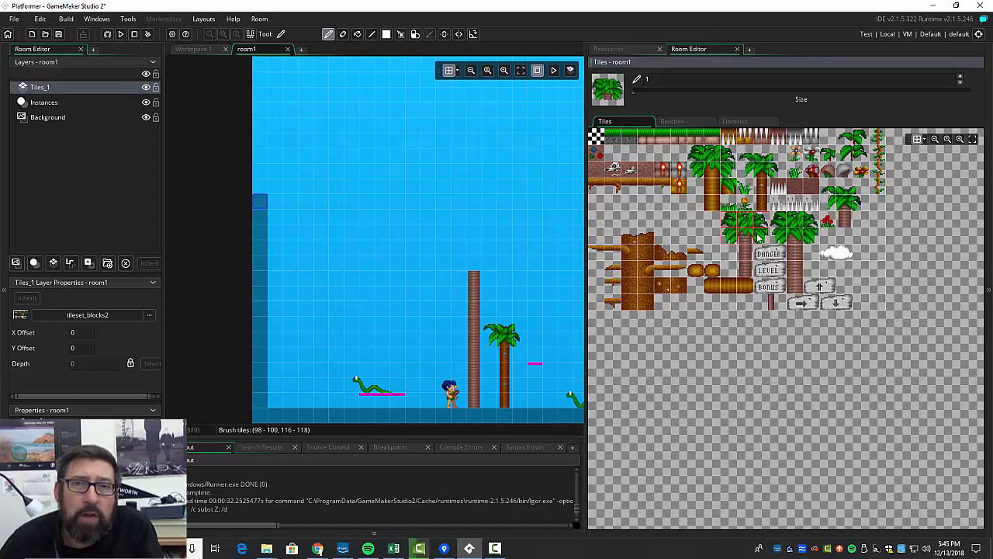
pyautogui.click(471, 268)
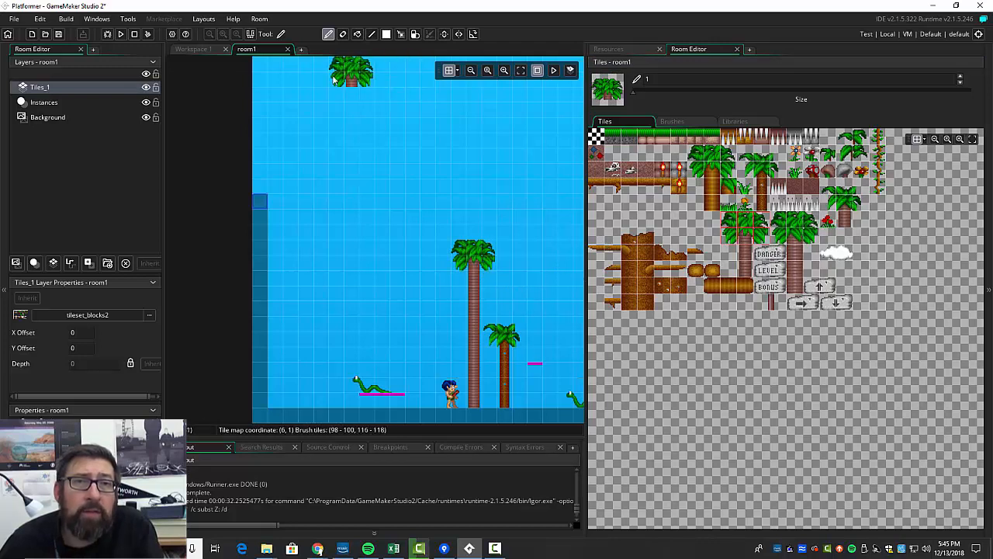
# Run the game, move the player to the tall palm and climb it to check how its tiles display, and close the game
pyautogui.click(122, 35)
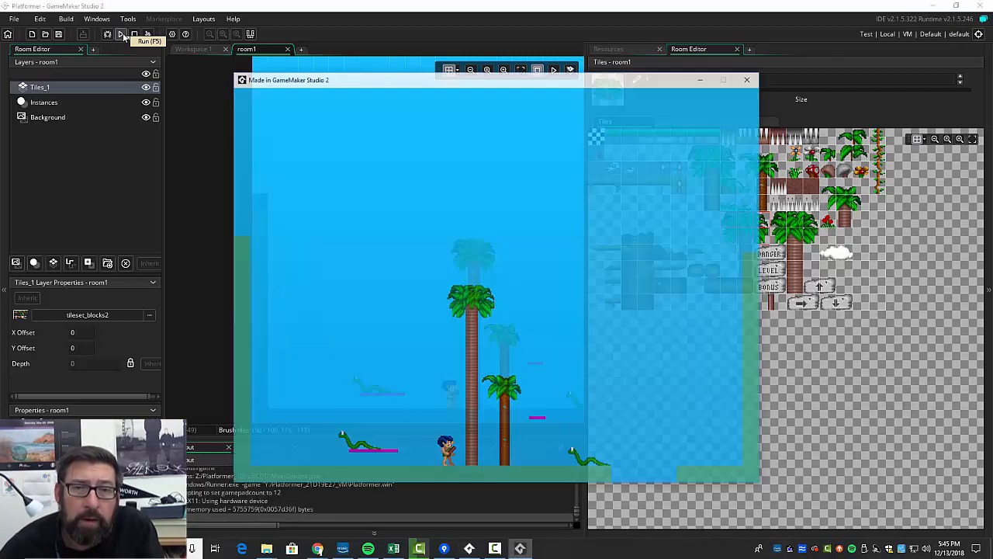
pyautogui.press('Right')
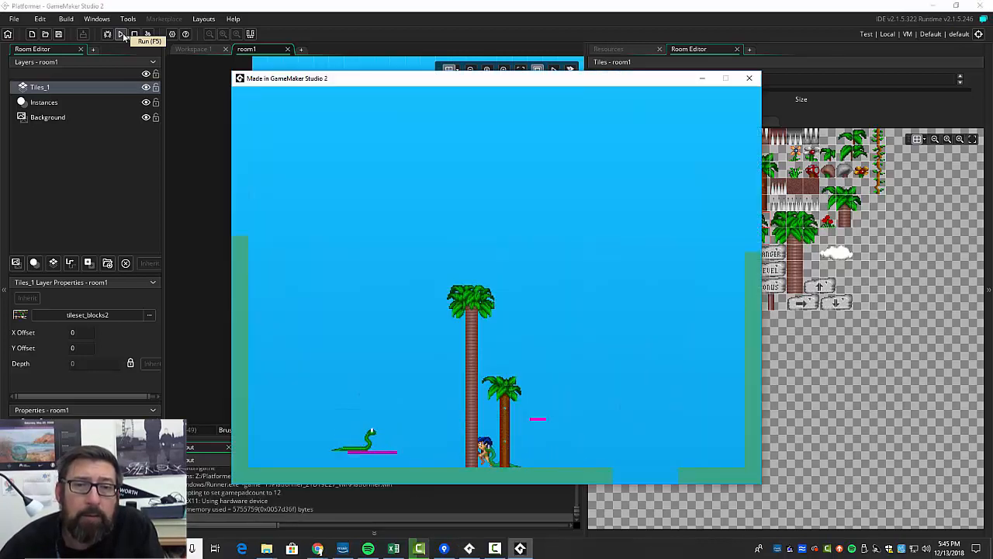
pyautogui.press('Left')
pyautogui.press('space')
pyautogui.press('Right')
pyautogui.press('Up')
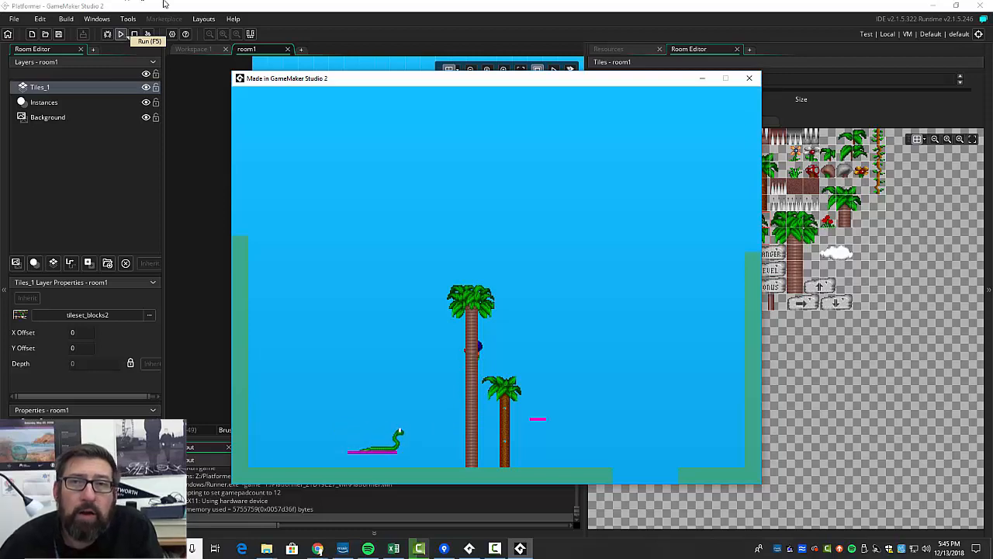
pyautogui.click(744, 79)
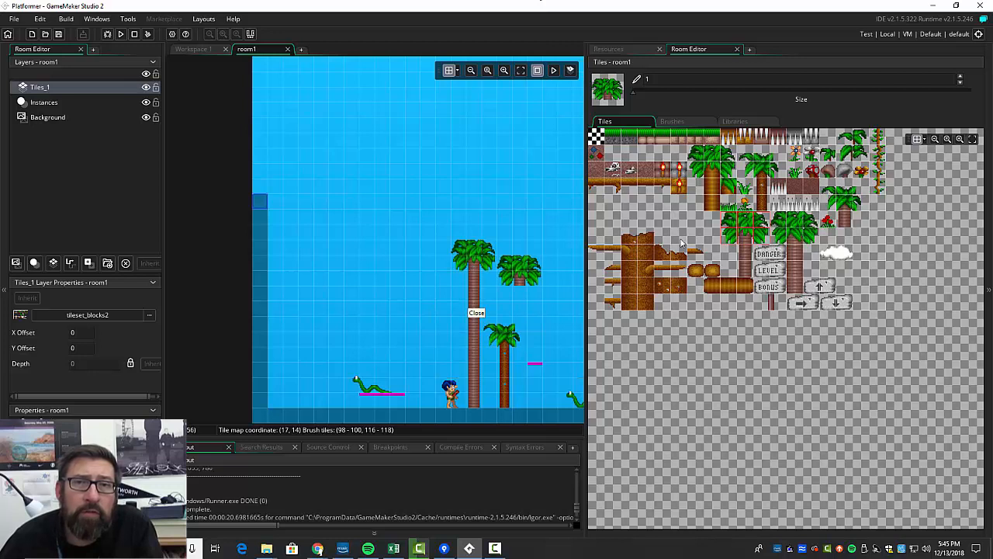
# Erase the palm crown and trunk tiles from the tall magenta column by painting over them with an empty tile
pyautogui.click(662, 202)
pyautogui.moveTo(464, 253)
pyautogui.mouseDown()
pyautogui.moveTo(473, 259)
pyautogui.moveTo(462, 267)
pyautogui.moveTo(476, 408)
pyautogui.mouseUp()
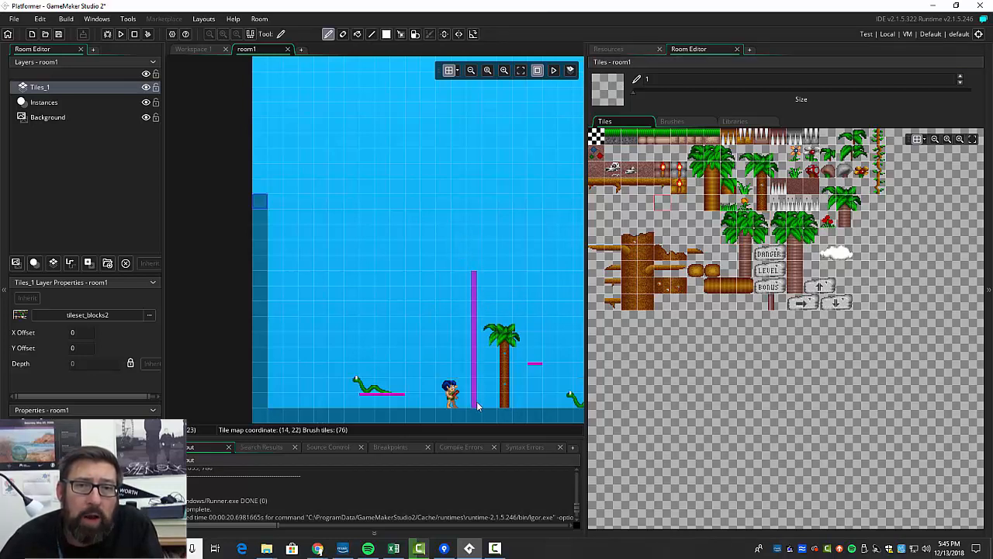
# Add a tile layer between Instances and Background, rename Tiles_1 to Tiles_Foreground2, and name the new layer Tiles_Background2
pyautogui.click(48, 117)
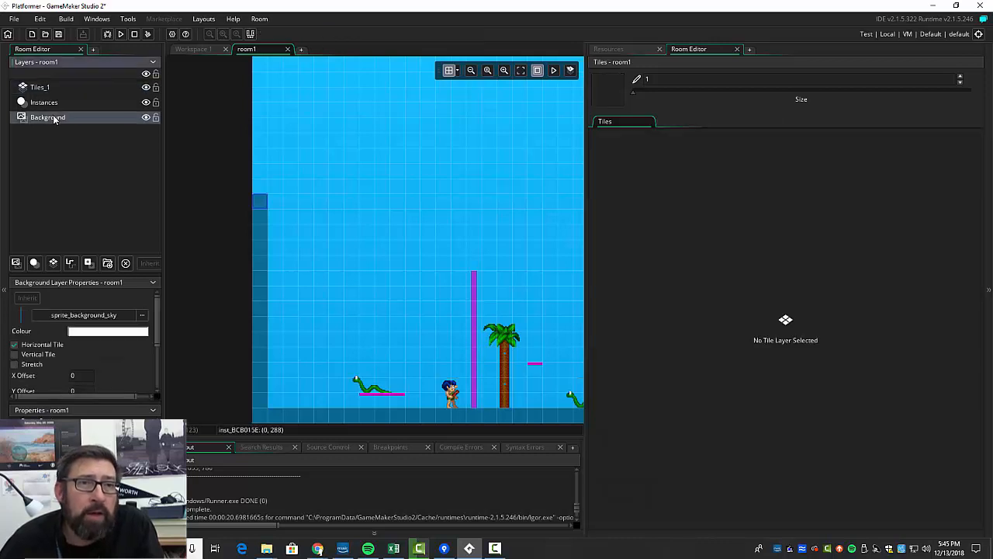
pyautogui.click(53, 264)
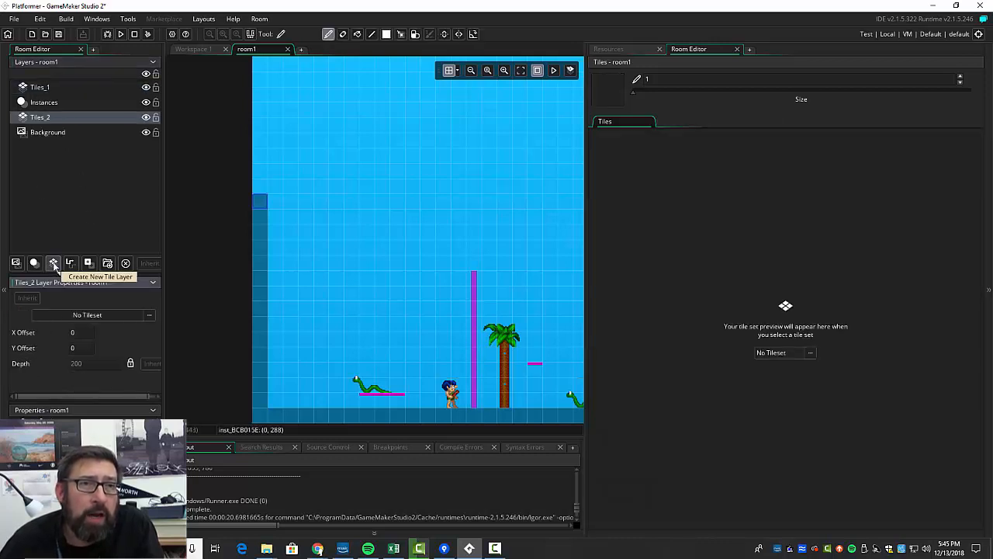
pyautogui.click(53, 89)
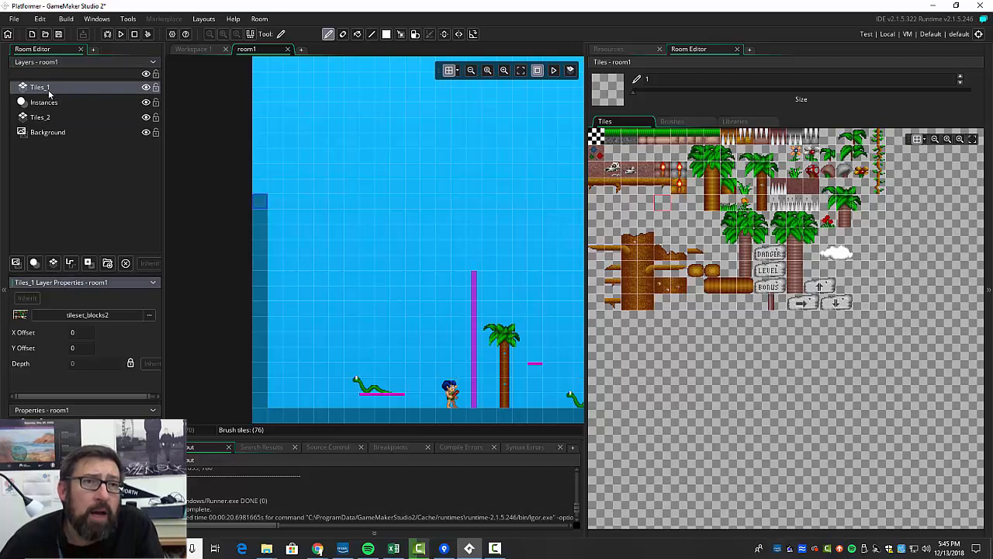
pyautogui.rightClick(49, 93)
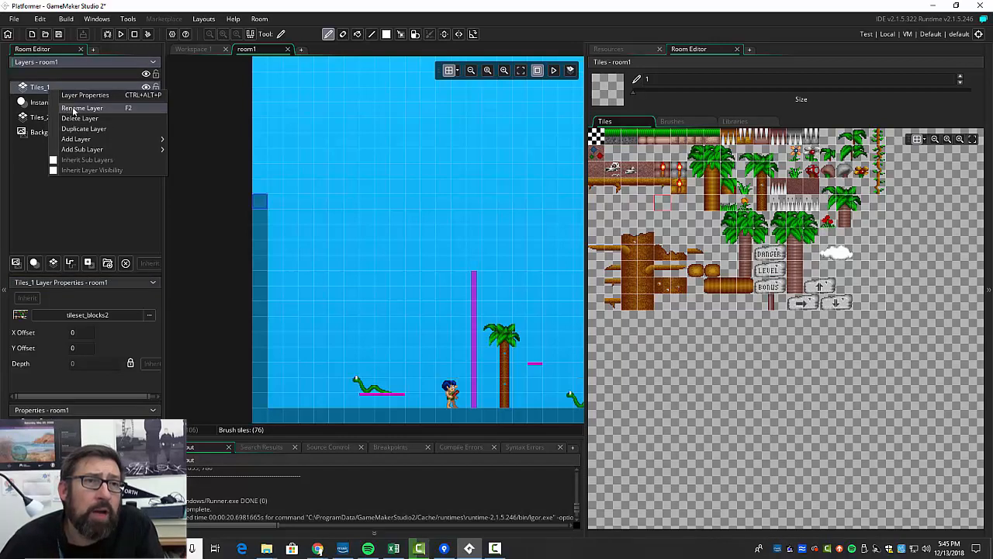
pyautogui.click(73, 109)
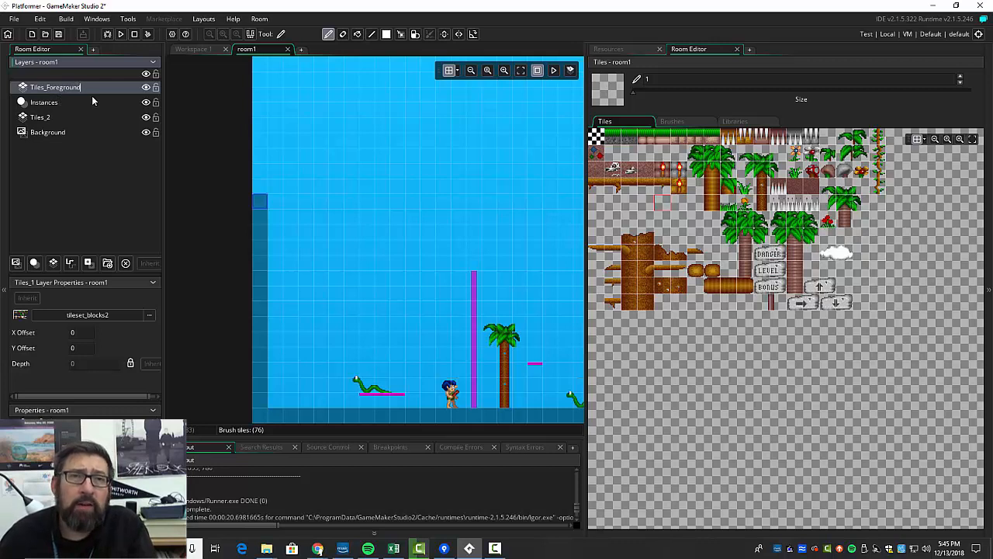
pyautogui.click(40, 118)
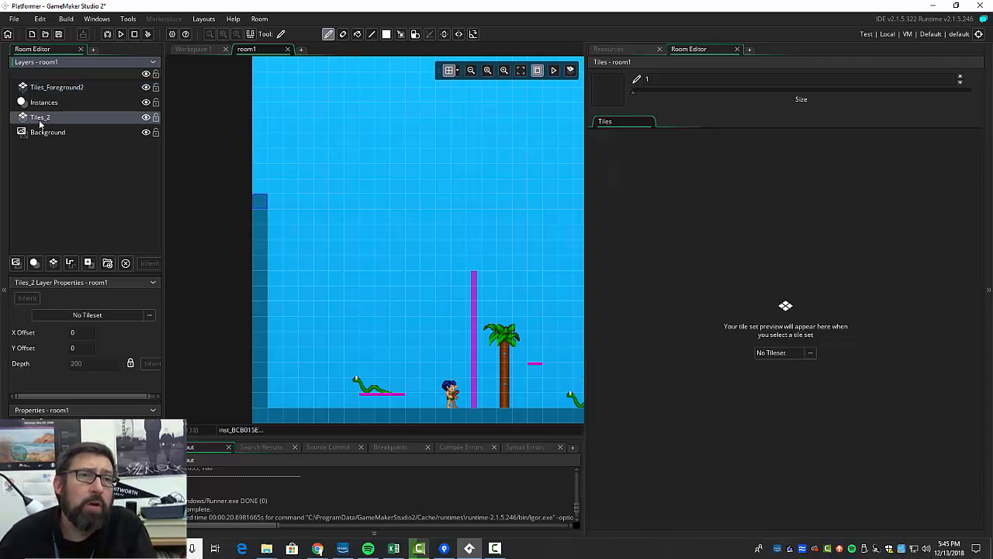
pyautogui.rightClick(44, 122)
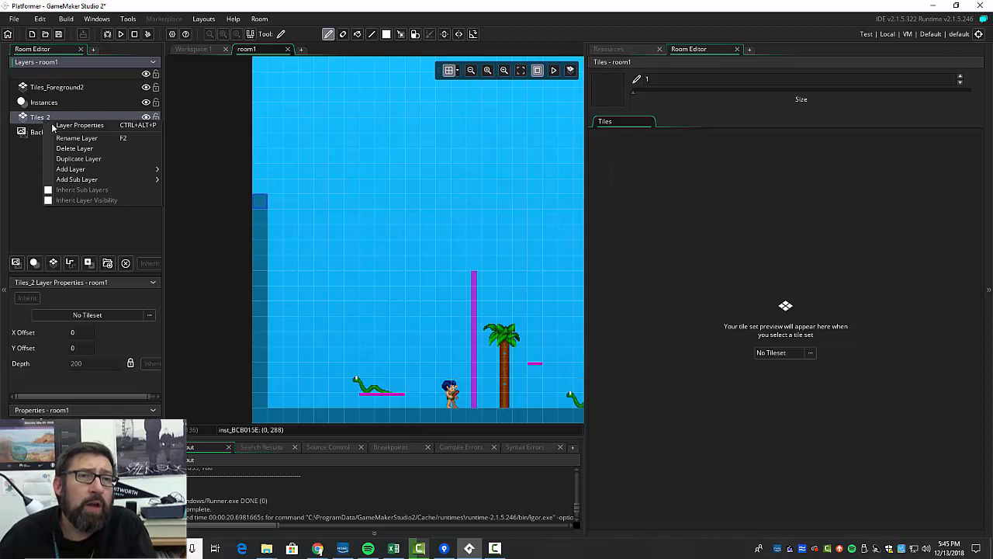
pyautogui.click(67, 137)
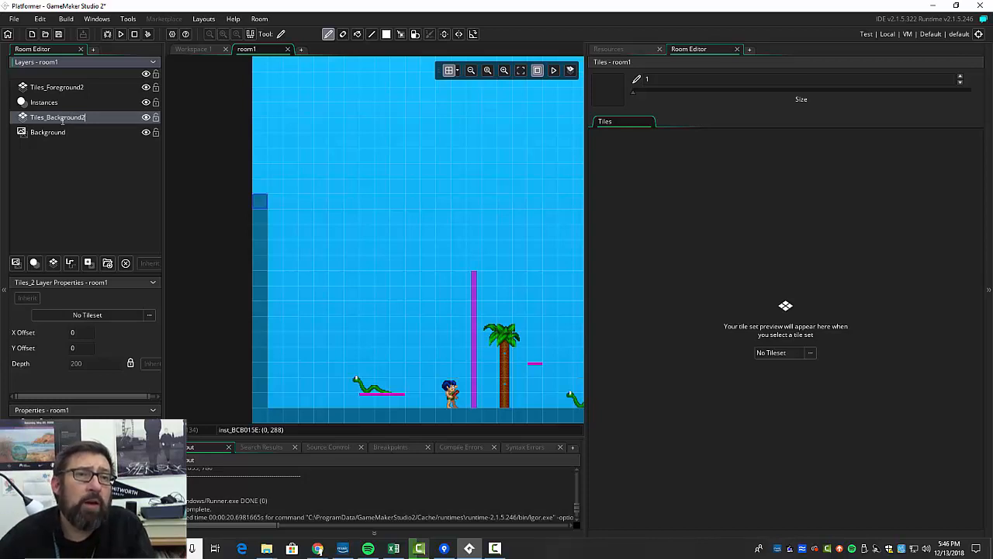
pyautogui.click(68, 204)
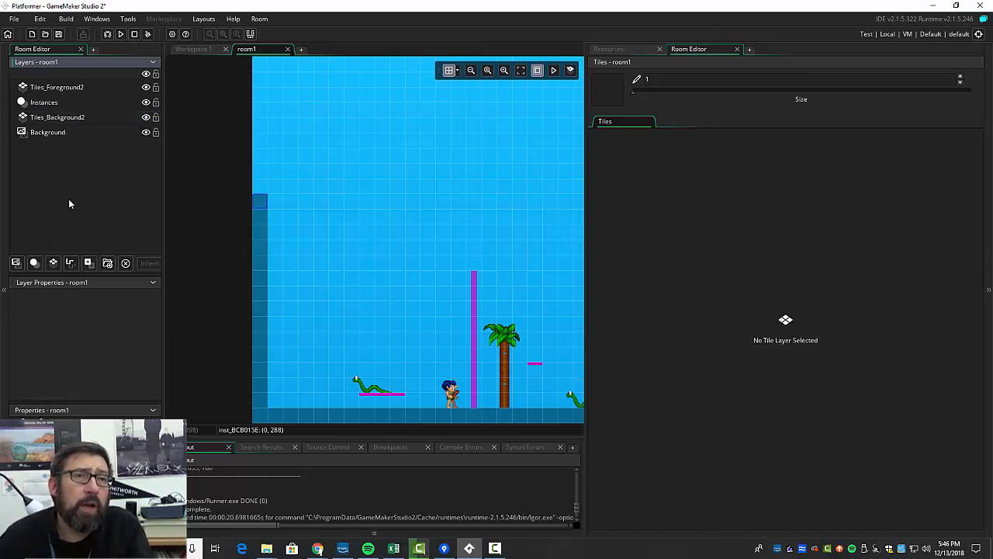
# Assign tileset_blocks2 to the Tiles_Background2 layer
pyautogui.click(83, 118)
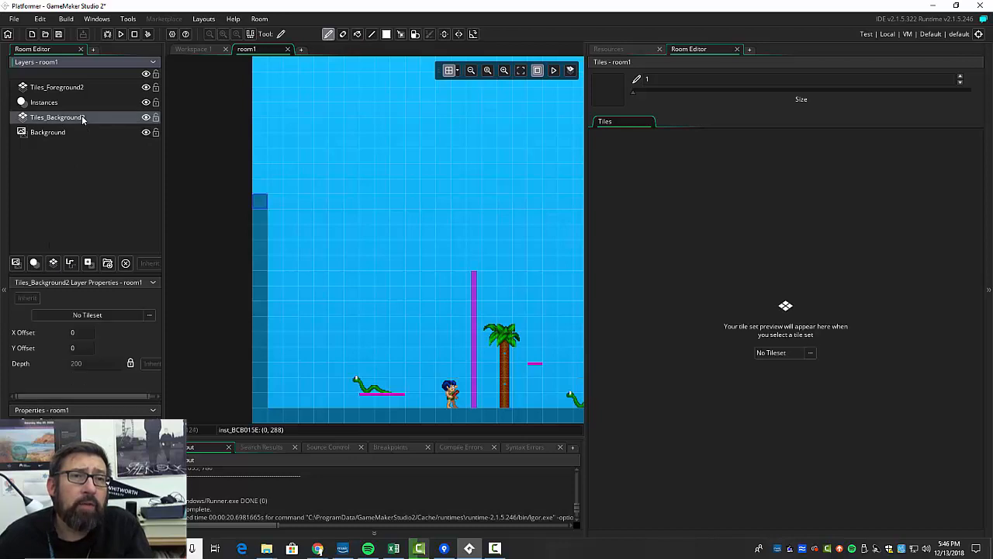
pyautogui.click(770, 353)
pyautogui.click(664, 387)
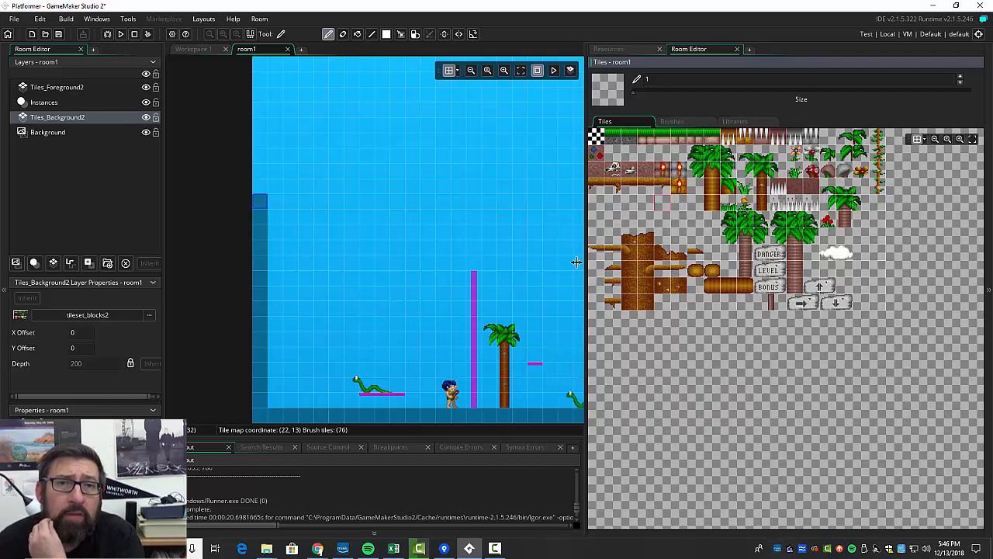
# On Tiles_Background2, paint ribbed reddish trunk tiles along the tall magenta column and top them with the matching 3 by 2 tile palm crown
pyautogui.click(746, 264)
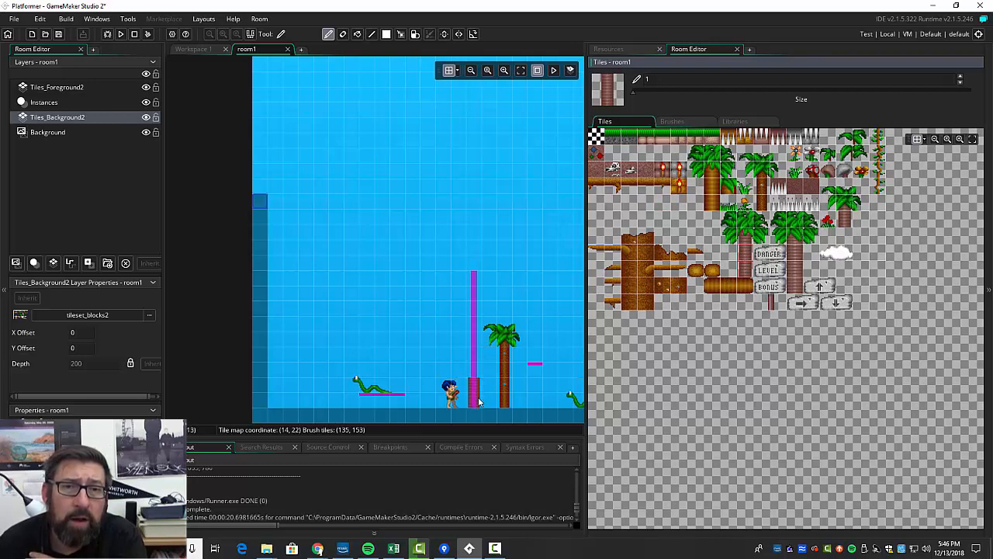
pyautogui.moveTo(479, 401); pyautogui.dragTo(479, 299)
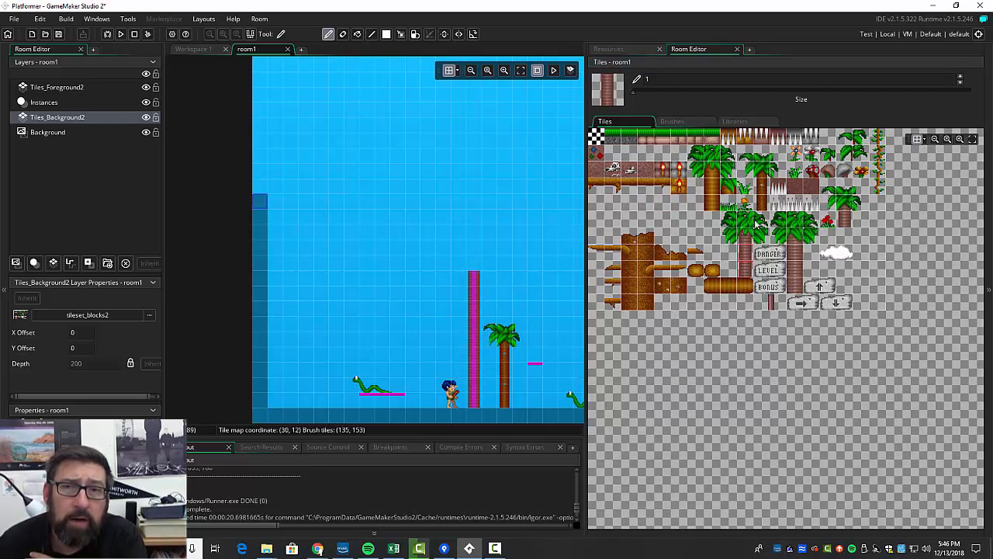
pyautogui.moveTo(724, 212); pyautogui.dragTo(766, 244)
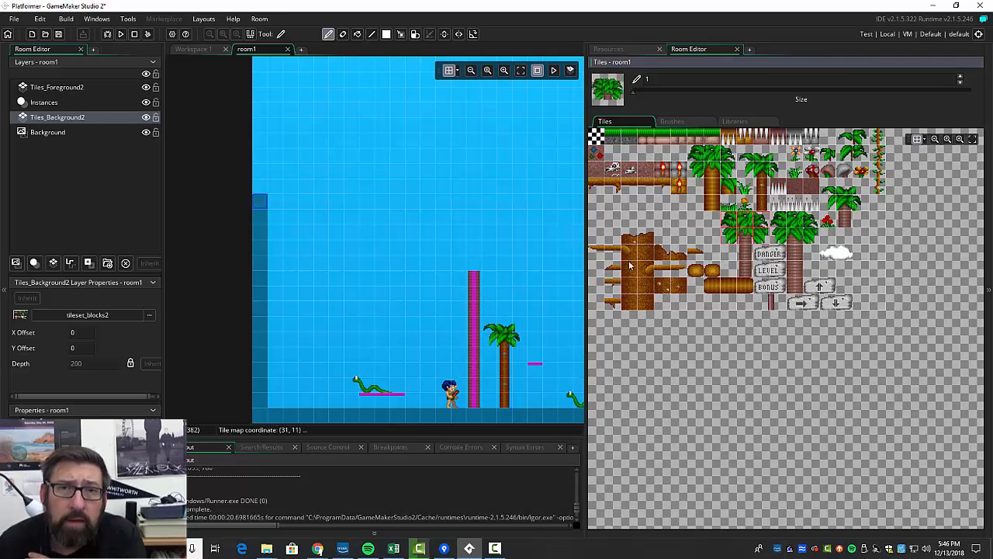
pyautogui.click(478, 271)
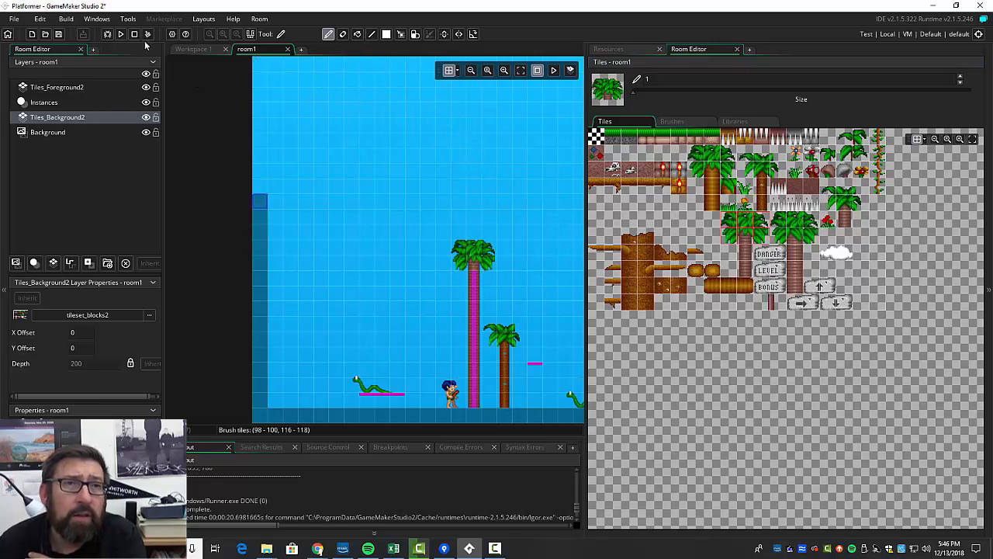
# Run the game, jump onto the tall palm and climb up and down it to check the layer order, and close the game
pyautogui.click(121, 35)
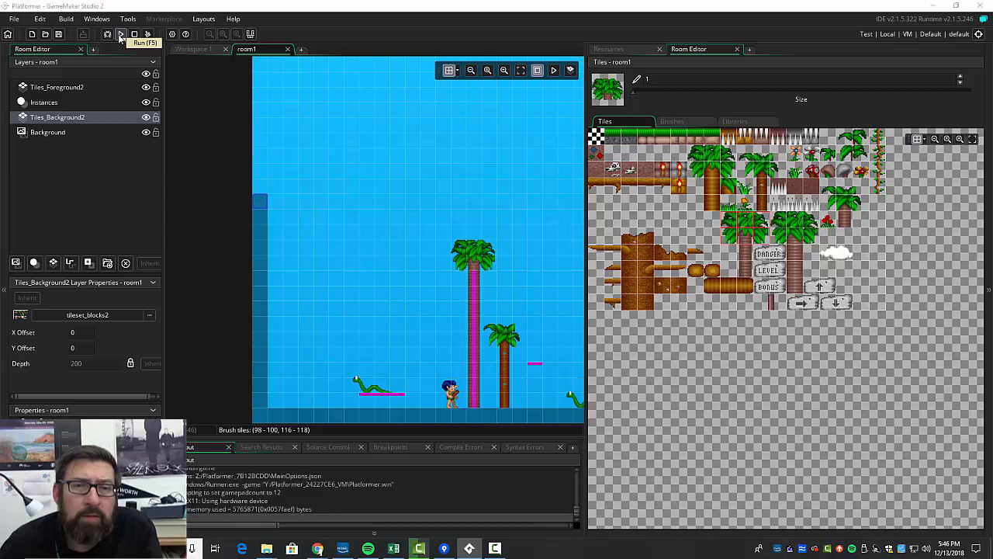
pyautogui.press('space')
pyautogui.press('Right')
pyautogui.press('space')
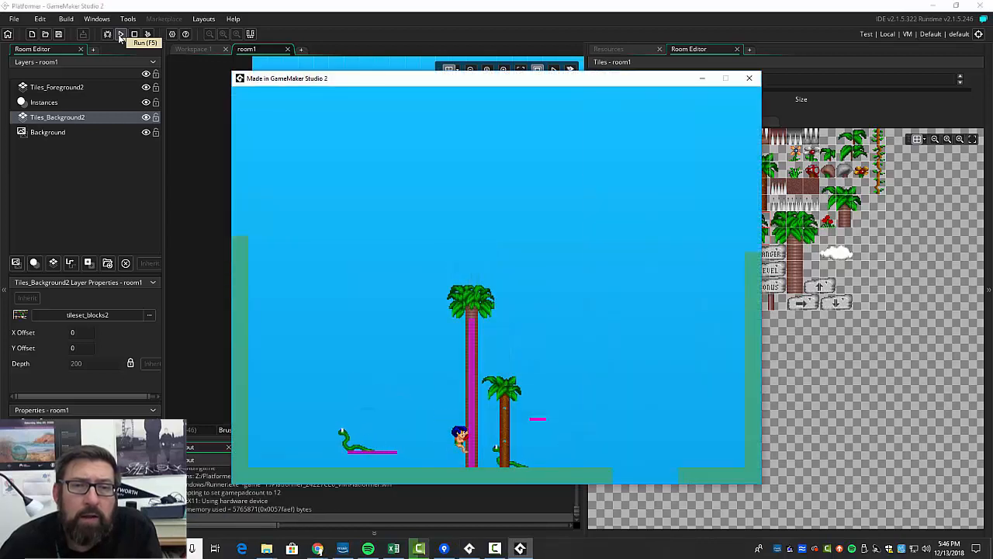
pyautogui.press('Up')
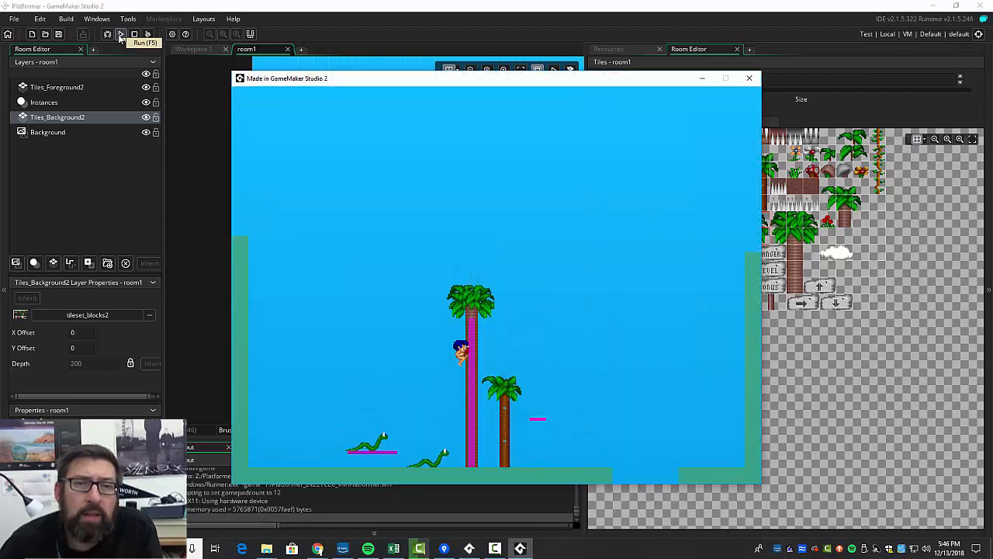
pyautogui.press('Down')
pyautogui.press('Up')
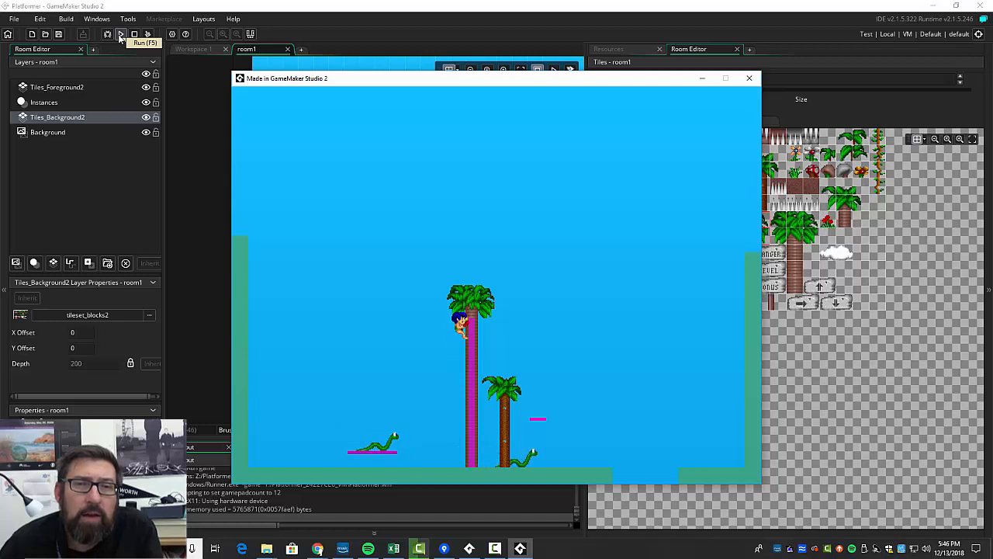
pyautogui.press('Down')
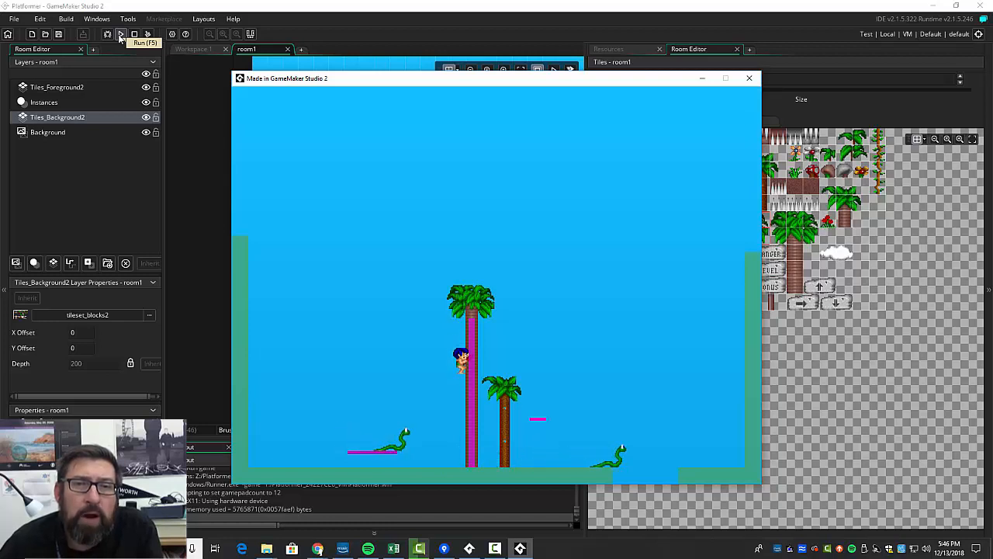
pyautogui.press('Up')
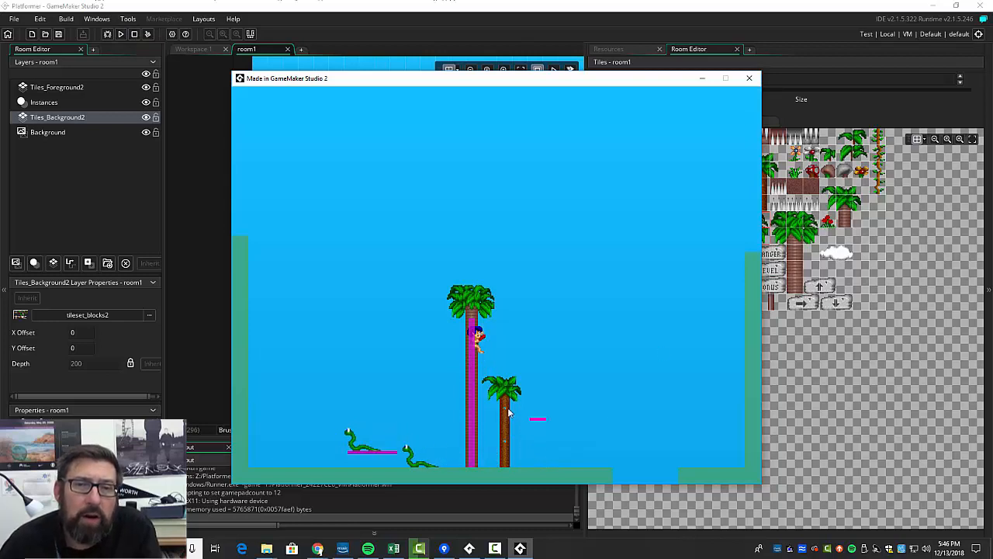
pyautogui.click(749, 78)
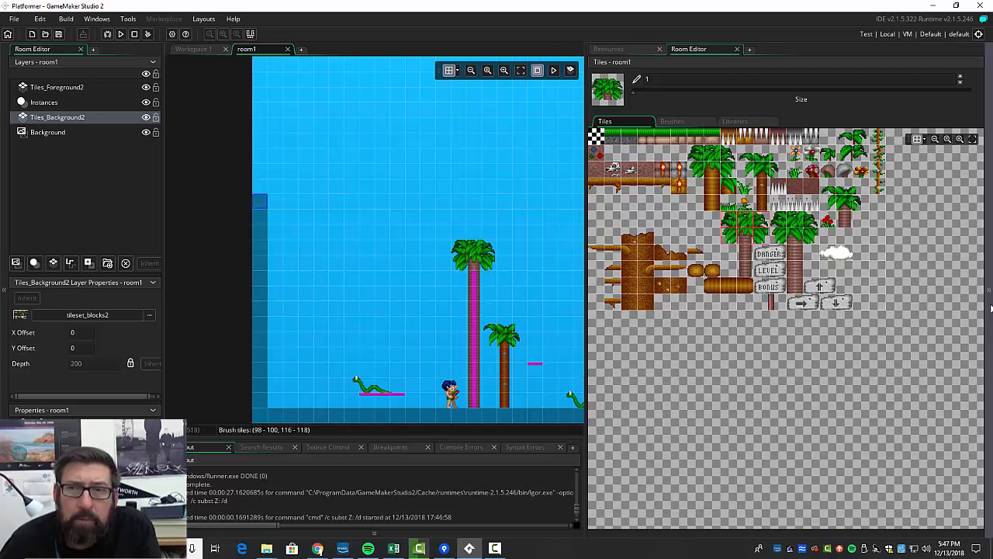
pyautogui.click(990, 309)
pyautogui.click(989, 307)
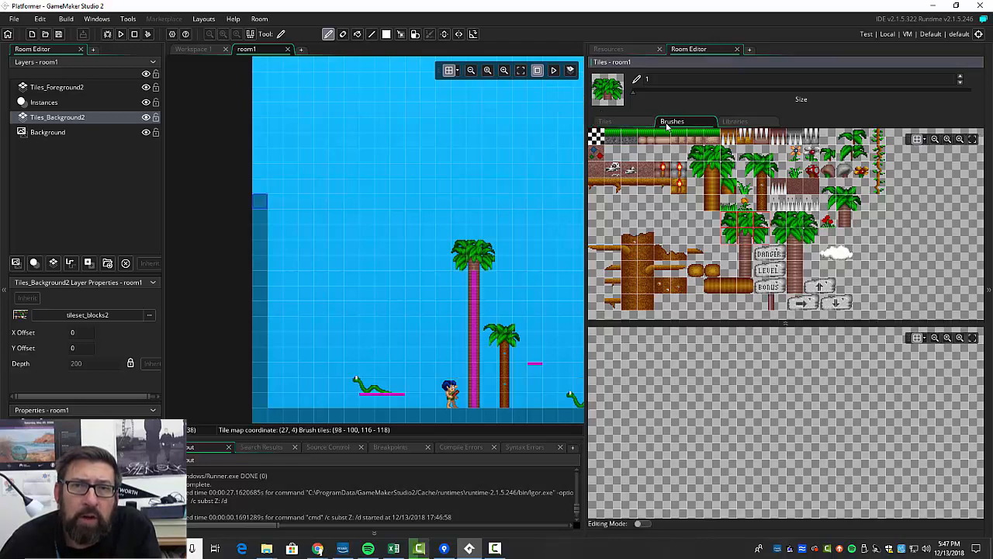
pyautogui.click(744, 122)
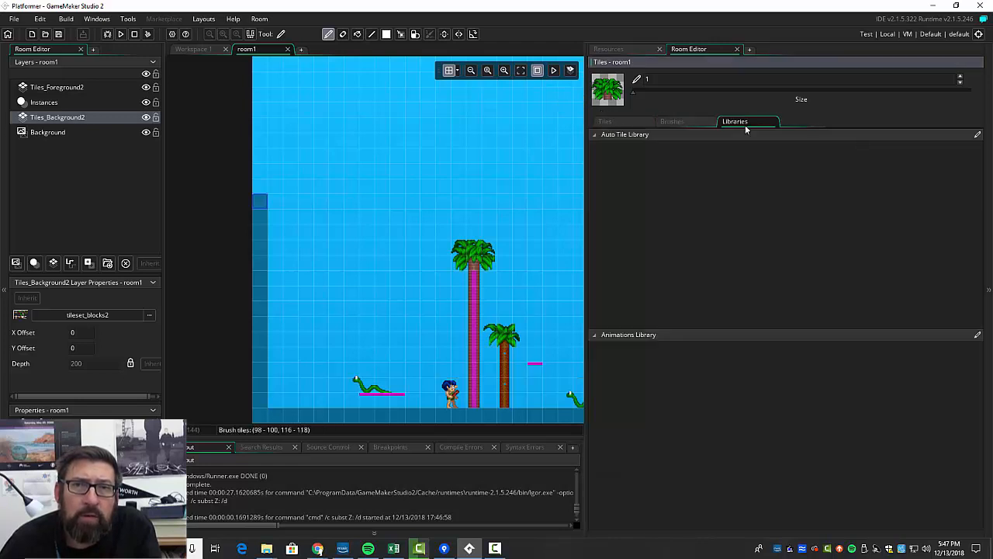
# Open object_ladder from the project's objects and turn off its Visible option
pyautogui.click(625, 51)
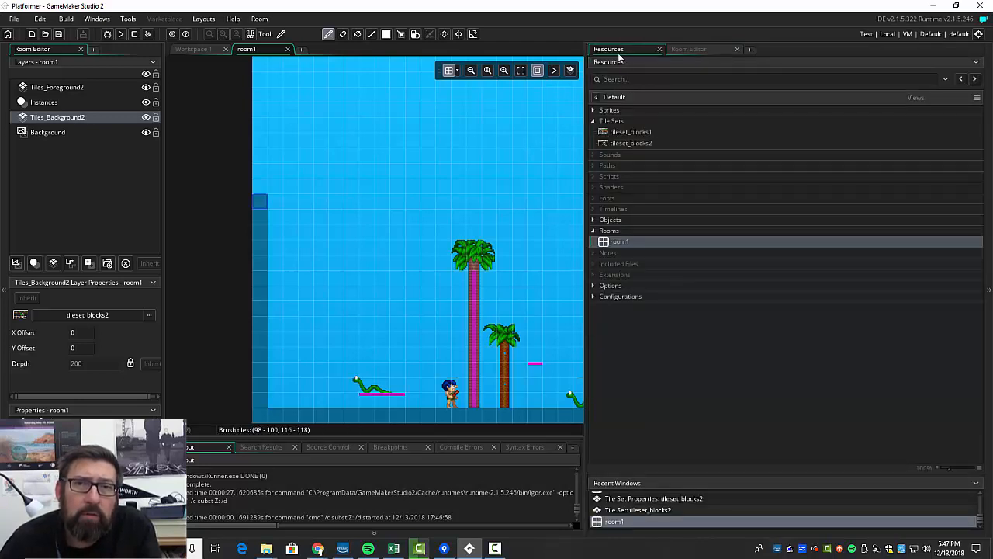
pyautogui.click(593, 219)
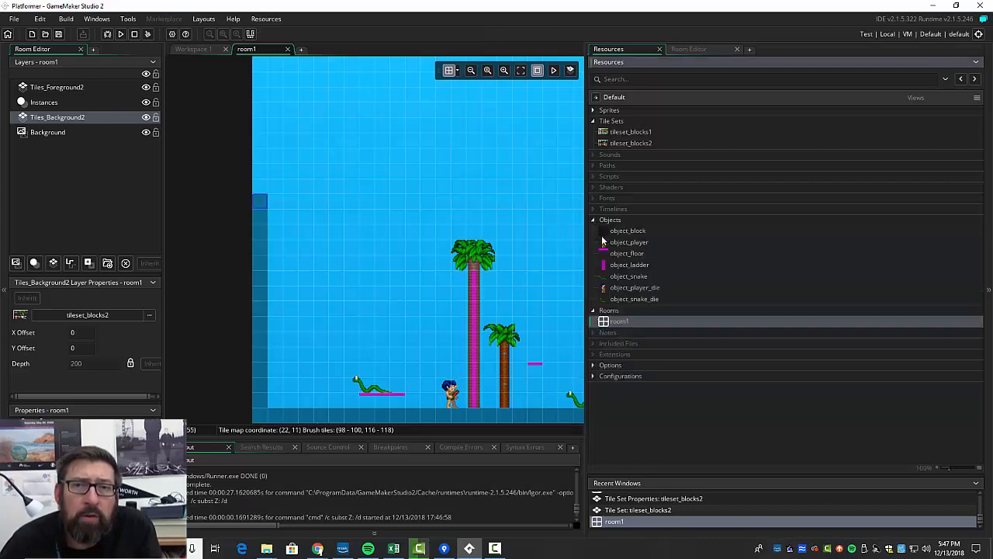
pyautogui.click(619, 265)
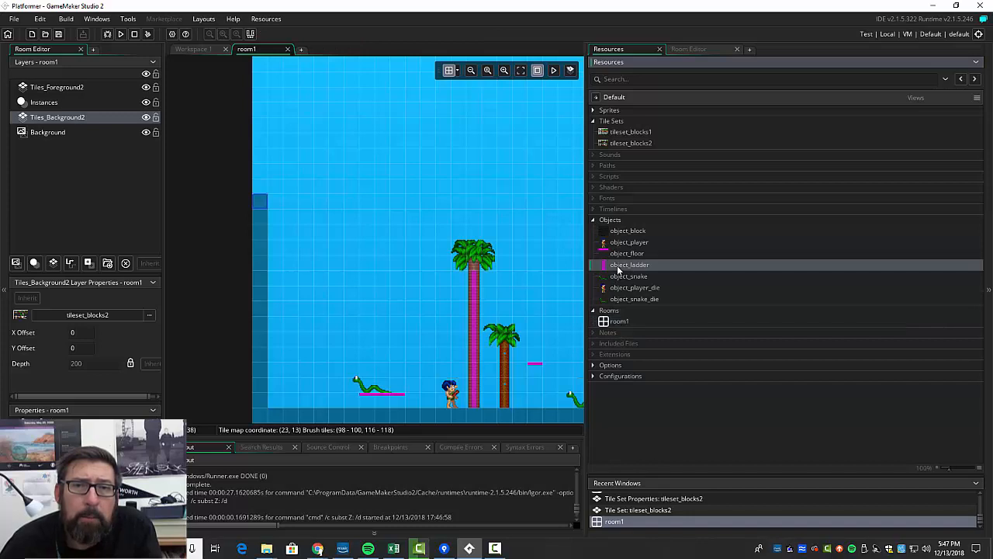
pyautogui.doubleClick(630, 266)
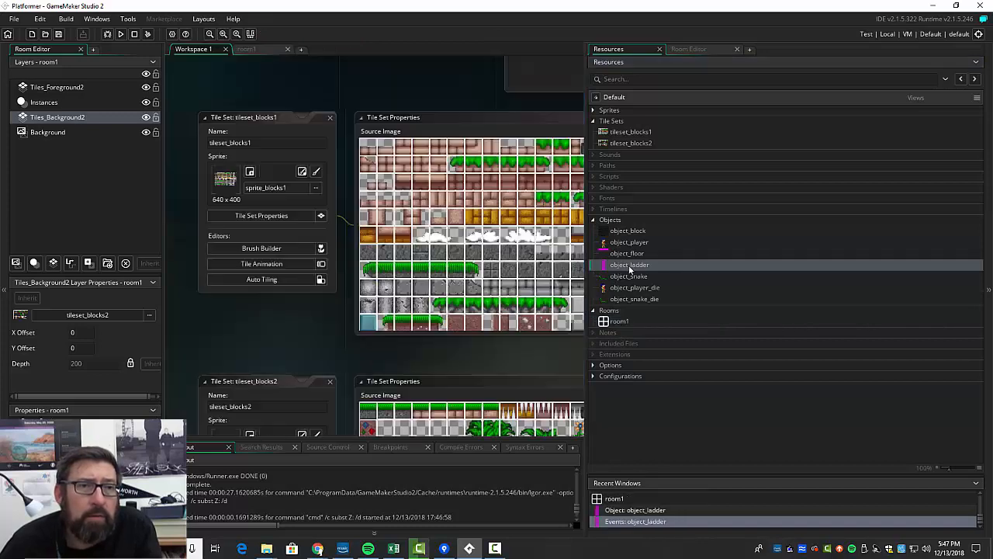
pyautogui.click(211, 257)
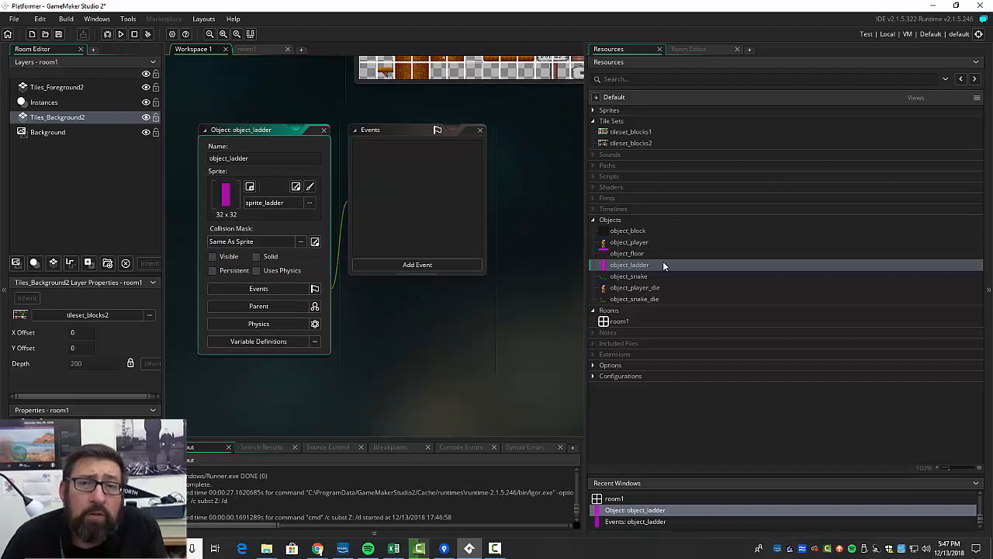
# Turn off the Visible option on both object_block and object_floor
pyautogui.click(646, 234)
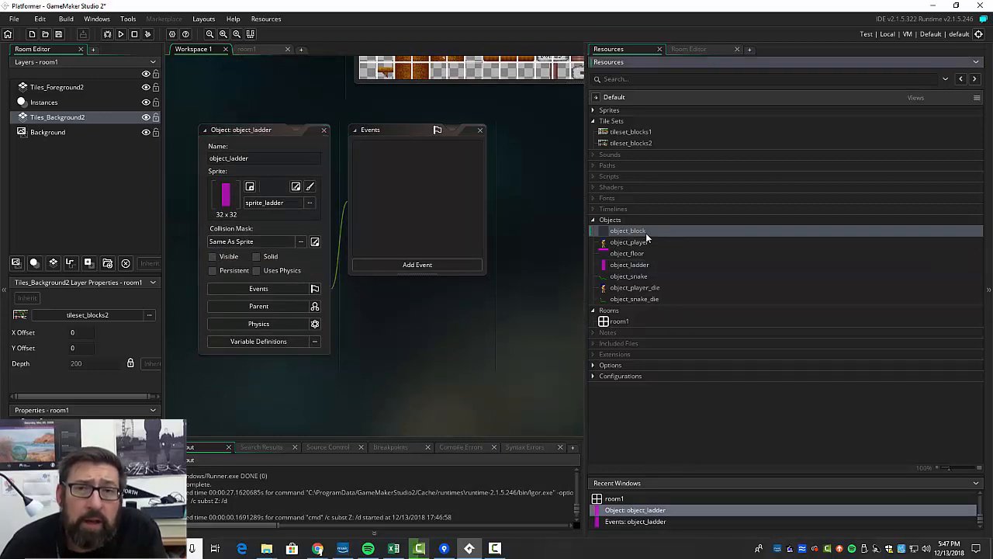
pyautogui.doubleClick(646, 240)
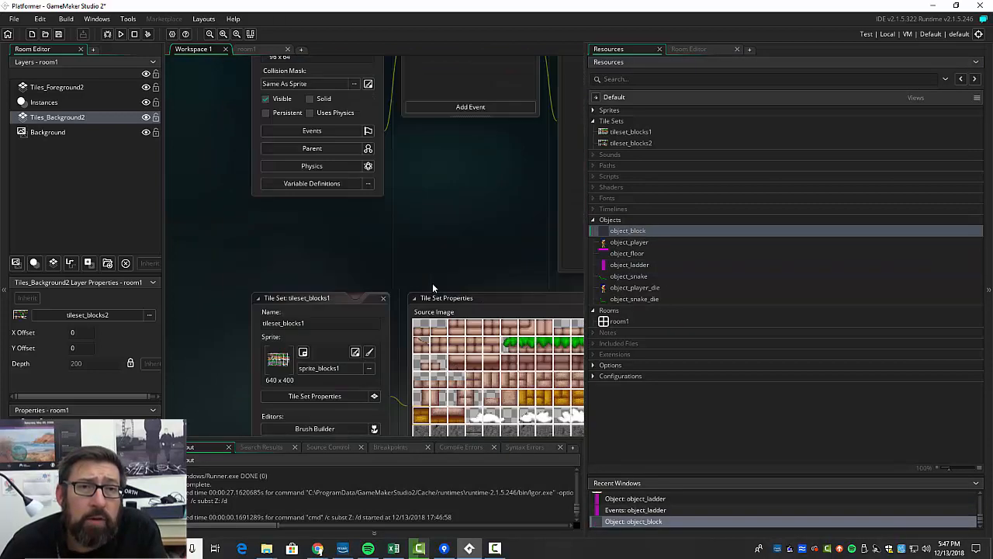
pyautogui.click(187, 227)
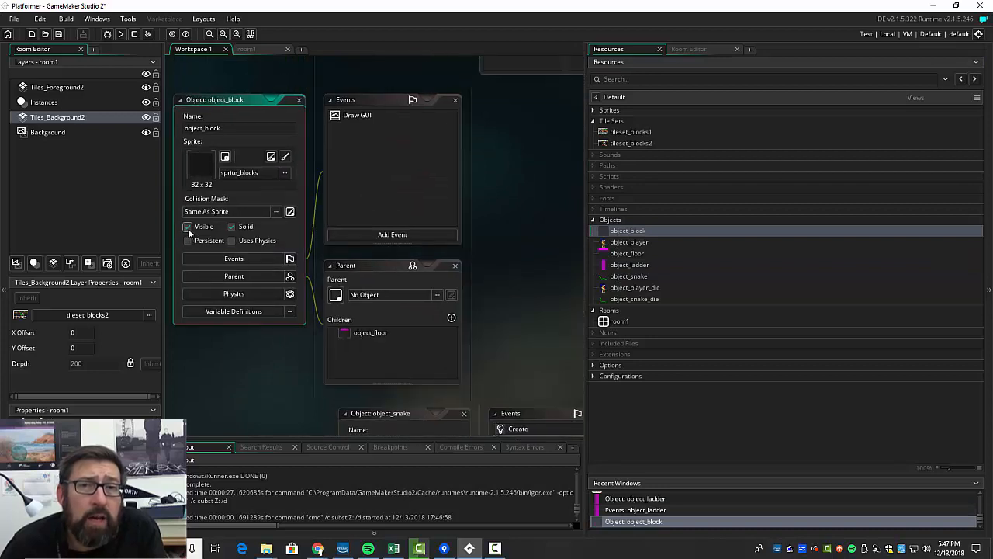
pyautogui.doubleClick(630, 256)
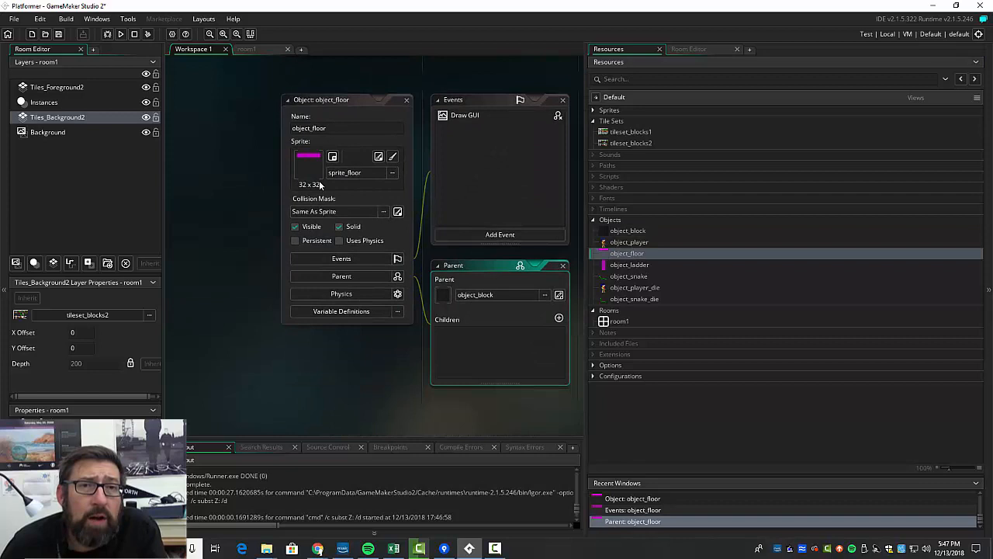
pyautogui.click(296, 226)
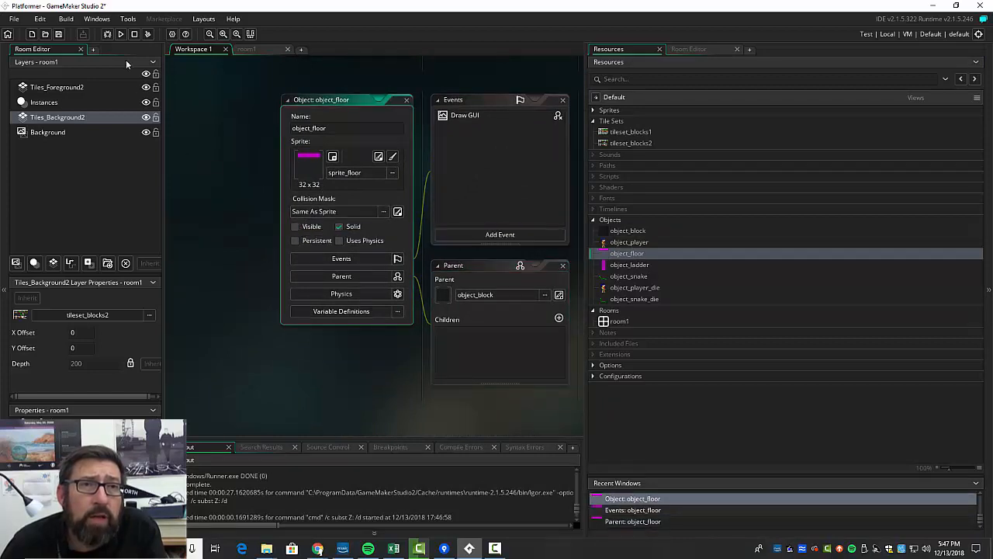
# Run the game, climb the tall palm, move the player to both sides of the trees, and close the game
pyautogui.click(121, 33)
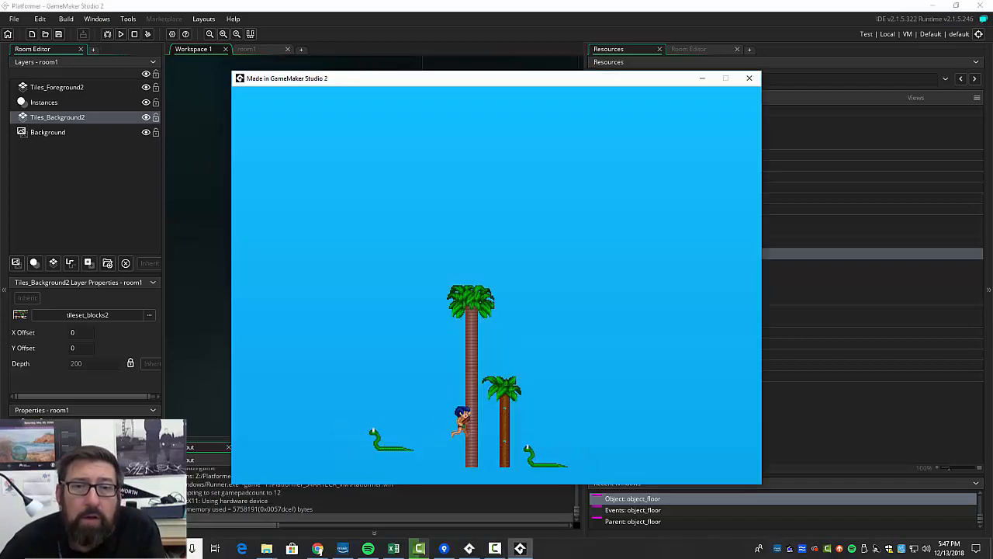
pyautogui.press('Up')
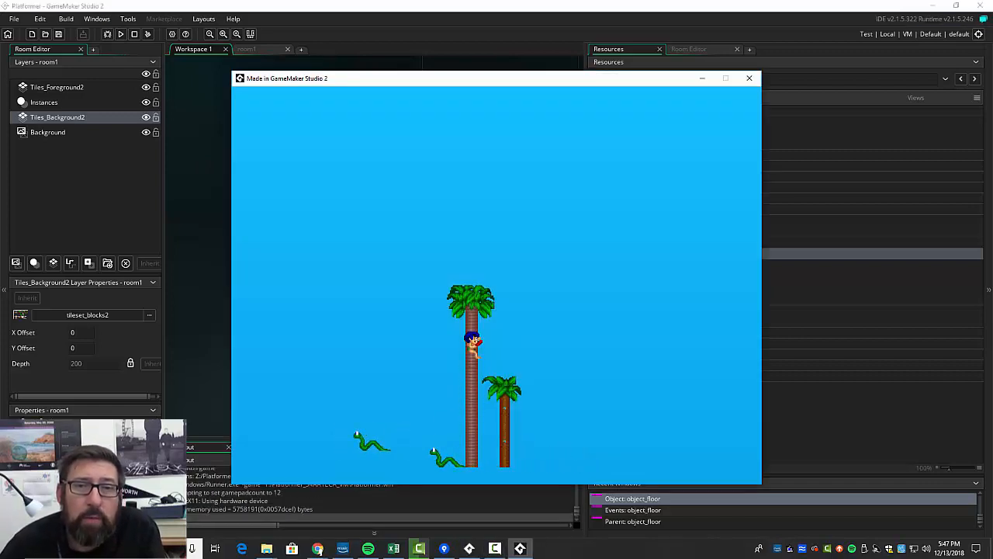
pyautogui.press('Up')
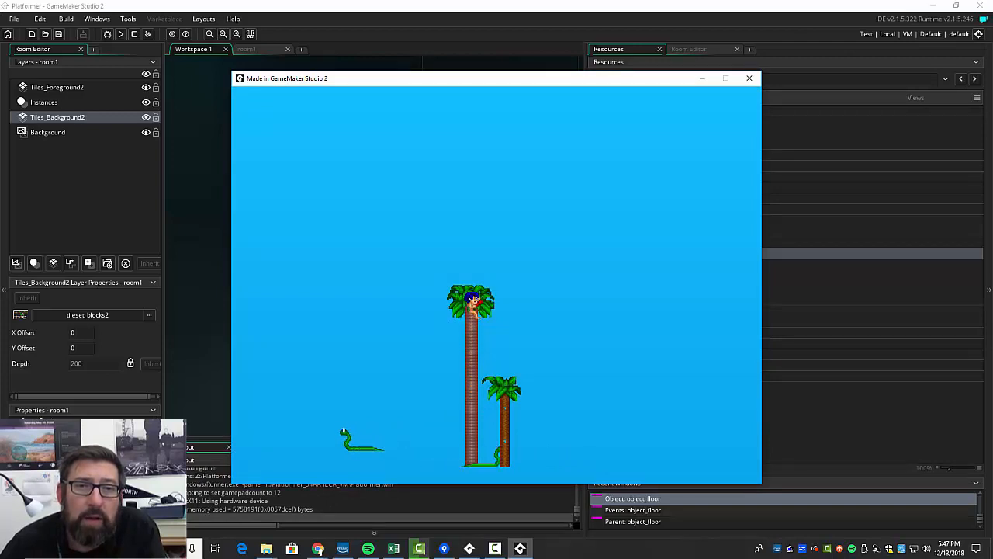
pyautogui.press('Right')
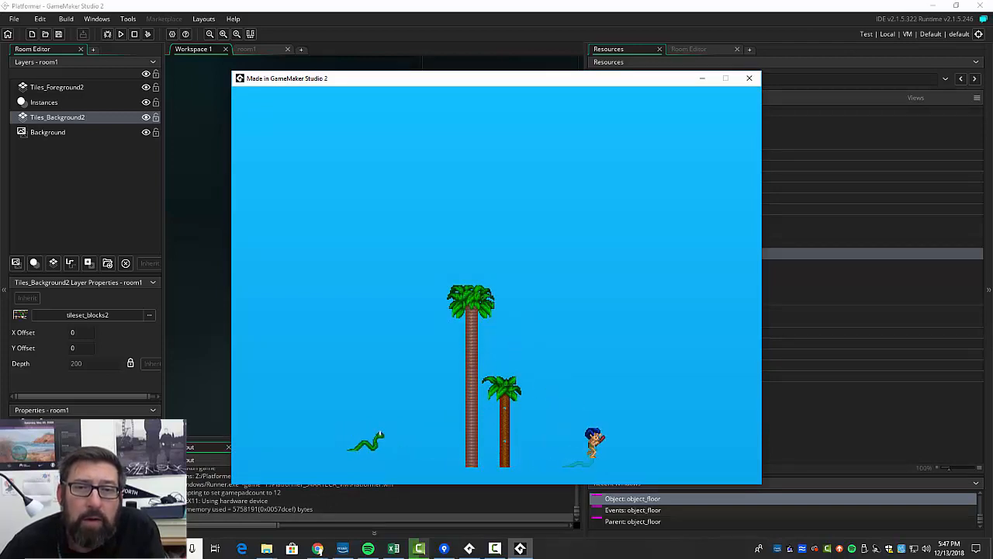
pyautogui.press('Left')
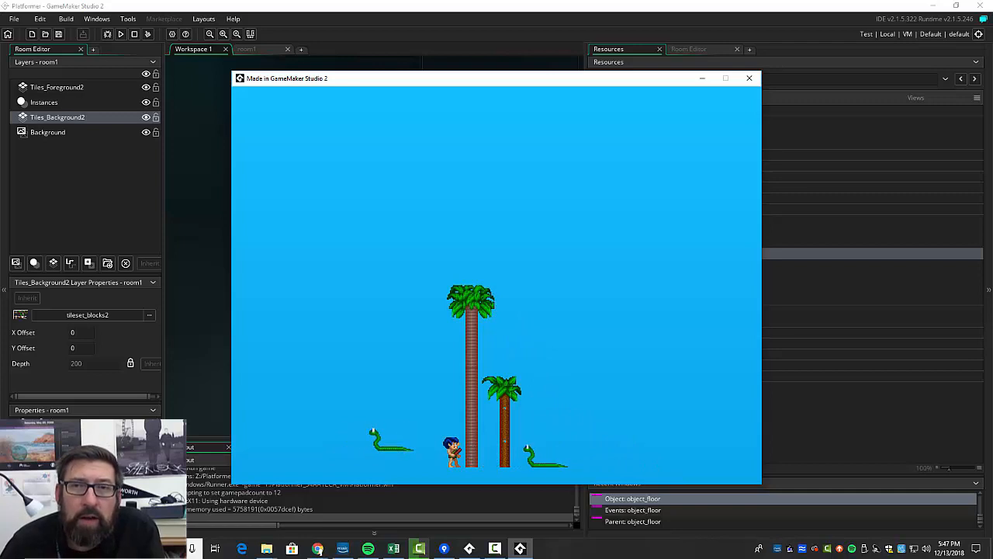
pyautogui.click(749, 77)
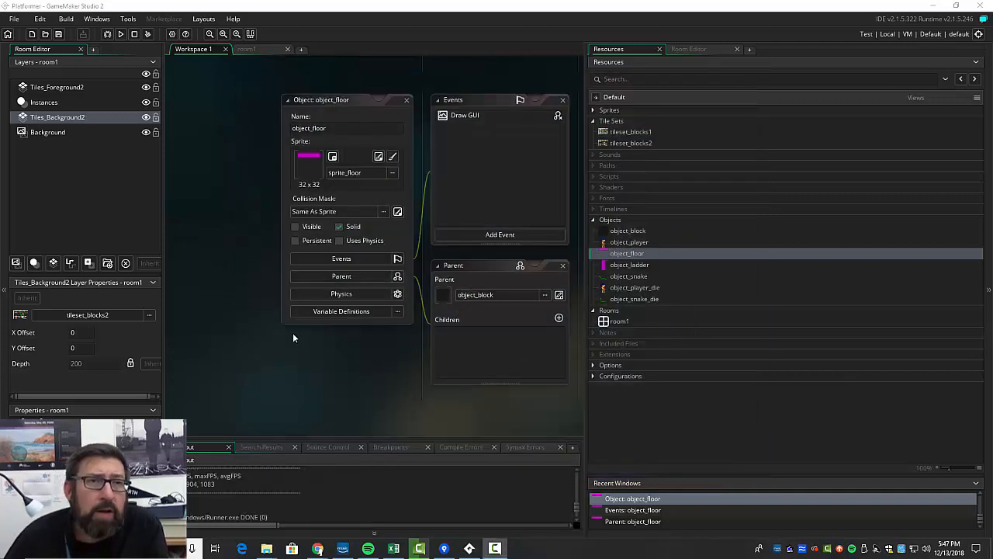
# Return to the Tiles_Background2 layer in room1 and look through its tiles, brushes and libraries
pyautogui.click(82, 120)
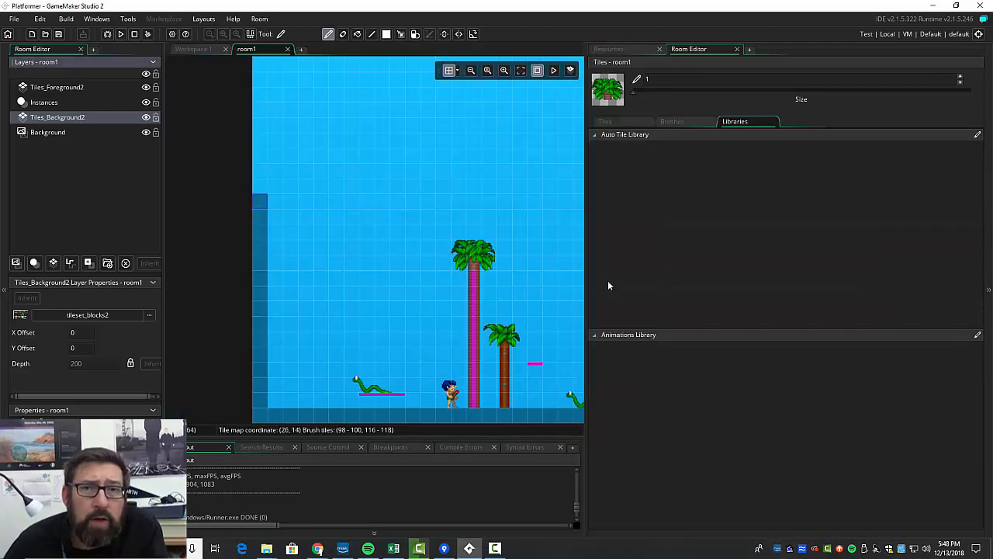
pyautogui.click(618, 123)
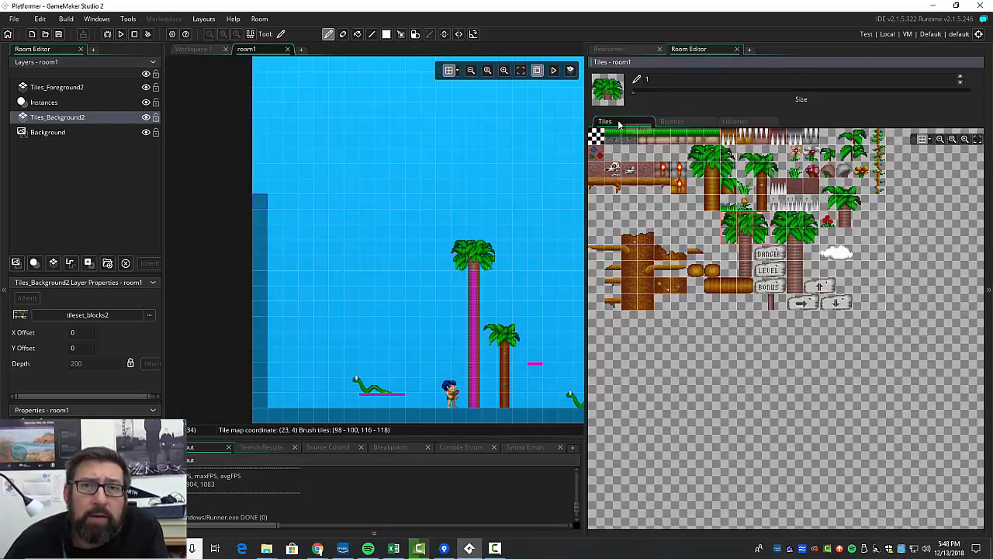
pyautogui.click(667, 123)
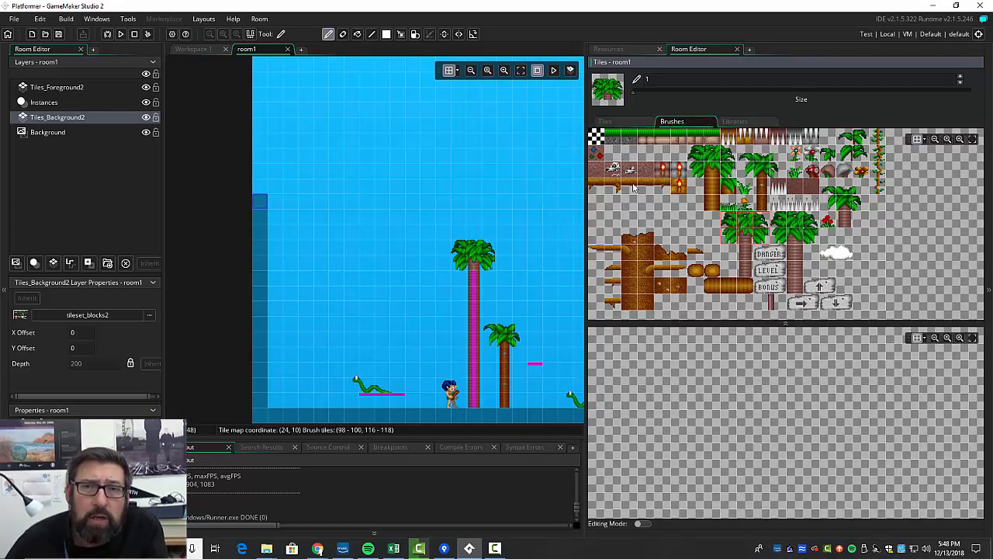
pyautogui.click(615, 122)
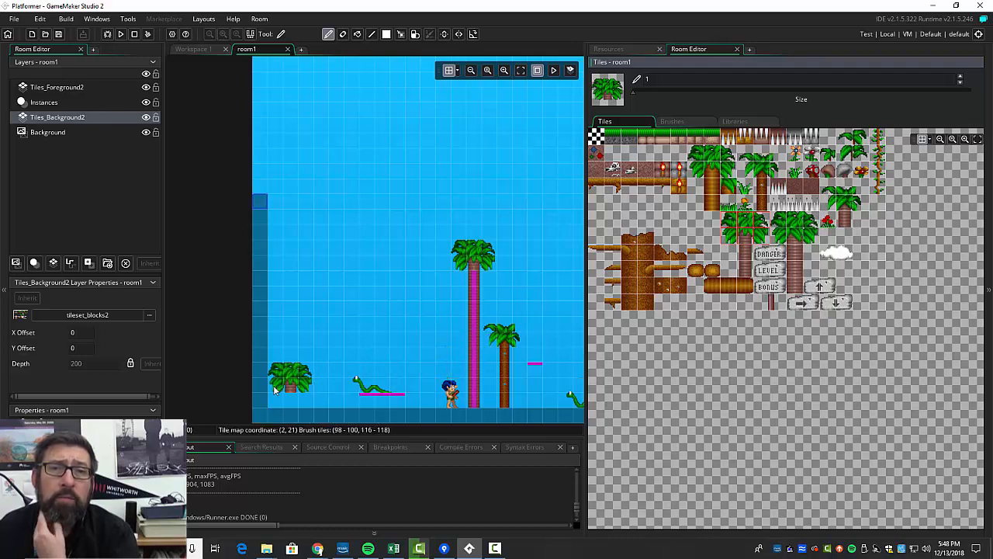
# Duplicate the Tiles_Background2 layer, hide the original, and toggle the copy's visibility off and on
pyautogui.rightClick(57, 119)
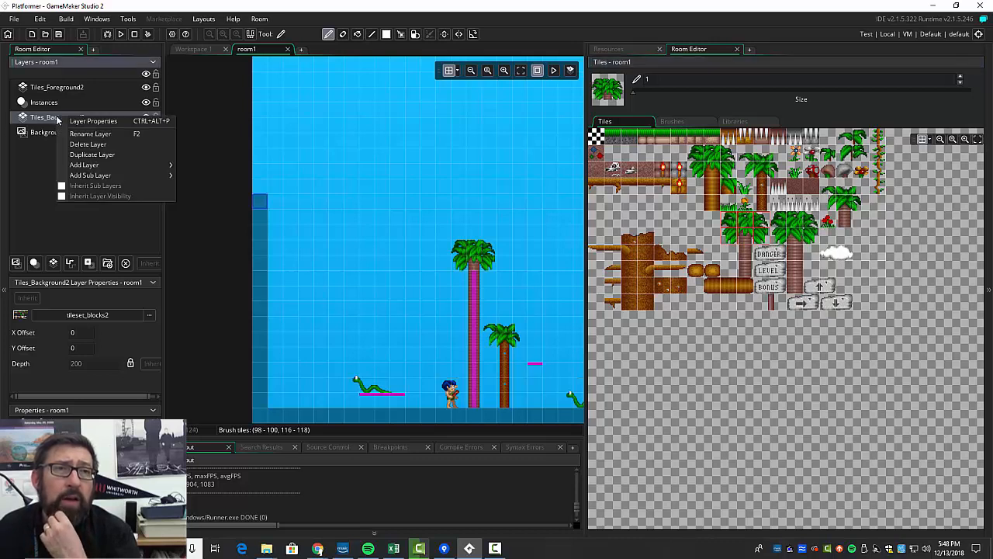
pyautogui.click(85, 154)
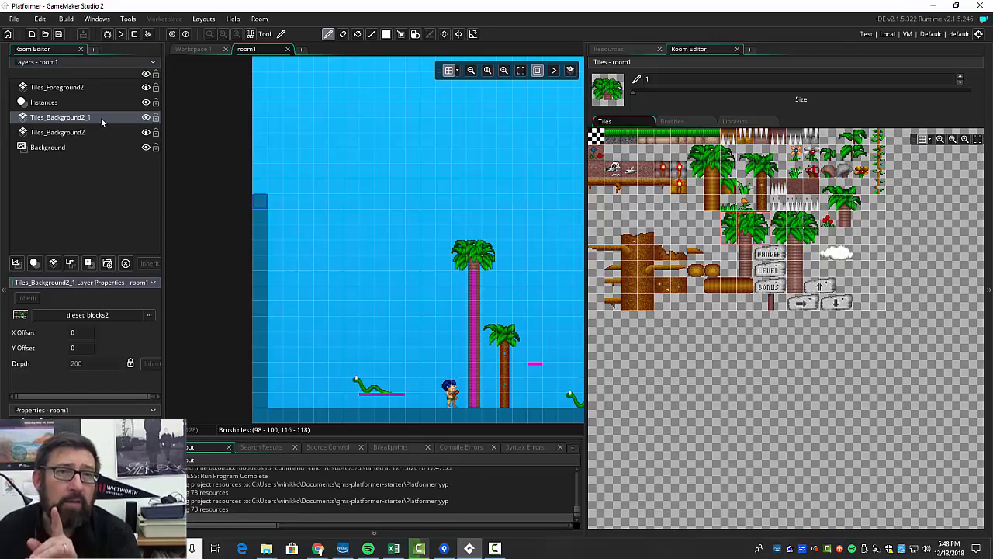
pyautogui.click(146, 132)
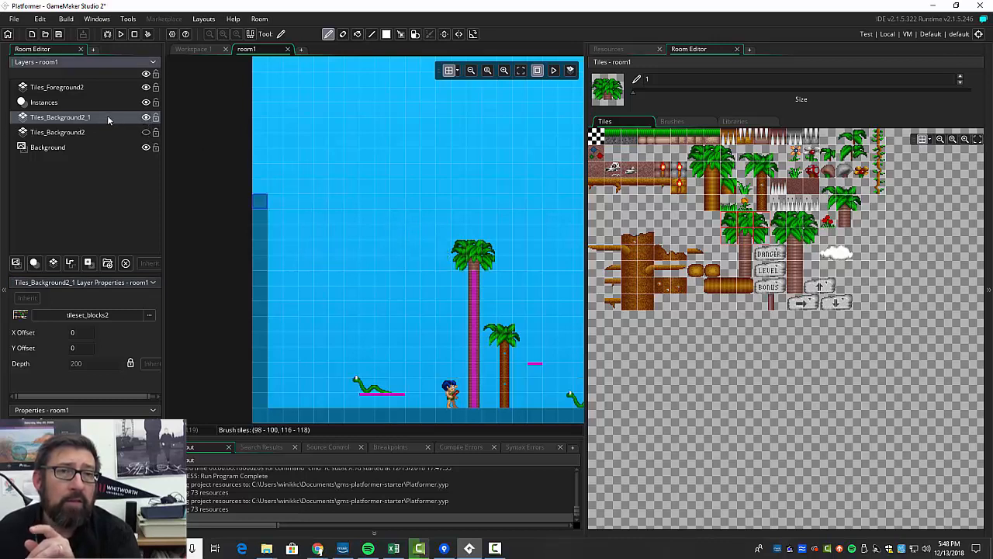
pyautogui.click(146, 117)
pyautogui.click(146, 117)
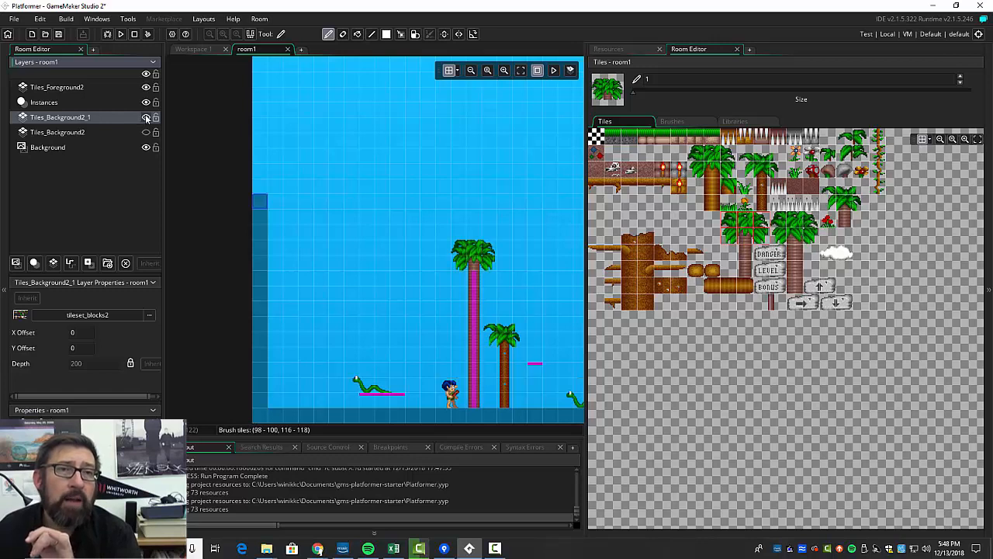
# Delete the duplicated layer Tiles_Background2_1 and show Tiles_Background2 again
pyautogui.rightClick(115, 117)
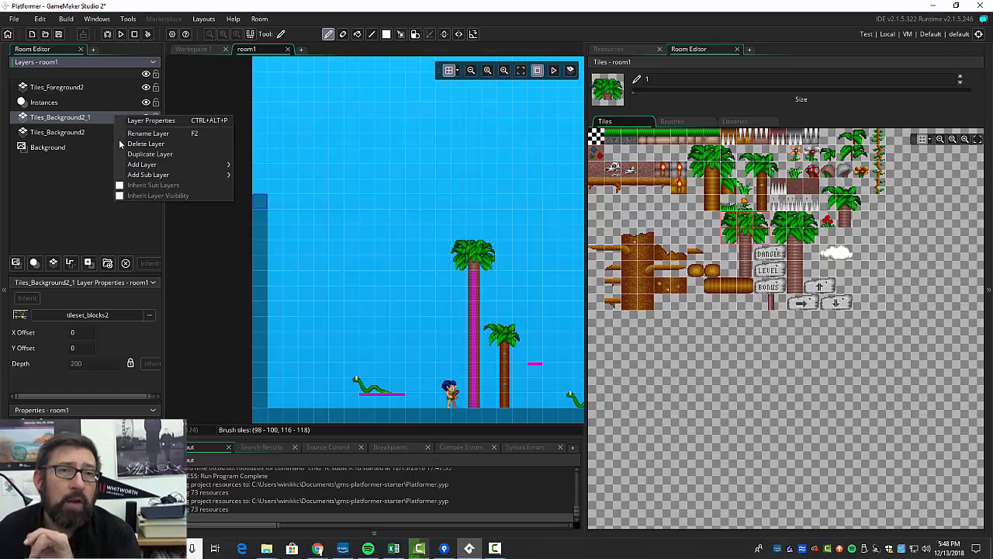
pyautogui.click(139, 144)
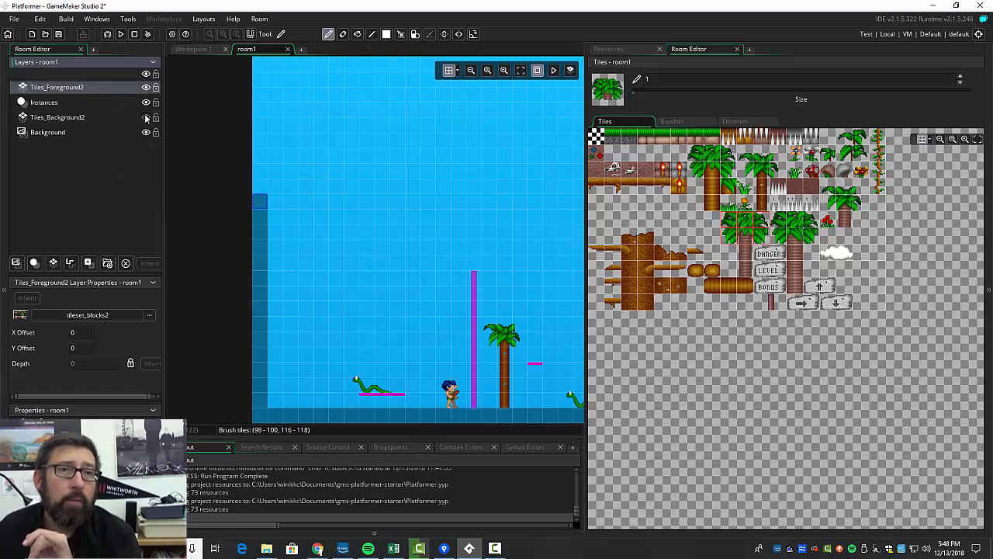
pyautogui.click(146, 117)
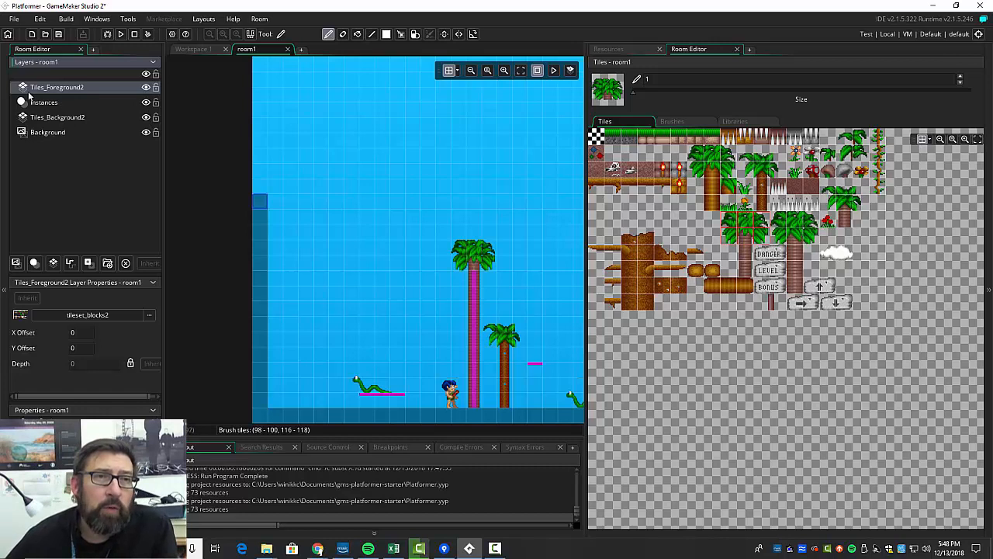
# Hide and show the Tiles_Foreground2 layer, and try out its lock
pyautogui.click(147, 88)
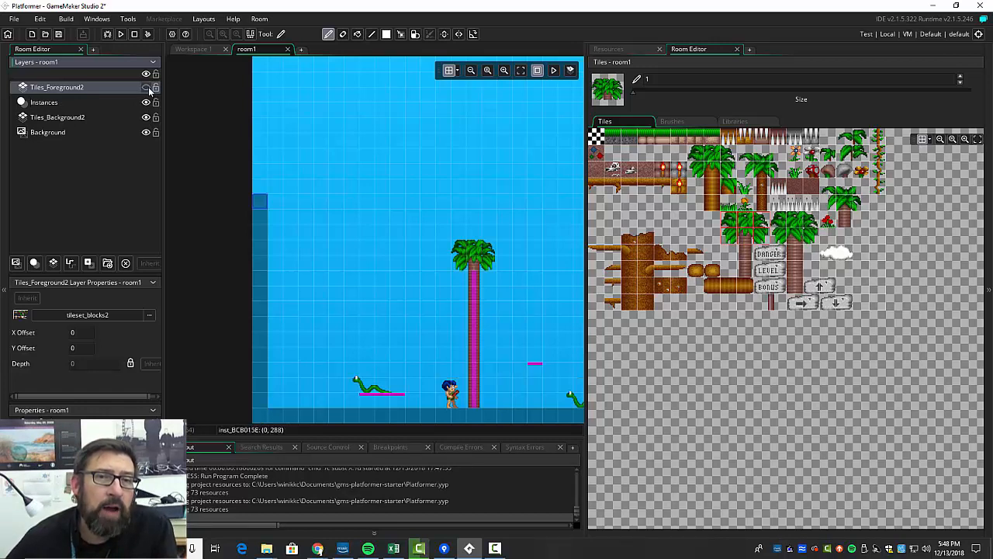
pyautogui.click(148, 90)
pyautogui.click(148, 89)
pyautogui.click(148, 89)
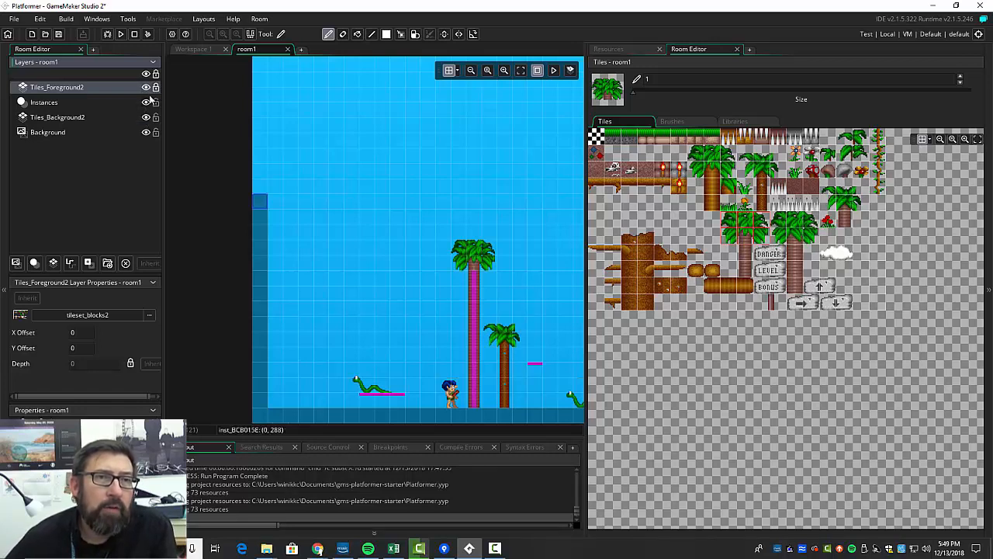
# Add a tile layer directly above the Background layer and name it Tiles_Background1
pyautogui.click(66, 123)
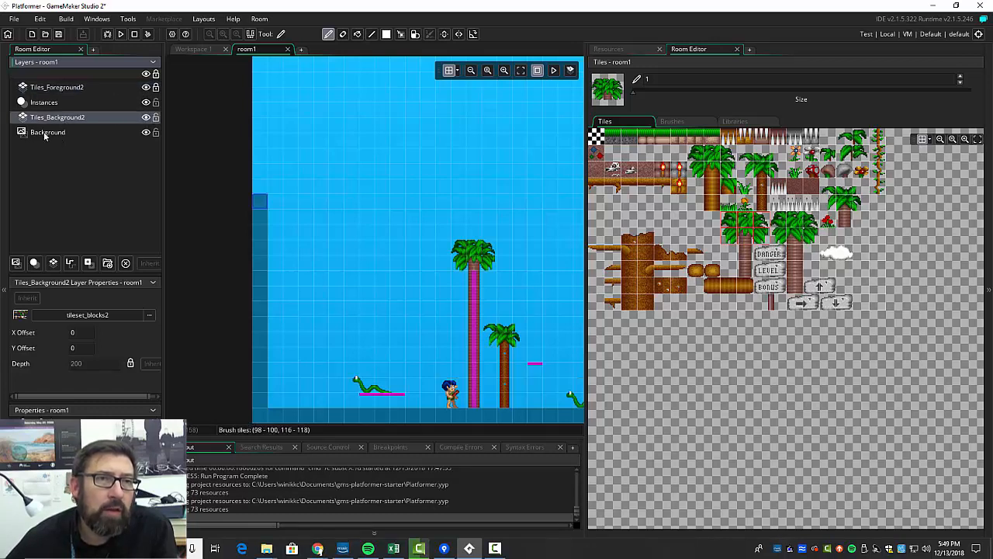
pyautogui.click(44, 135)
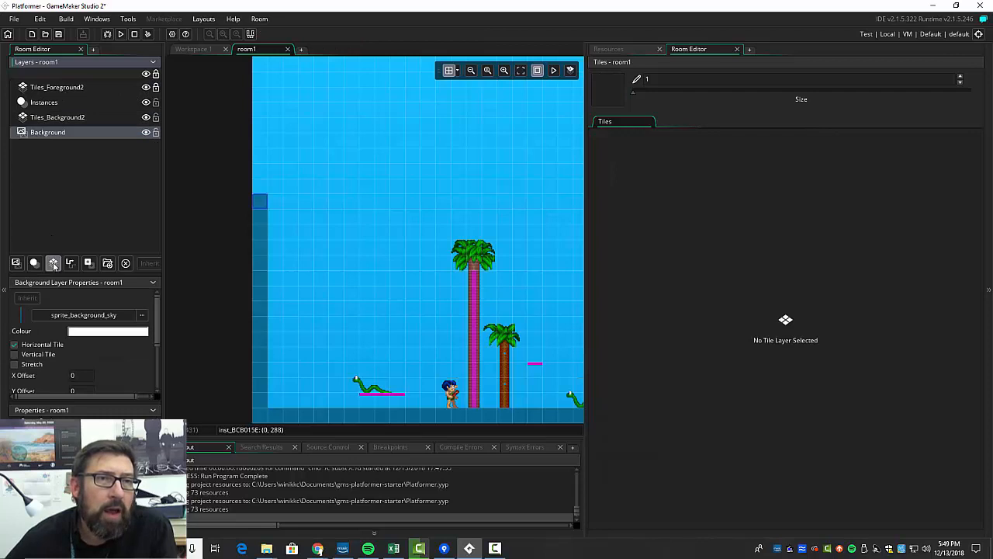
pyautogui.click(53, 262)
pyautogui.click(51, 135)
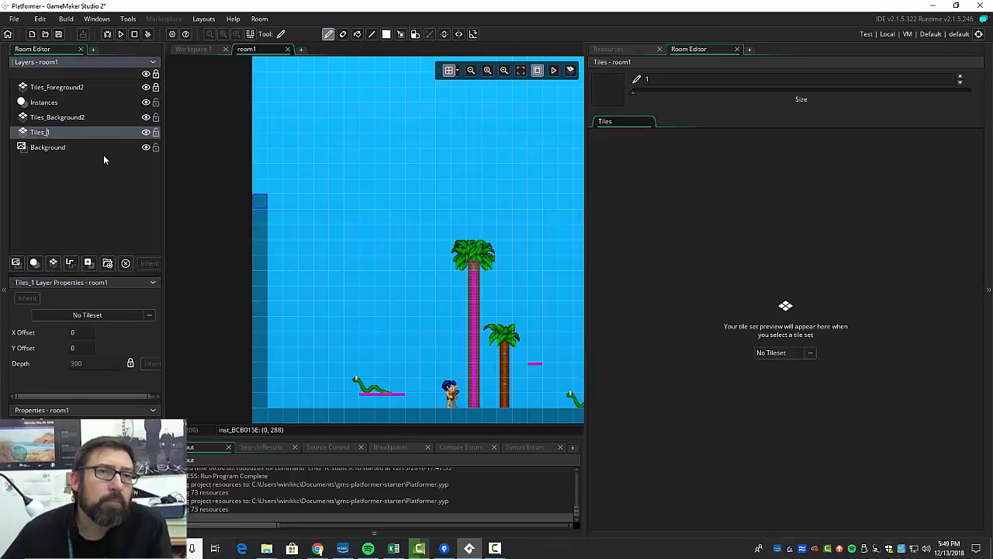
pyautogui.press('BackSpace')
pyautogui.write('Ba')
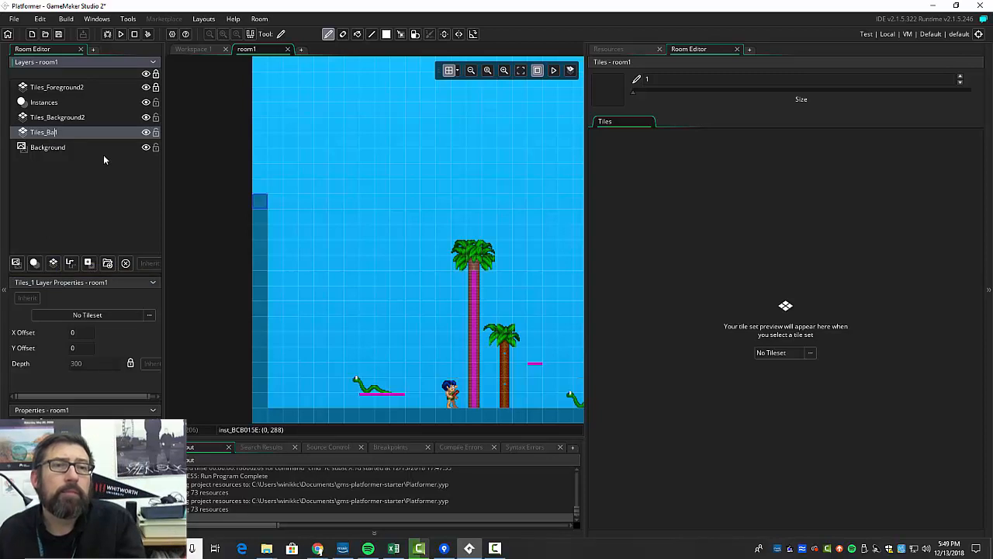
pyautogui.write('ckground1')
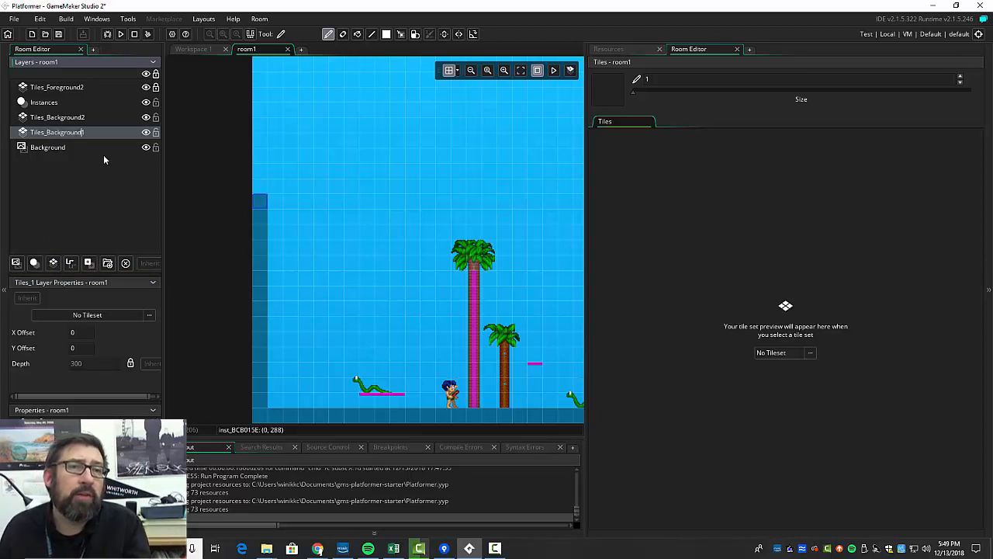
pyautogui.click(104, 161)
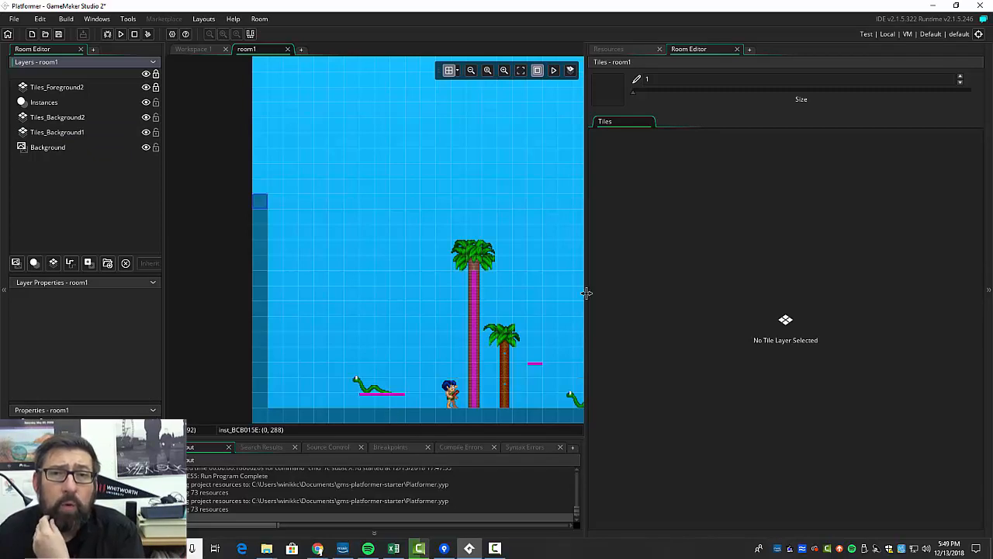
# Assign tileset_blocks1 to the Tiles_Background1 layer and pick the first dark grey stone tile as its brush
pyautogui.moveTo(609, 292); pyautogui.dragTo(706, 288)
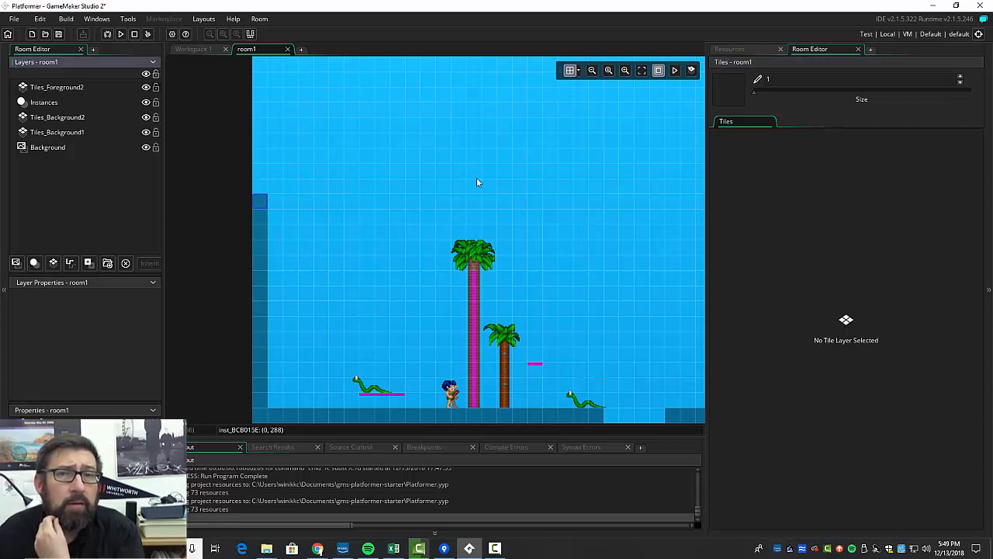
pyautogui.click(57, 134)
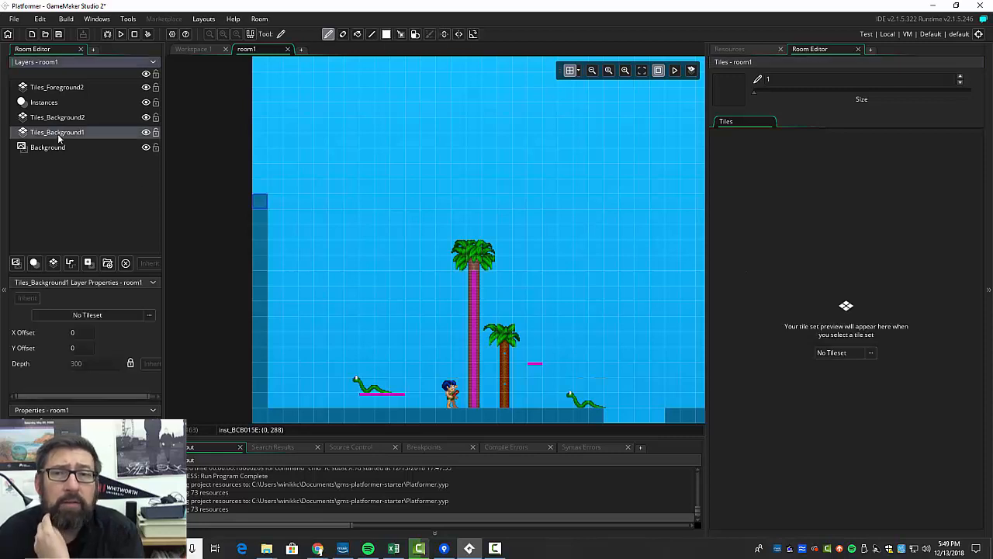
pyautogui.click(841, 355)
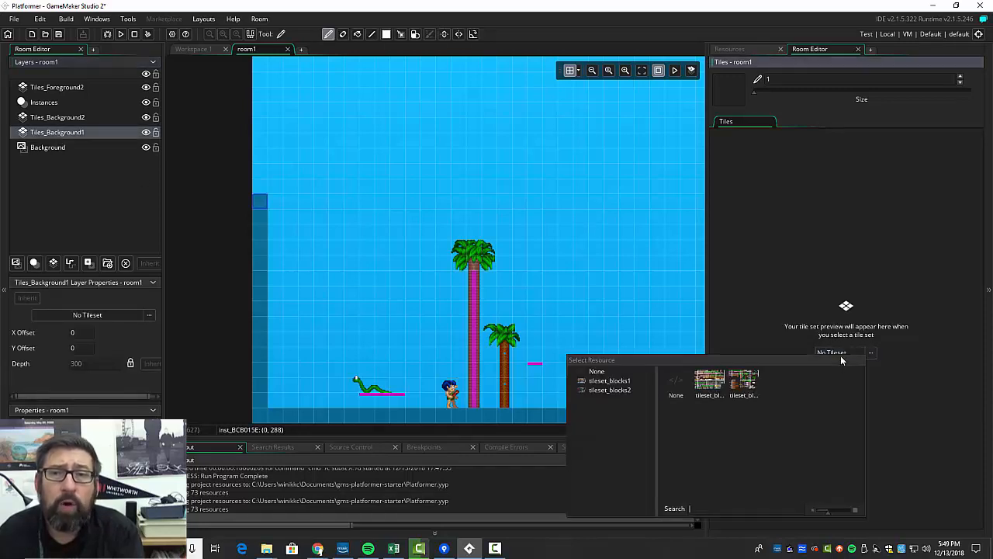
pyautogui.doubleClick(707, 380)
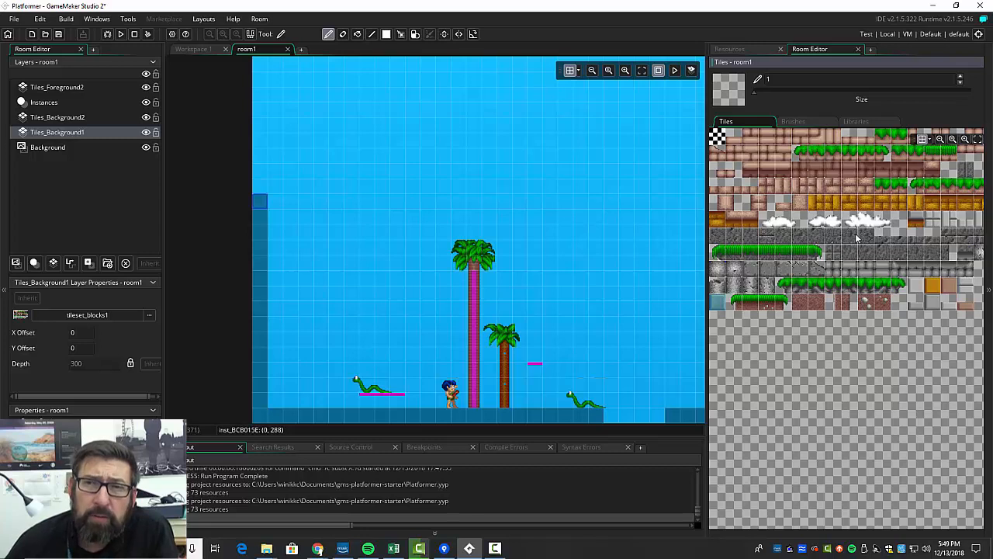
pyautogui.click(724, 239)
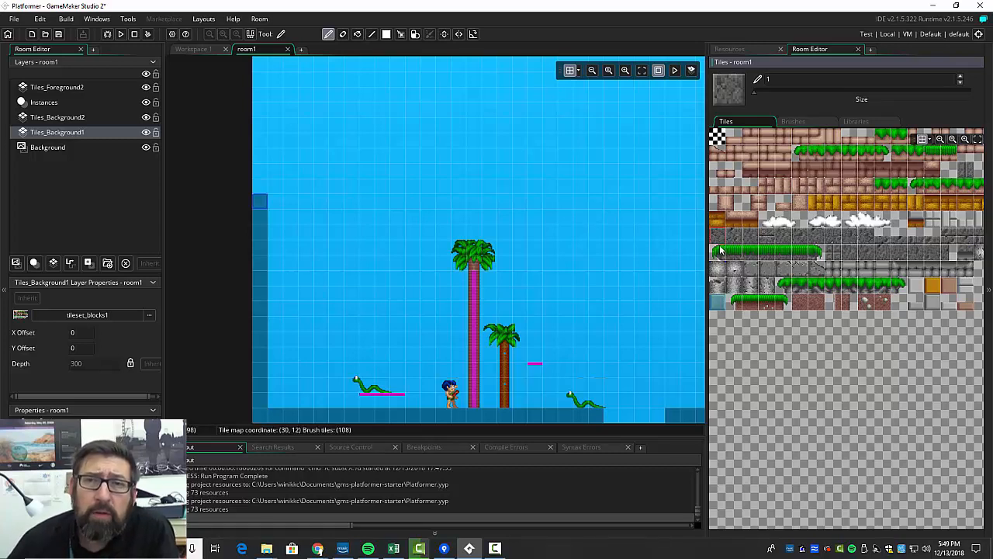
# Paint the ground row along the room's bottom edge with a three-tile dark stone brush, covering the ground blocks on both sides of the gap
pyautogui.moveTo(718, 241); pyautogui.dragTo(750, 237)
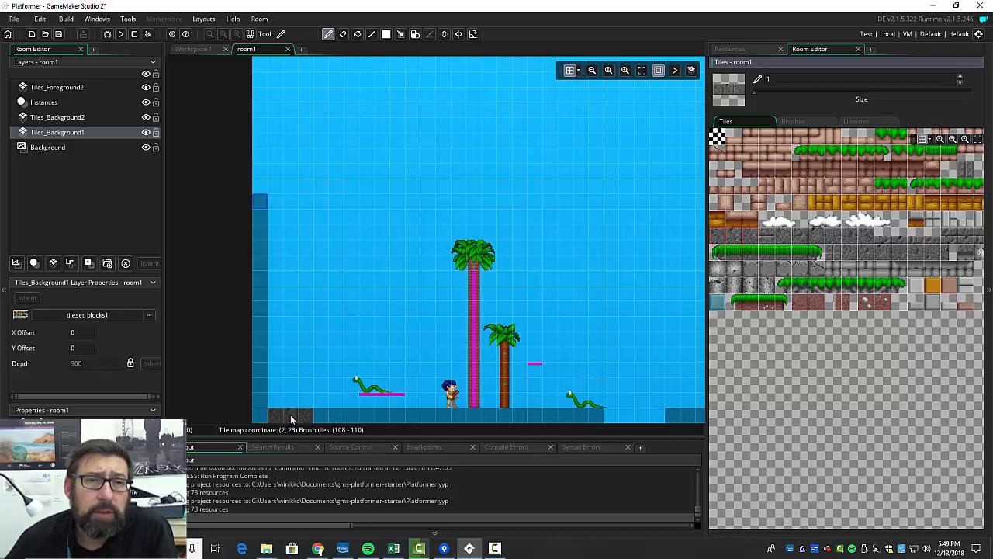
pyautogui.moveTo(282, 419); pyautogui.dragTo(321, 419)
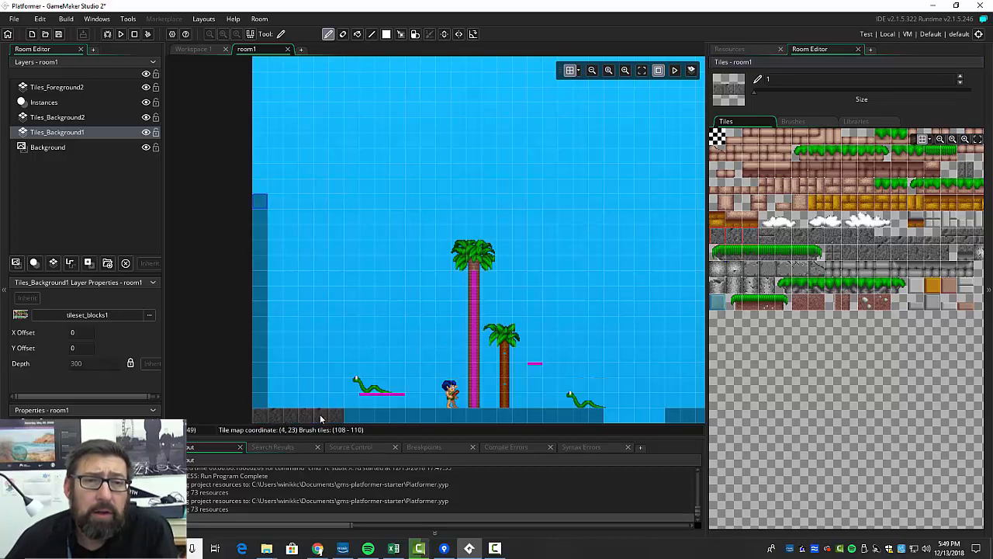
pyautogui.click(416, 417)
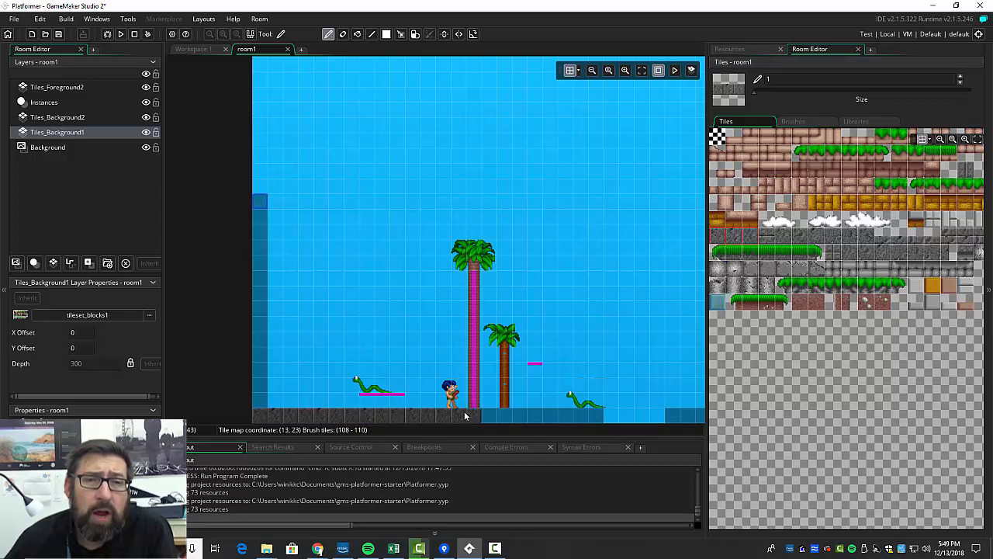
pyautogui.moveTo(515, 412)
pyautogui.mouseDown()
pyautogui.moveTo(506, 414)
pyautogui.moveTo(580, 416)
pyautogui.mouseUp()
pyautogui.click(680, 418)
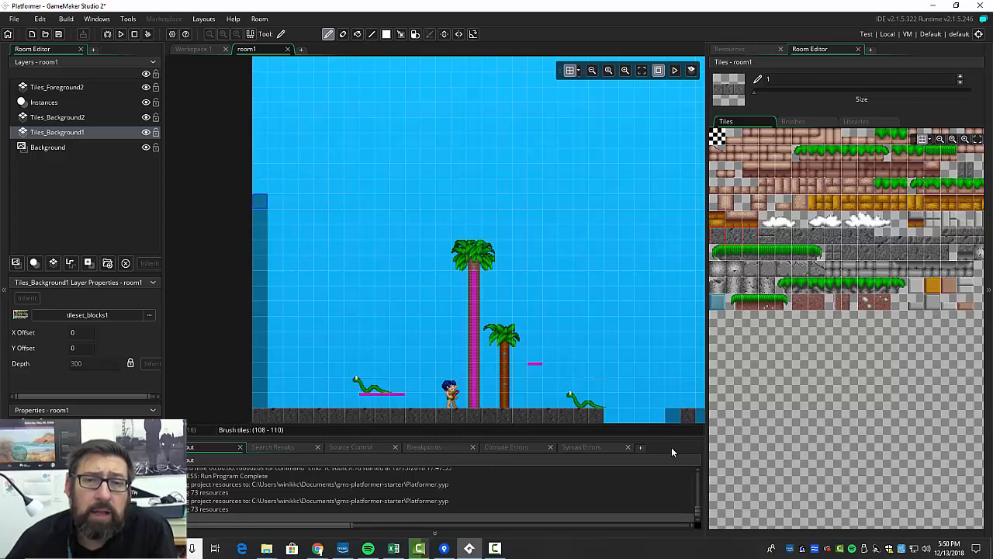
pyautogui.moveTo(707, 481); pyautogui.dragTo(788, 482)
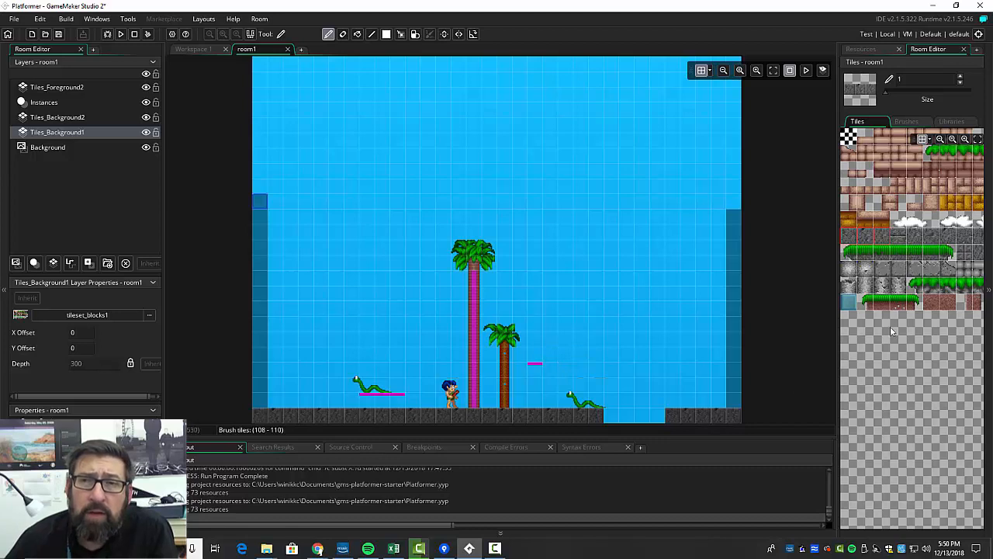
# Vary the stone ground by painting individual cells with other dark grey stone tiles from the tileset
pyautogui.click(899, 243)
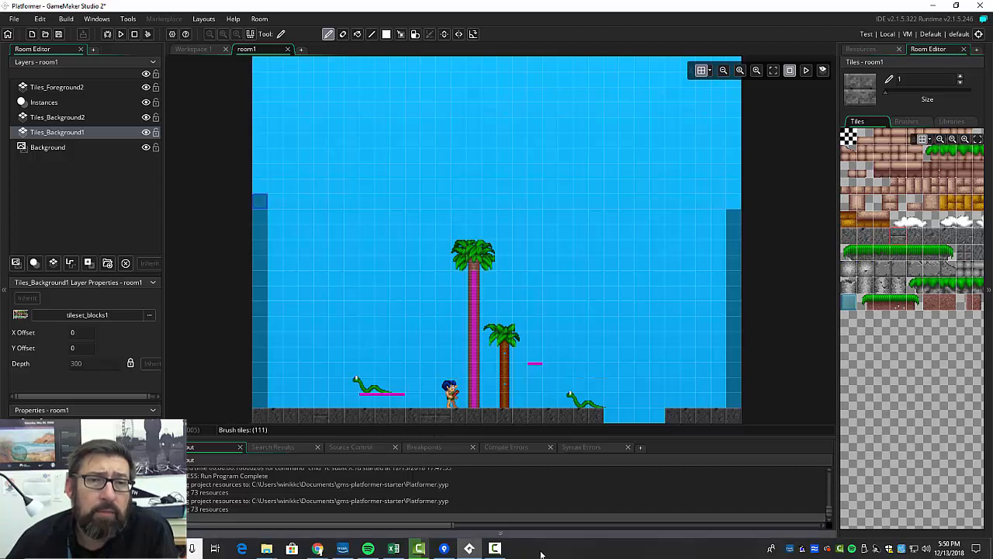
pyautogui.click(914, 236)
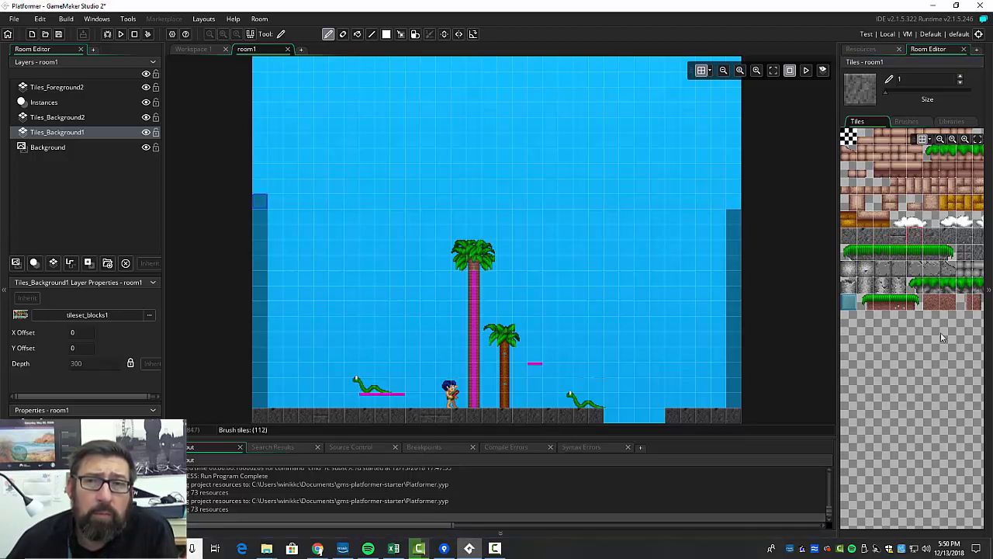
pyautogui.click(967, 237)
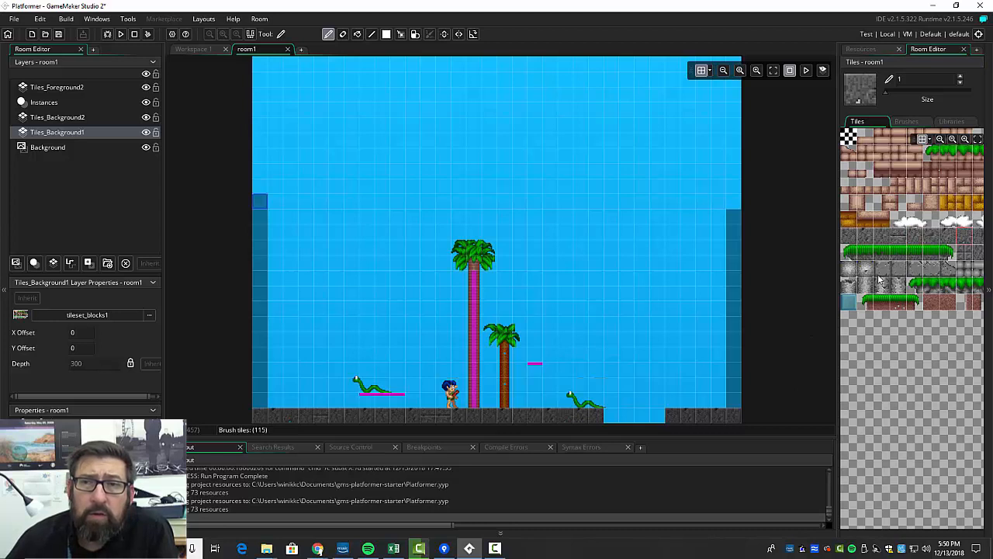
pyautogui.moveTo(838, 295); pyautogui.dragTo(689, 304)
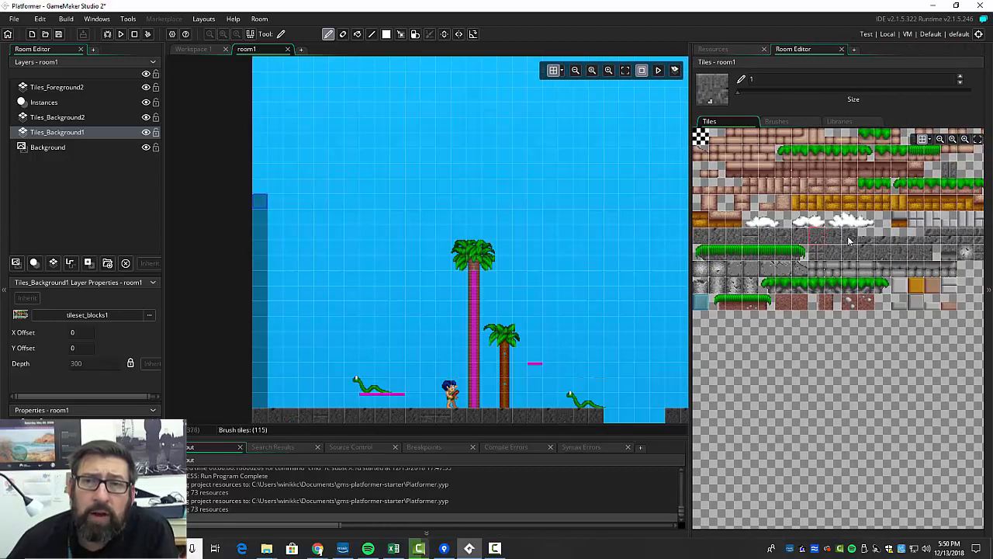
pyautogui.click(823, 257)
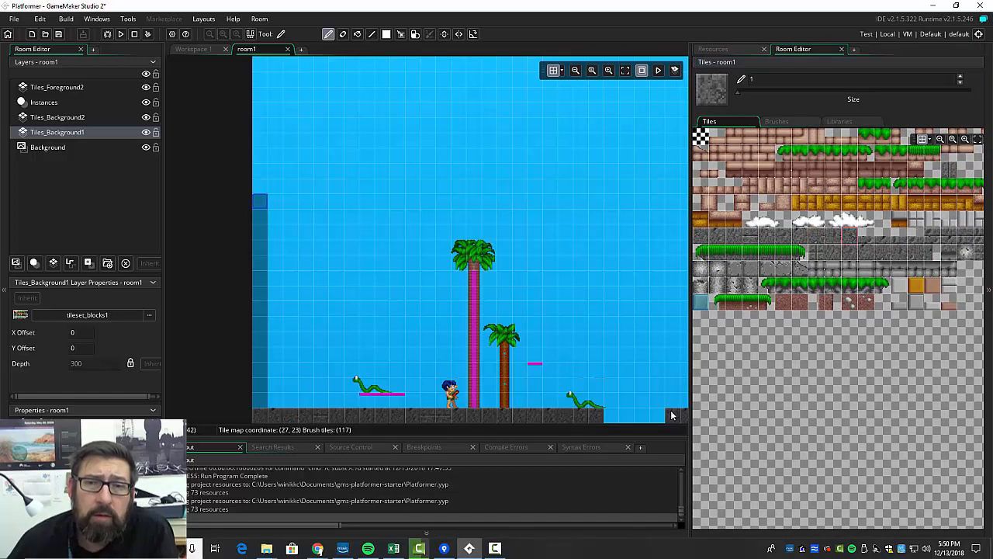
pyautogui.moveTo(672, 415); pyautogui.dragTo(674, 409)
pyautogui.click(832, 253)
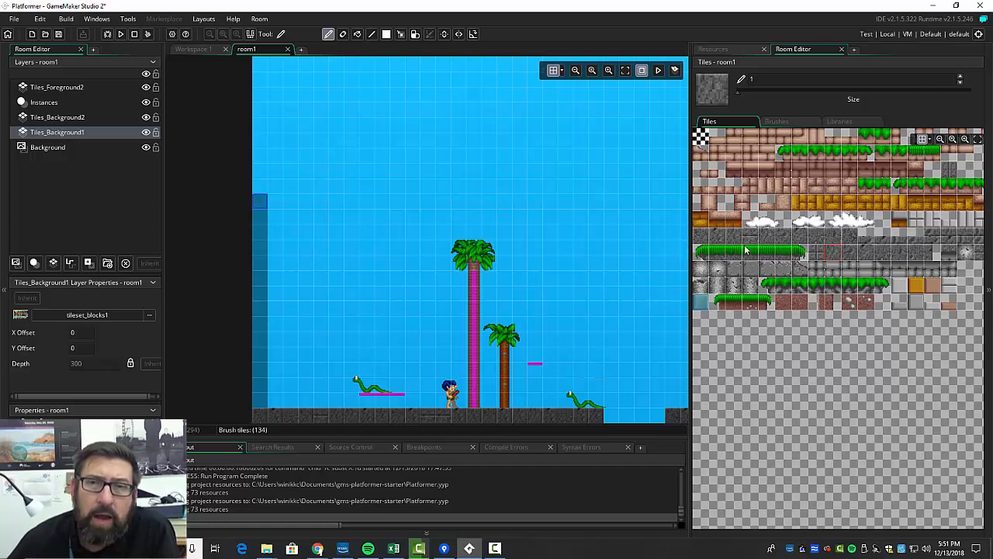
pyautogui.moveTo(690, 268); pyautogui.dragTo(802, 269)
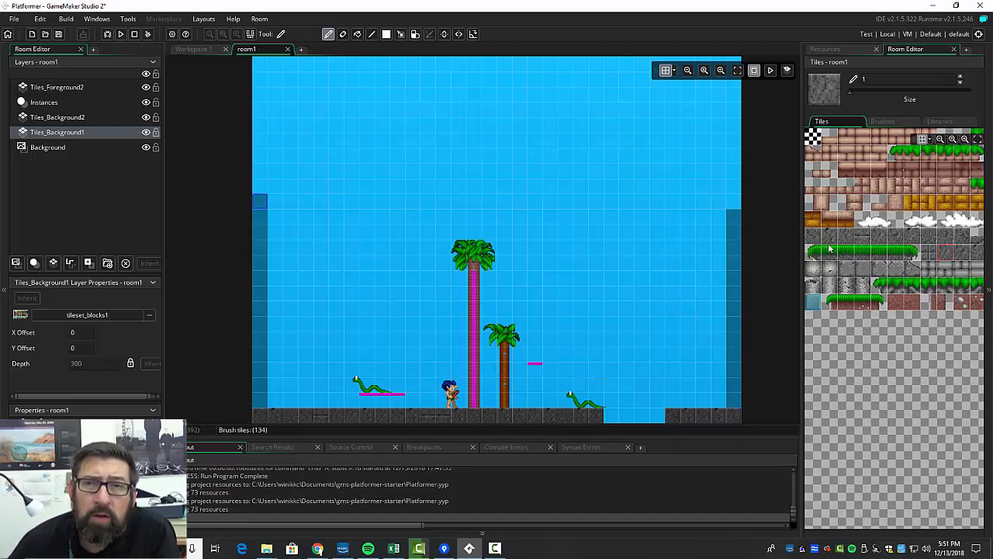
# Show the resource list, make the Instances layer active, and select the left snake and its floor pieces individually
pyautogui.click(833, 49)
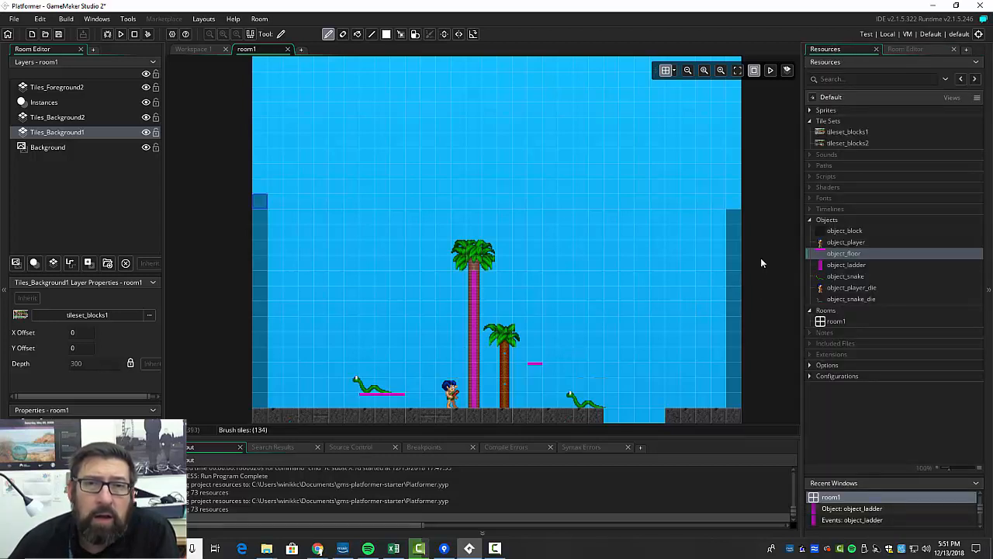
pyautogui.click(53, 101)
pyautogui.click(331, 353)
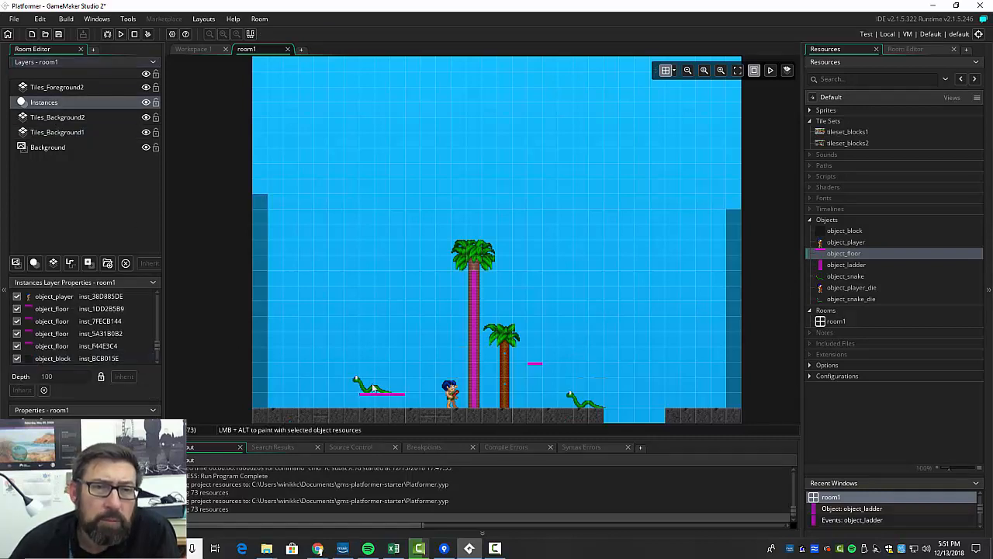
pyautogui.click(392, 392)
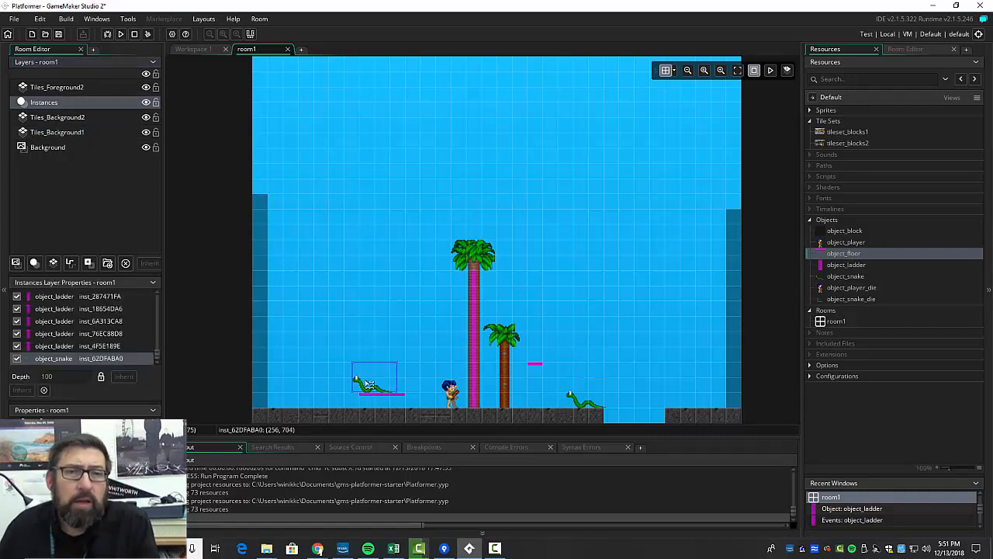
pyautogui.click(388, 396)
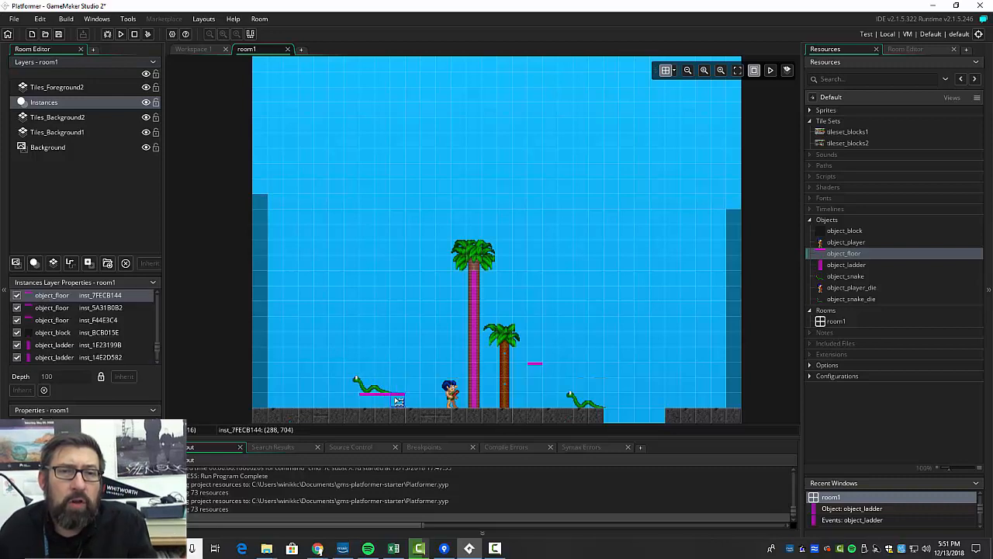
pyautogui.click(383, 397)
pyautogui.click(368, 395)
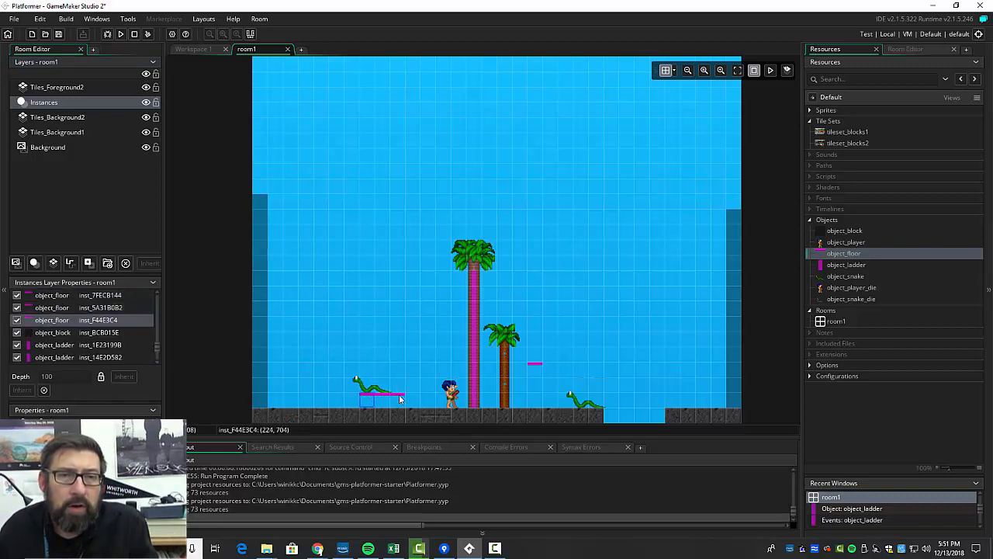
# Move the left snake and its three floor pieces together up and right, placing the snake at (304, 672), after undoing a partial move
pyautogui.click(400, 398)
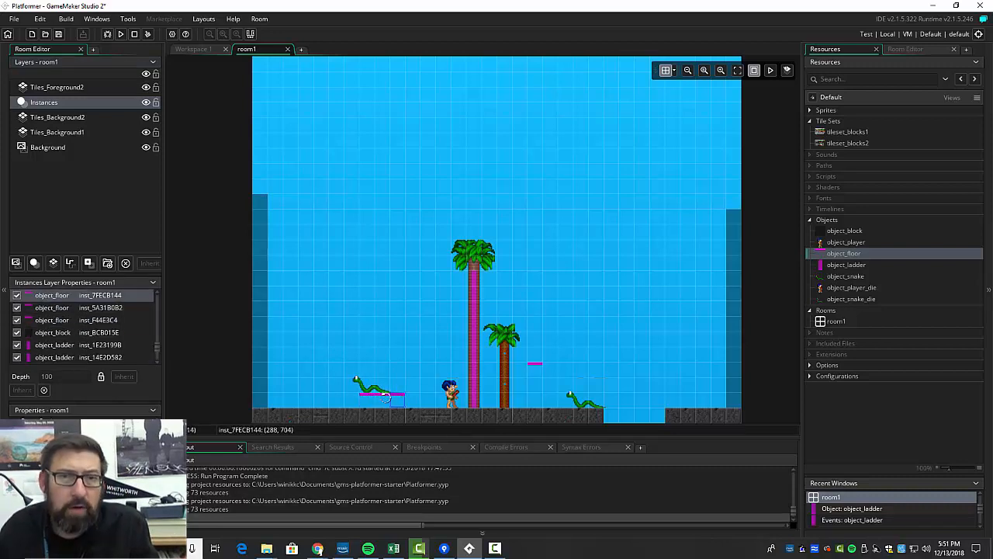
pyautogui.keyDown('shift'); pyautogui.click(371, 393); pyautogui.keyUp('shift')
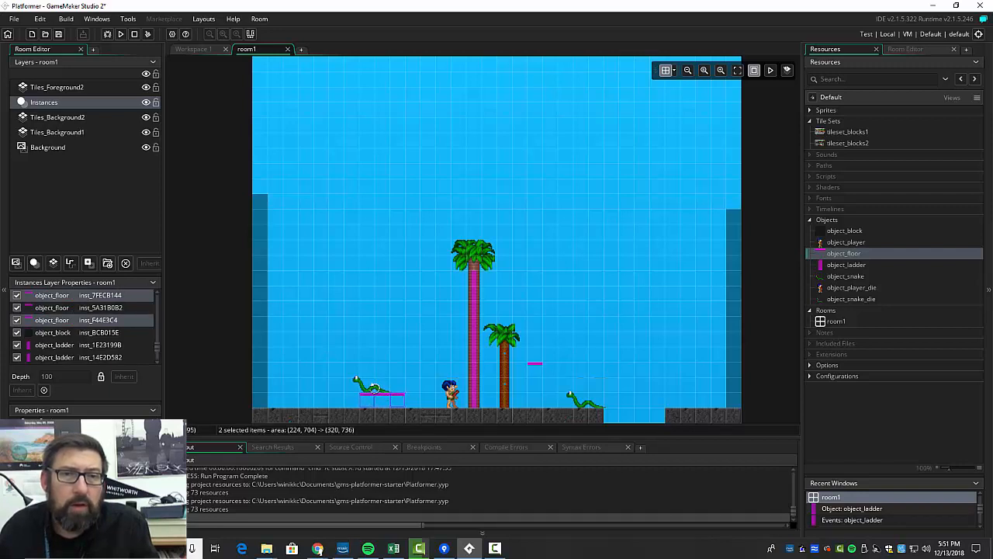
pyautogui.keyDown('shift'); pyautogui.click(359, 382); pyautogui.keyUp('shift')
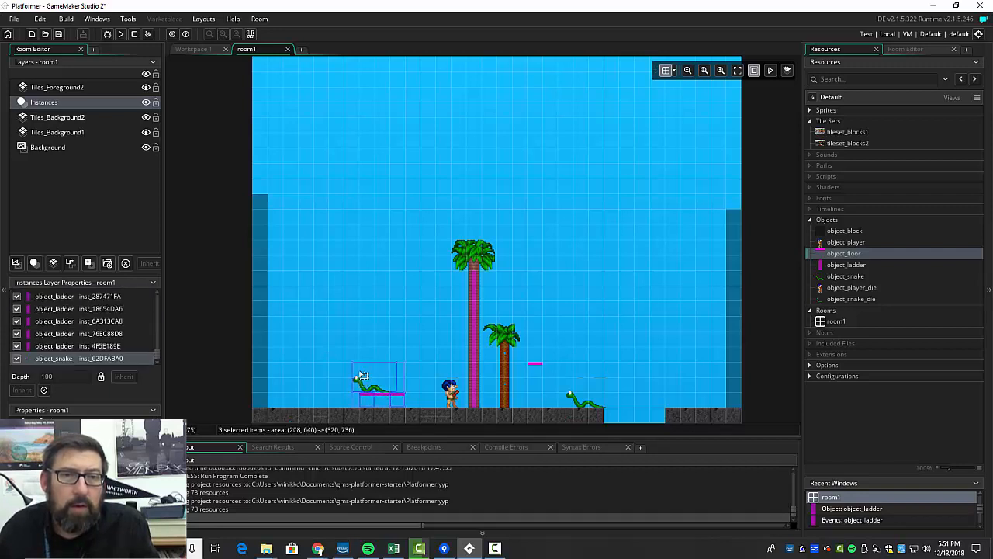
pyautogui.moveTo(360, 380); pyautogui.dragTo(365, 351)
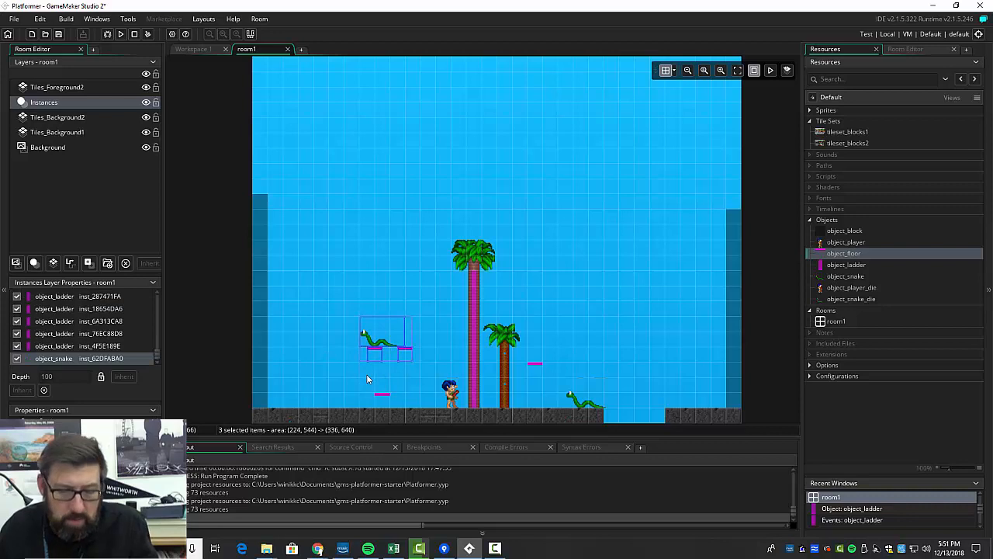
pyautogui.hotkey('ctrl', 'z')
pyautogui.keyDown('shift'); pyautogui.click(381, 394); pyautogui.keyUp('shift')
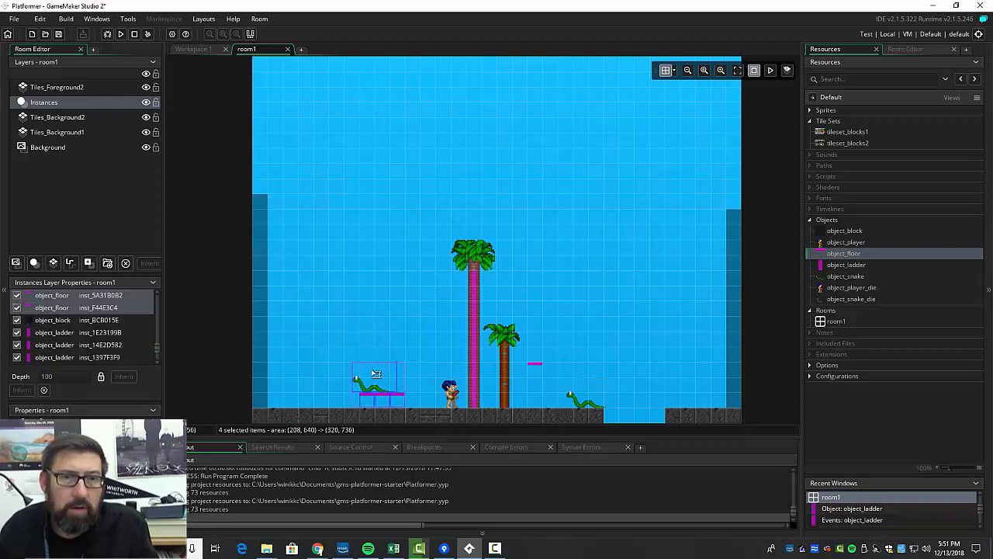
pyautogui.moveTo(371, 362); pyautogui.dragTo(407, 361)
# Move the player instance to the room's left side, at (96, 704)
pyautogui.click(450, 392)
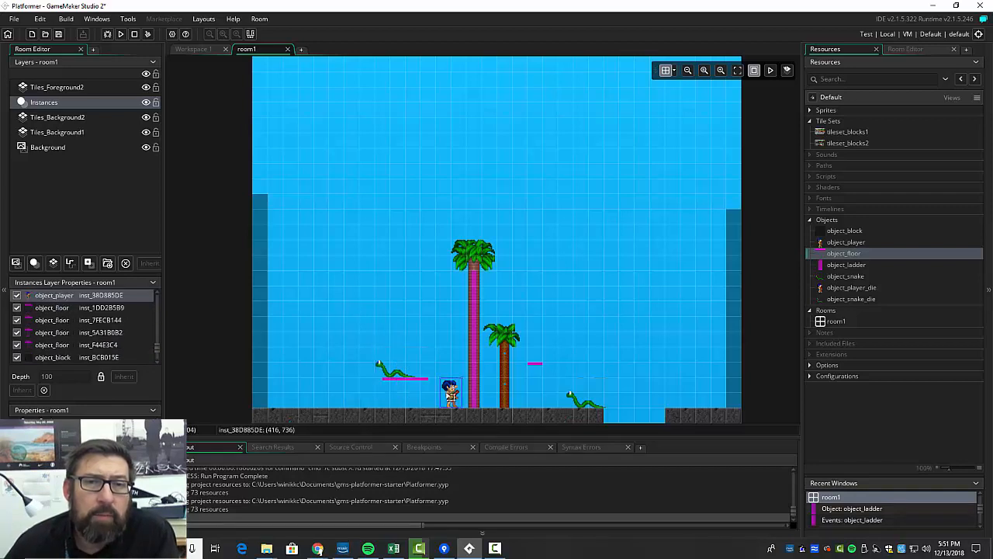
pyautogui.moveTo(450, 392); pyautogui.dragTo(285, 382)
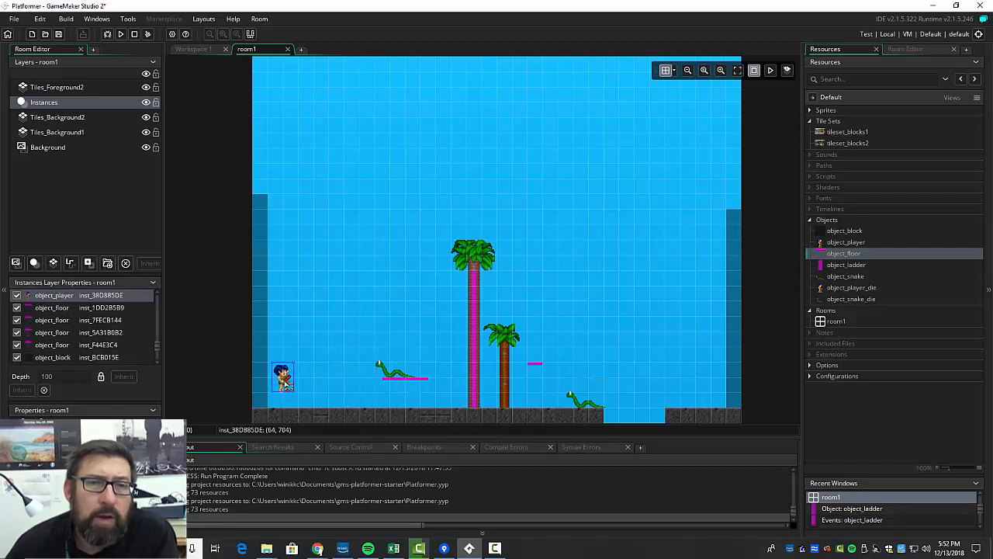
pyautogui.press('Right')
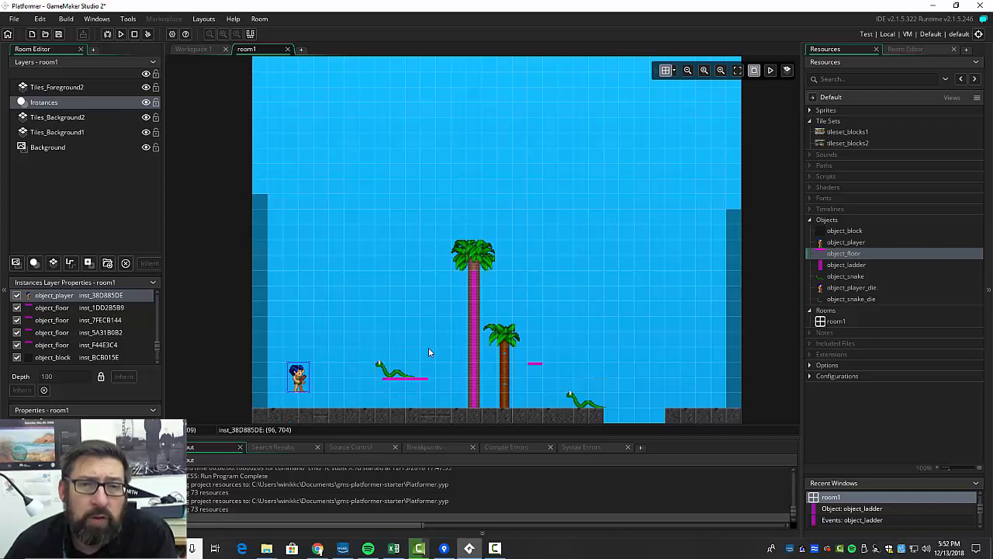
# Add an object_floor instance and place it at (608, 640), extending the floating floor right of the small palm
pyautogui.moveTo(833, 254); pyautogui.dragTo(382, 359)
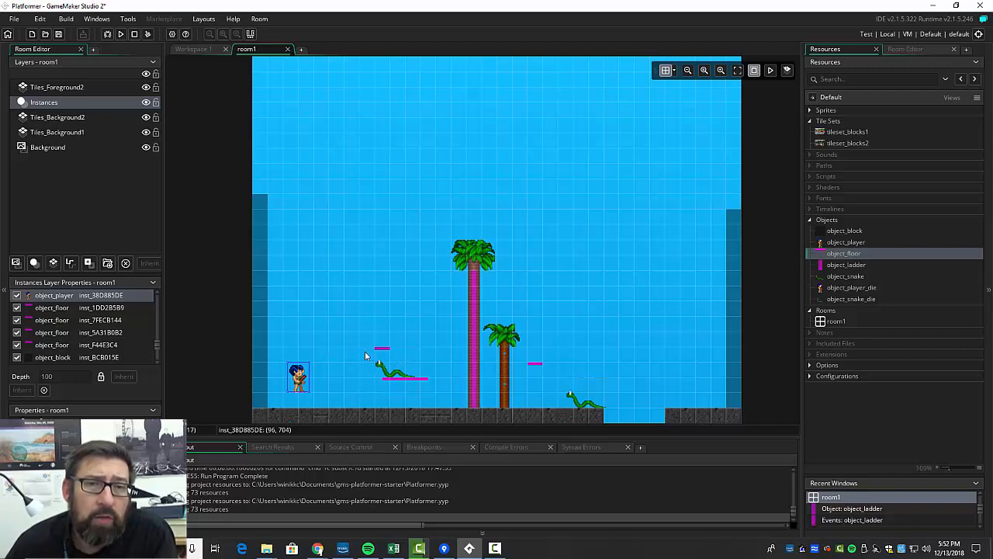
pyautogui.click(405, 353)
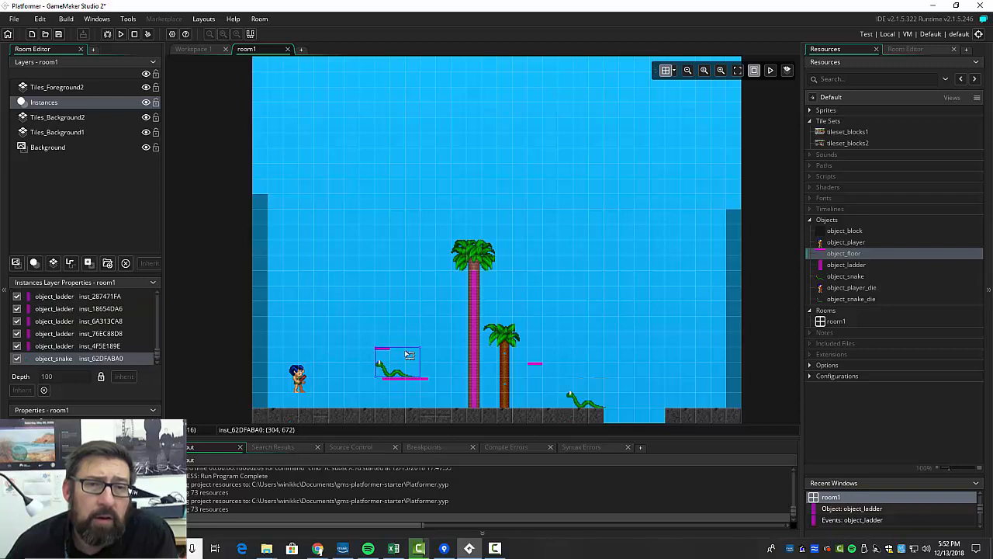
pyautogui.click(390, 308)
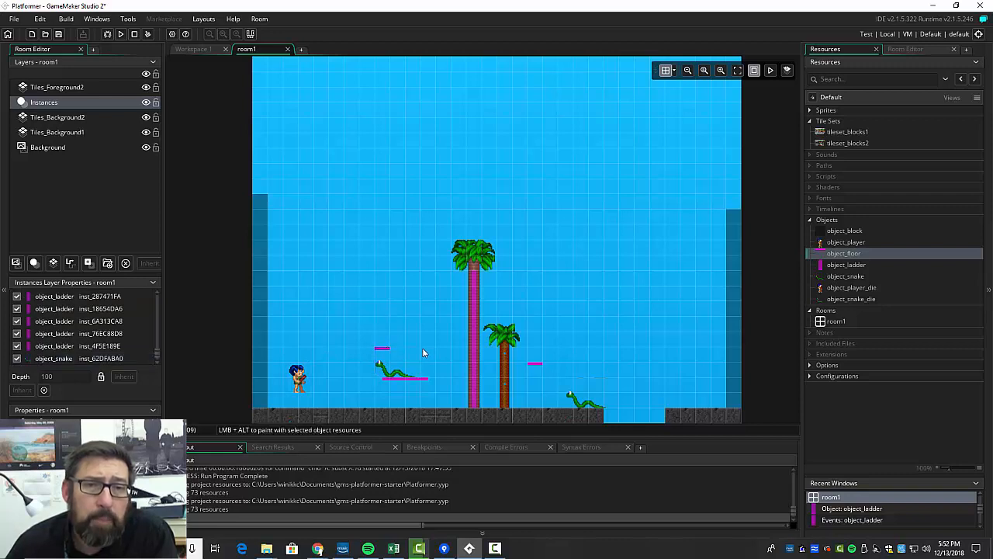
pyautogui.moveTo(389, 352); pyautogui.dragTo(551, 370)
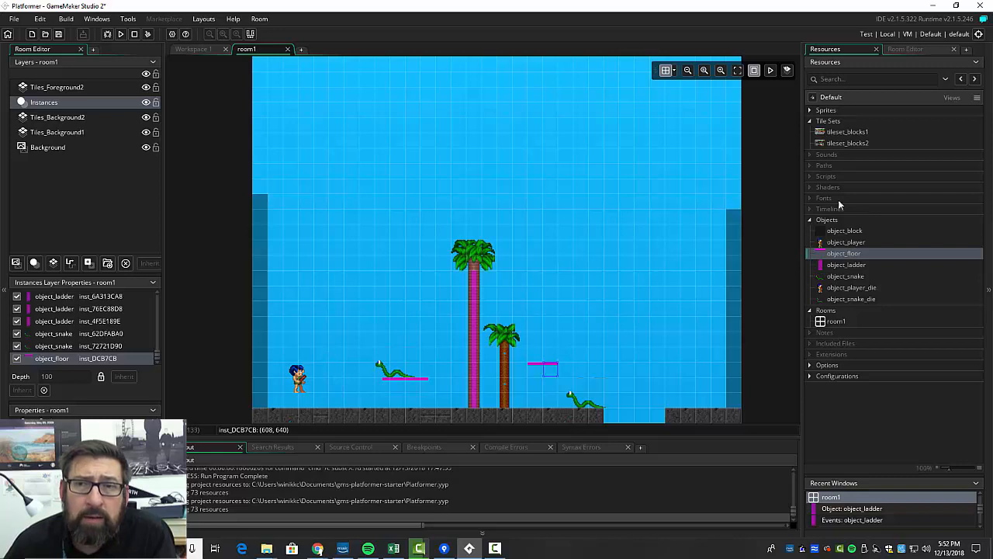
# On Tiles_Background1, paint a grass-topped stone platform along the left snake's floor pieces, using middle grass tiles and rounded left and right end tiles
pyautogui.click(74, 134)
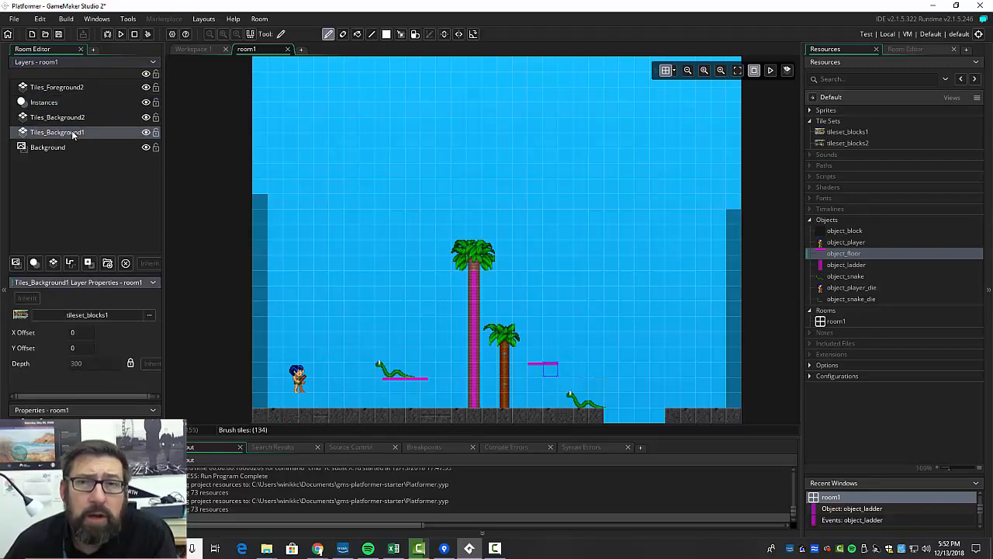
pyautogui.click(900, 49)
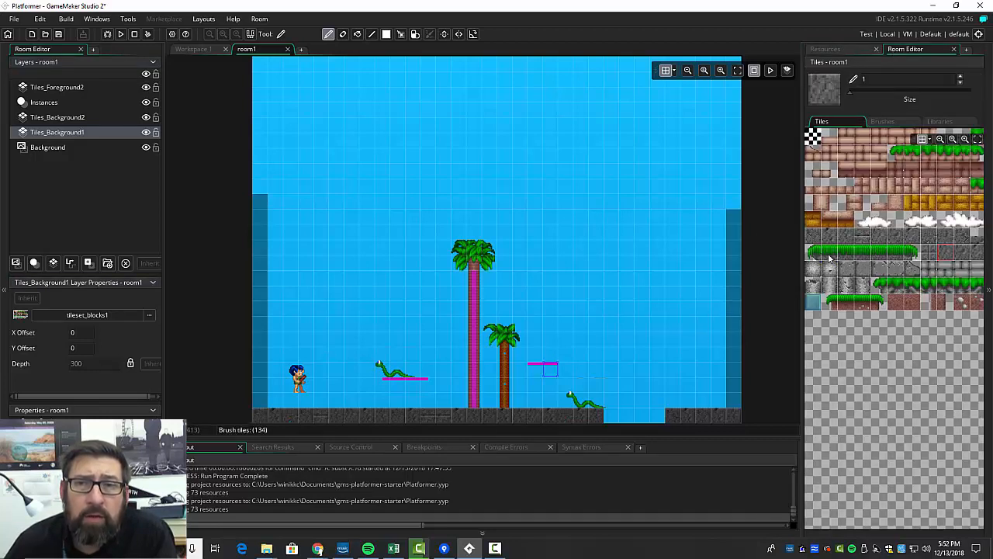
pyautogui.moveTo(829, 259)
pyautogui.mouseDown()
pyautogui.moveTo(880, 262)
pyautogui.moveTo(867, 265)
pyautogui.mouseUp()
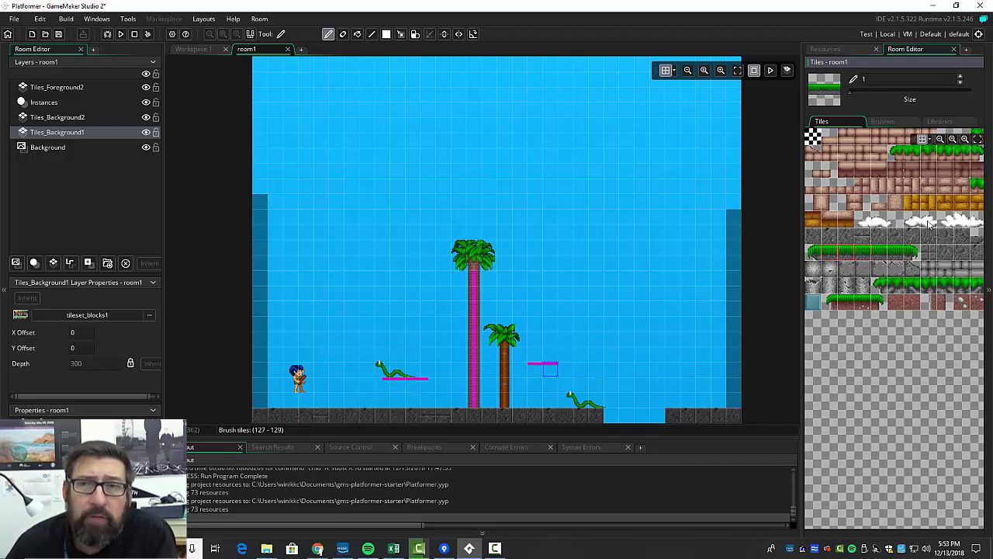
pyautogui.click(844, 255)
pyautogui.moveTo(844, 256); pyautogui.dragTo(871, 258)
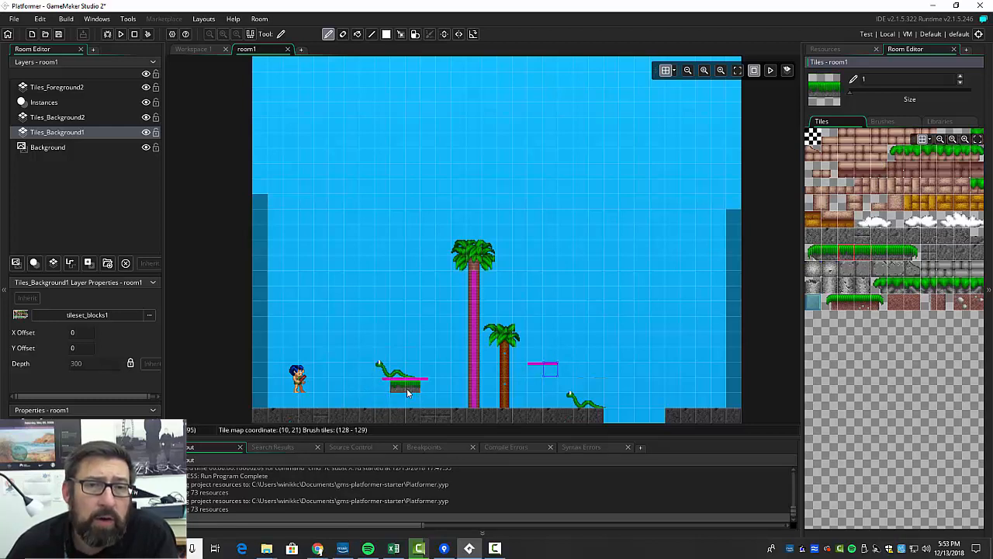
pyautogui.click(815, 256)
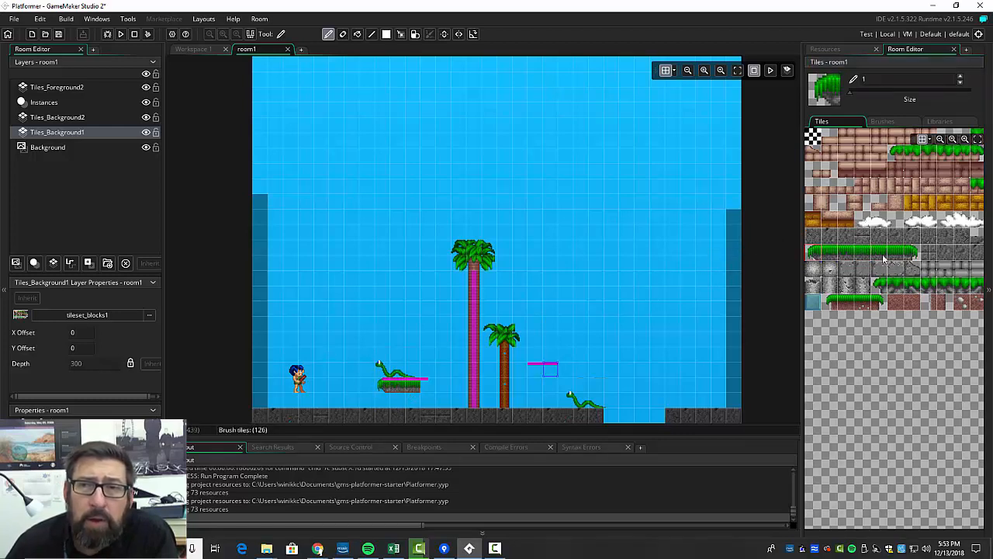
pyautogui.click(915, 256)
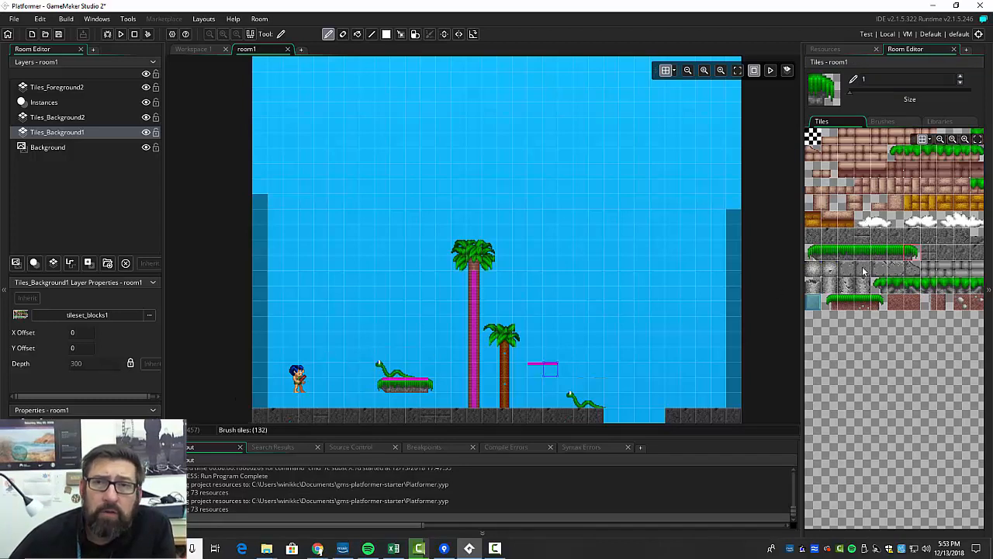
# On the Instances layer, try the player and snake at different platform positions, returning the player to (96, 704) and placing the snake at (352, 672)
pyautogui.click(825, 49)
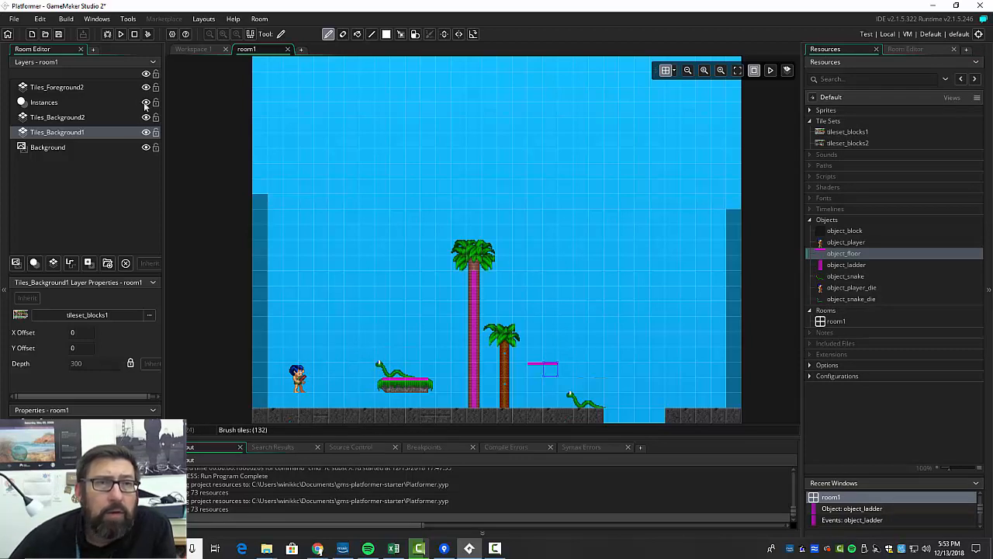
pyautogui.click(46, 102)
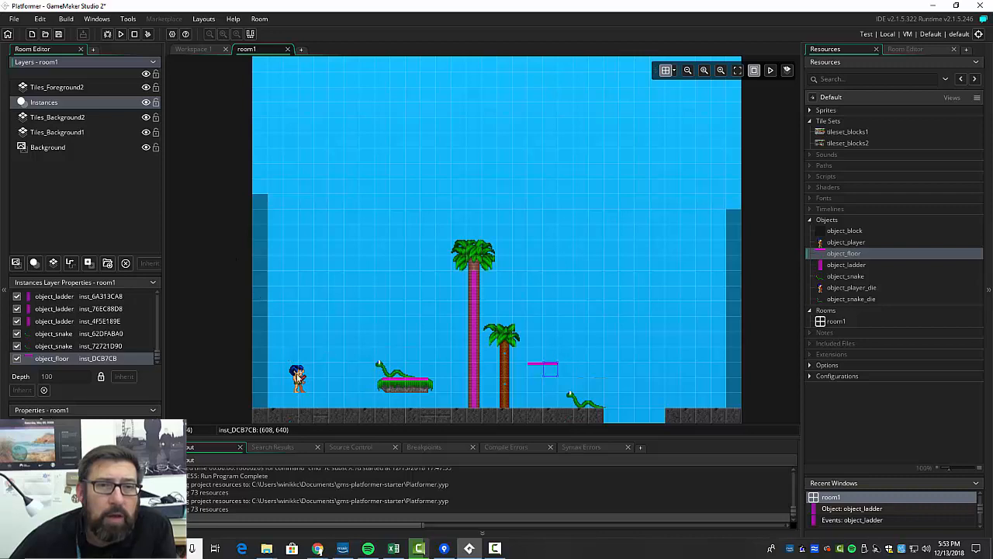
pyautogui.moveTo(298, 378); pyautogui.dragTo(422, 360)
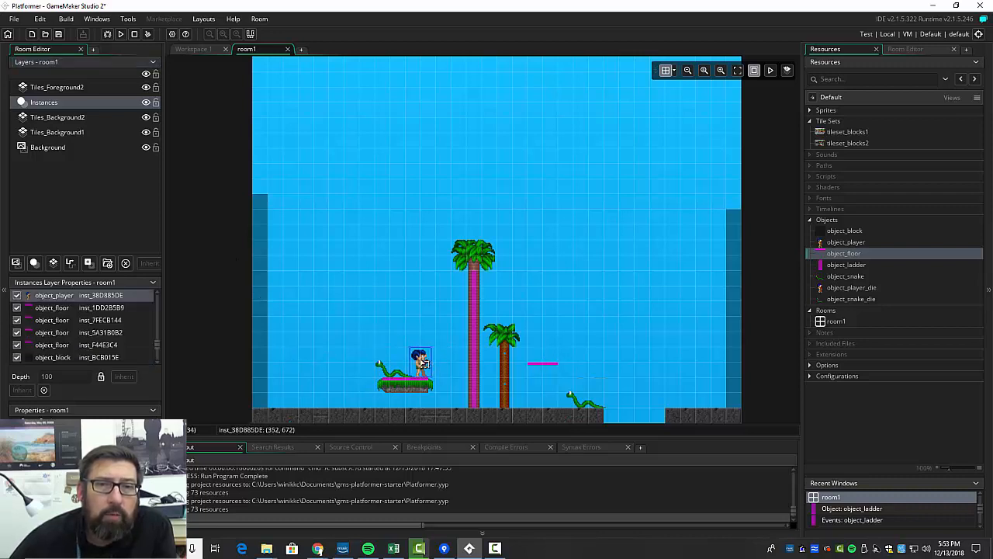
pyautogui.click(486, 373)
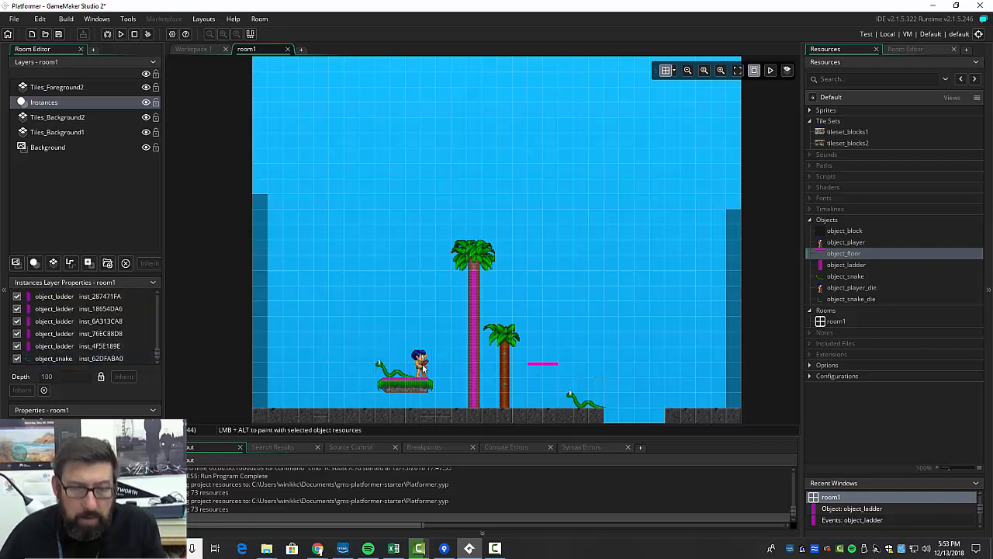
pyautogui.moveTo(418, 370)
pyautogui.mouseDown()
pyautogui.moveTo(392, 370)
pyautogui.moveTo(400, 334)
pyautogui.moveTo(409, 369)
pyautogui.mouseUp()
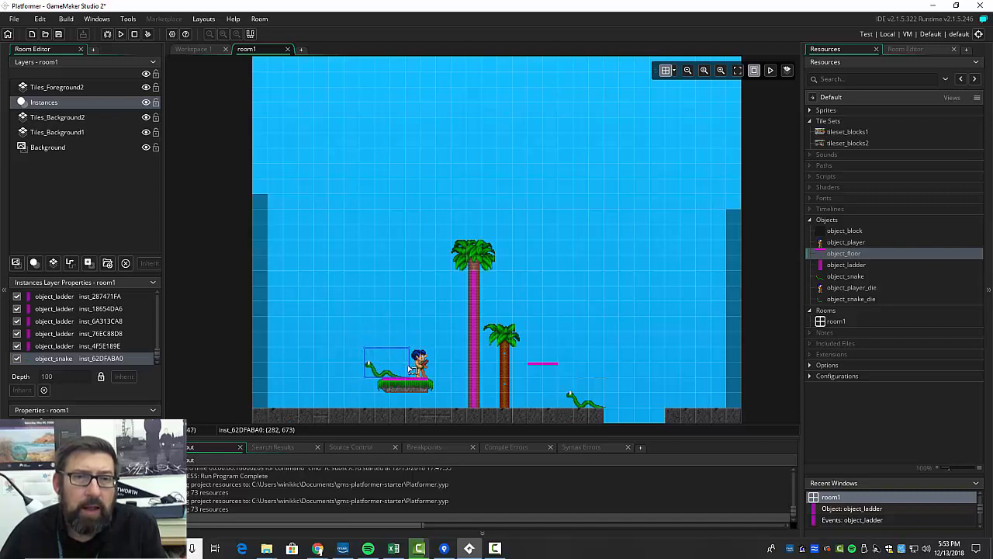
pyautogui.click(422, 364)
pyautogui.click(422, 365)
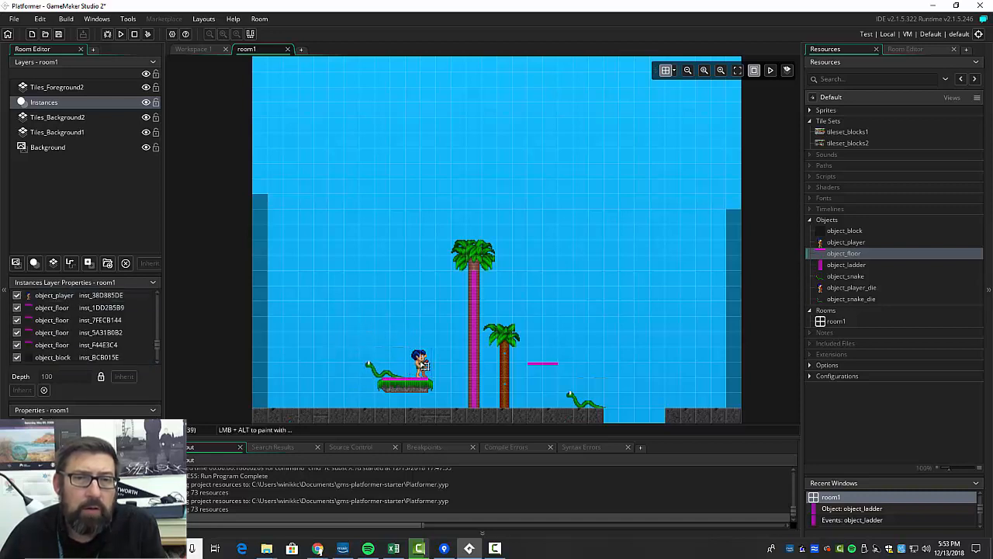
pyautogui.moveTo(422, 364); pyautogui.dragTo(433, 363)
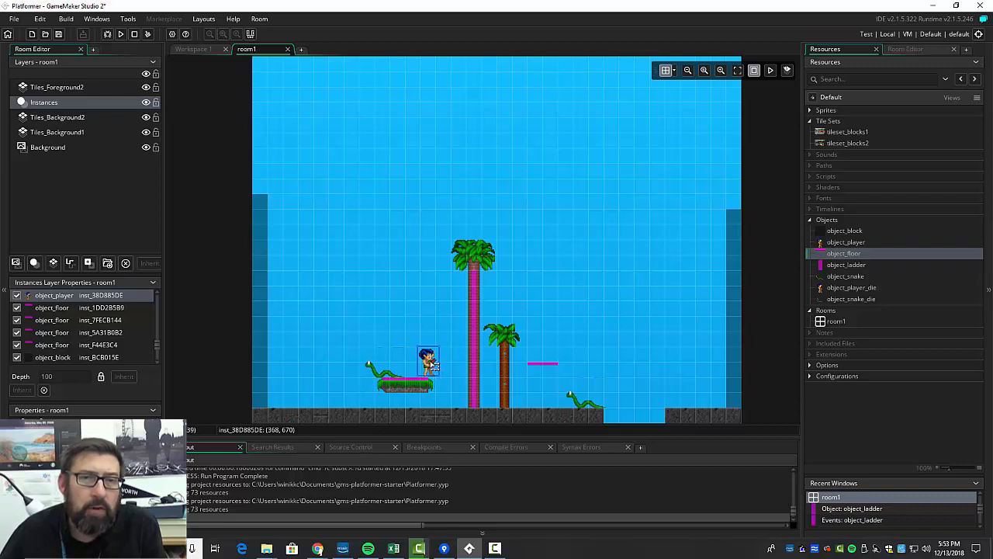
pyautogui.moveTo(433, 369); pyautogui.dragTo(305, 387)
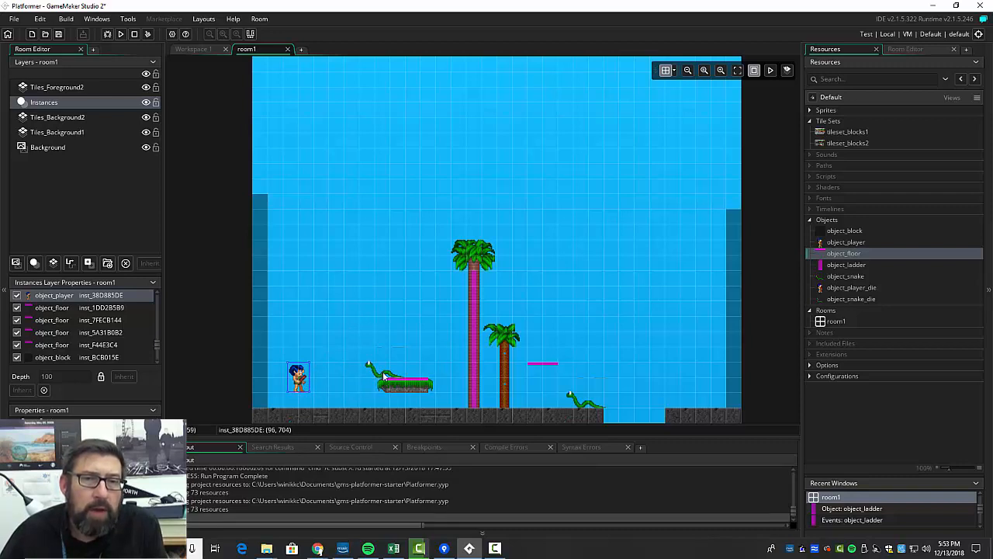
pyautogui.moveTo(384, 376); pyautogui.dragTo(436, 375)
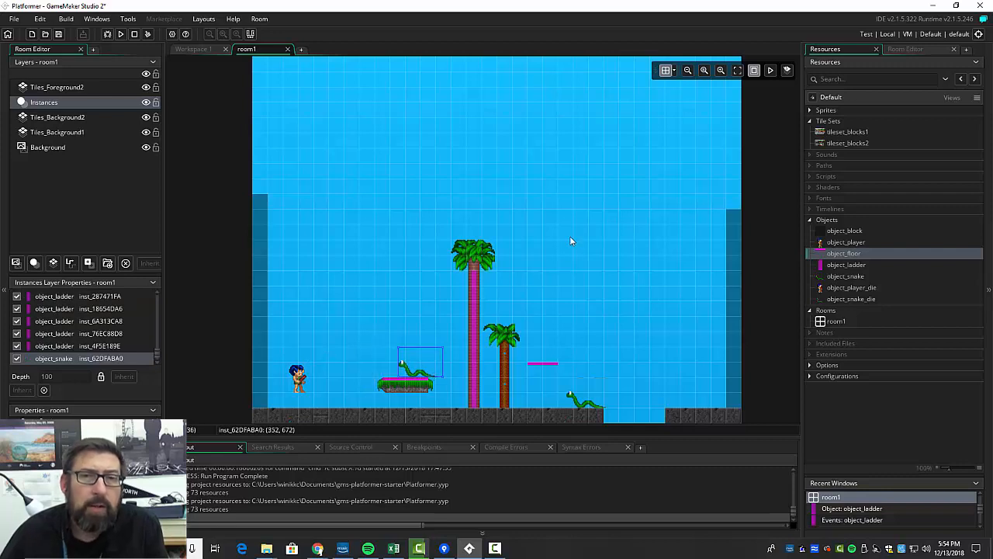
# Run the game, test jumping the player onto the left grass platform past the snakes, and close the game window
pyautogui.click(120, 34)
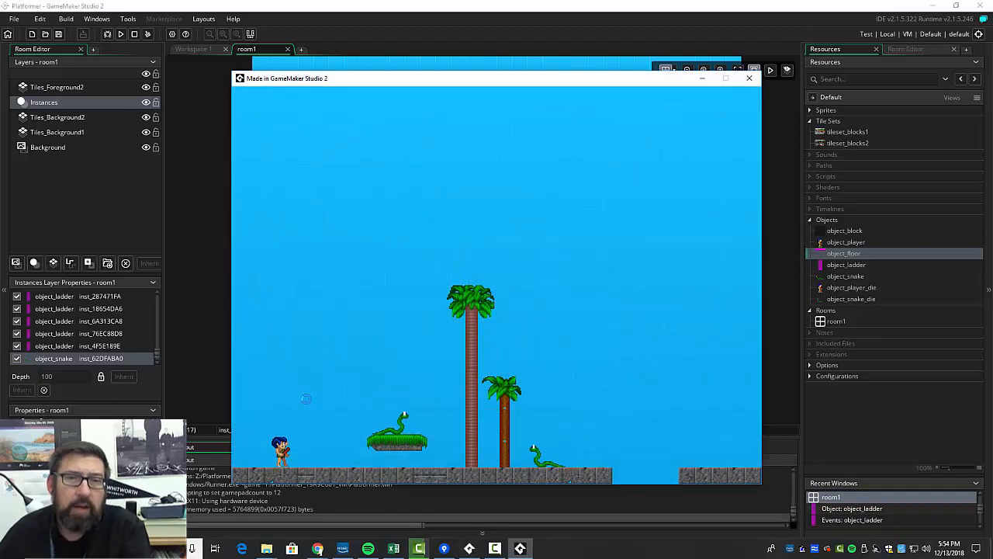
pyautogui.press('Right')
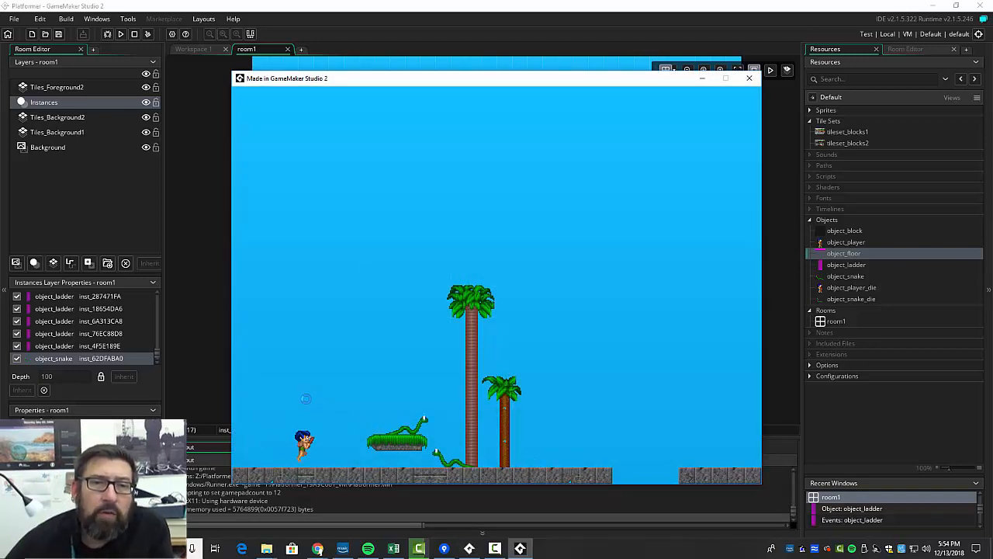
pyautogui.press('Left')
pyautogui.press('Right')
pyautogui.press('space')
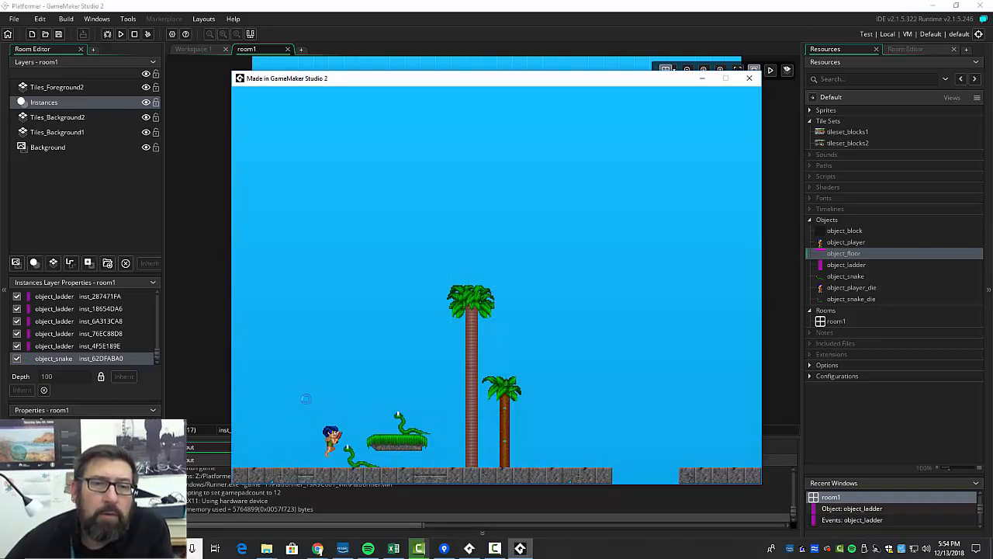
pyautogui.press('Left')
pyautogui.press('Right')
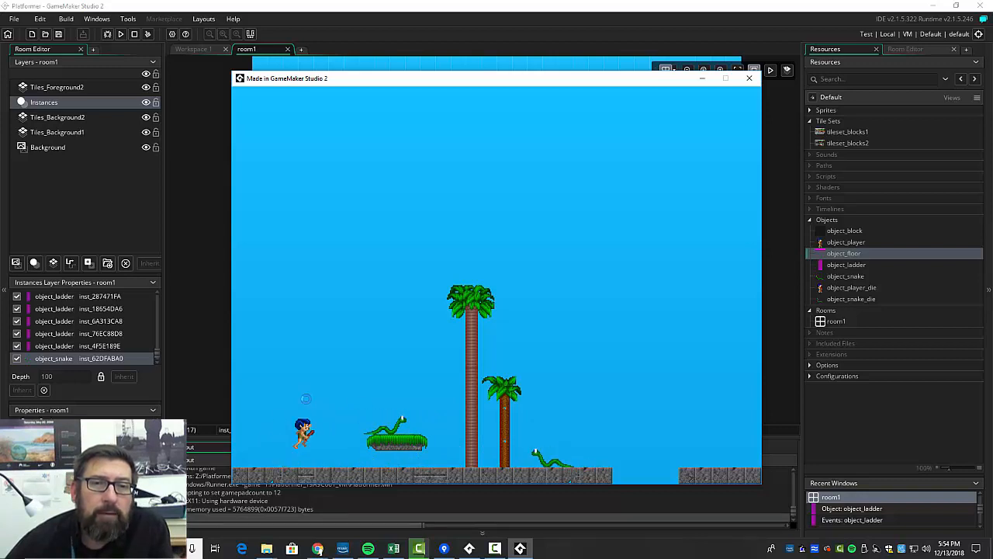
pyautogui.press('space')
pyautogui.press('Right')
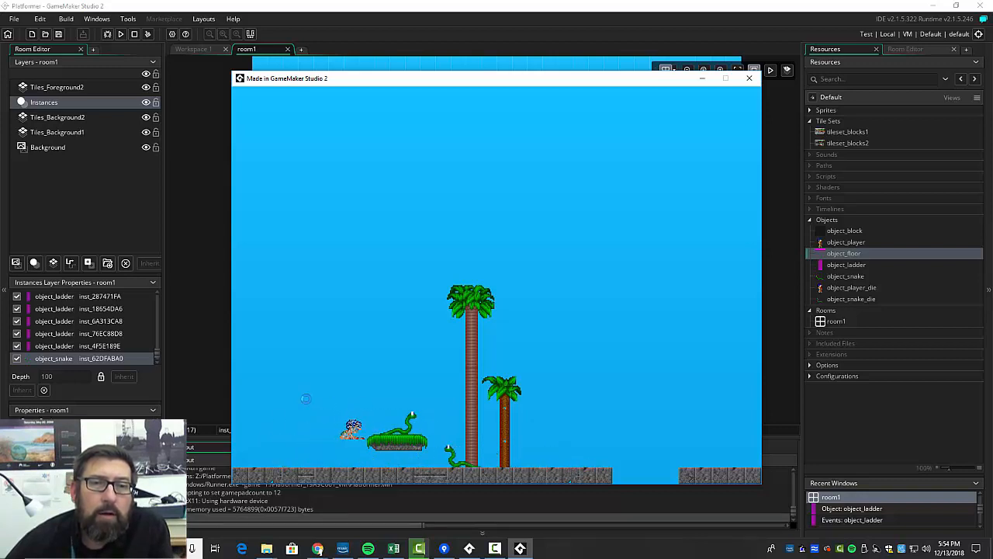
pyautogui.press('Right')
pyautogui.press('space')
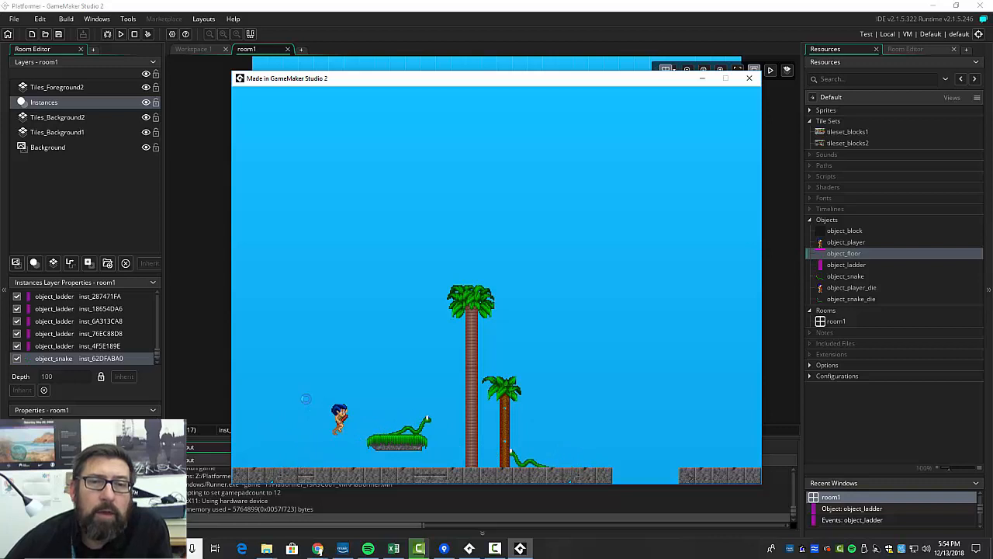
pyautogui.press('Right')
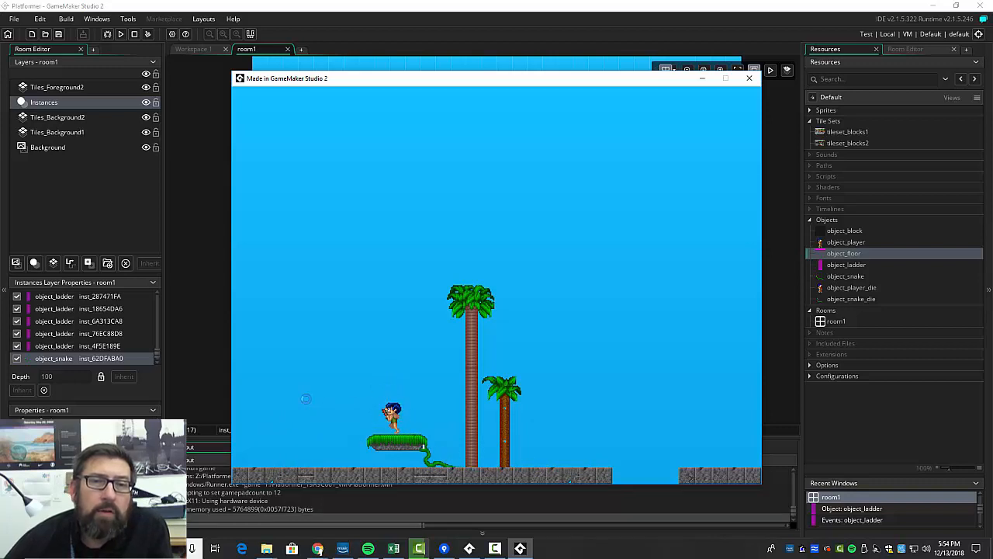
pyautogui.press('Left')
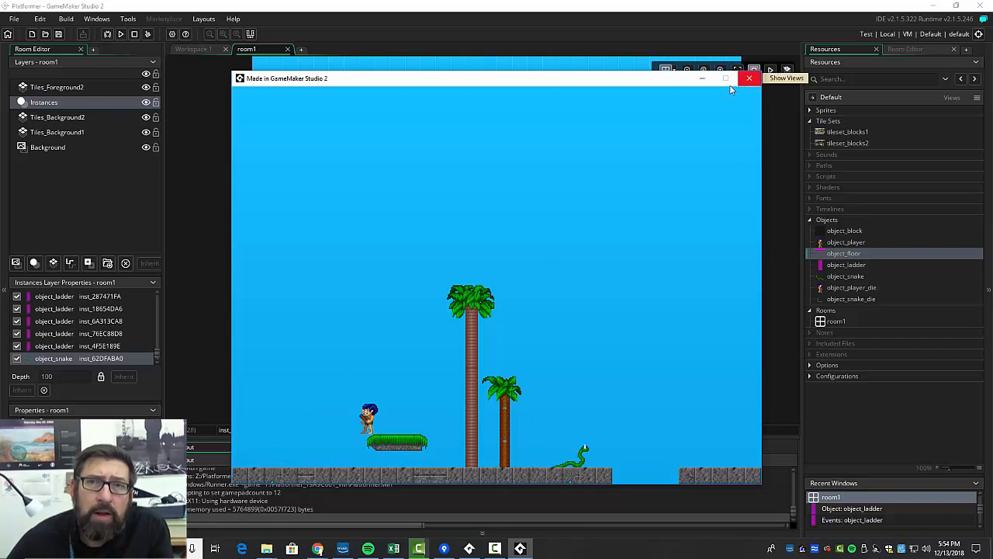
pyautogui.click(749, 78)
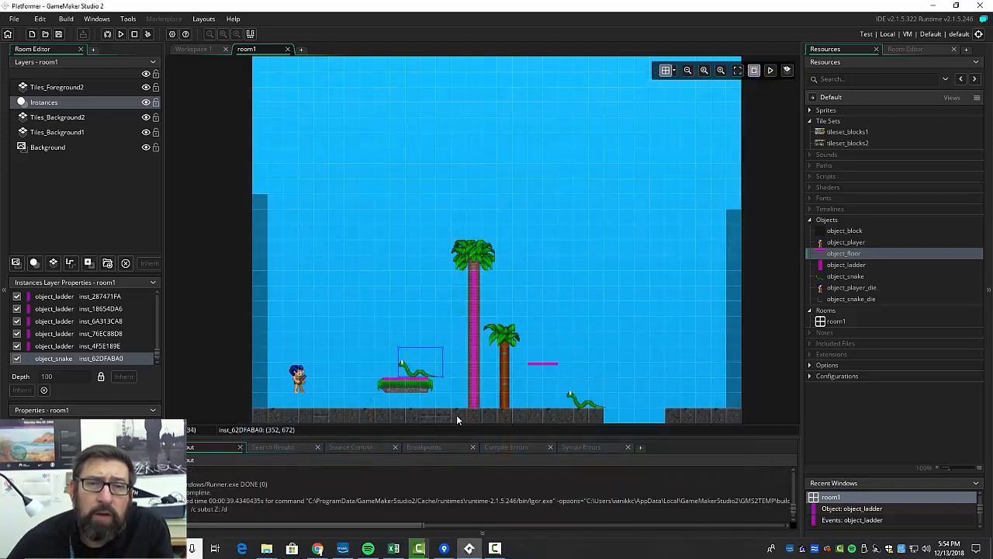
# Lift the left snake to (352, 608) and extend the floor row below, starting it at (256, 672) and adding an object_floor at (352, 672)
pyautogui.moveTo(429, 373); pyautogui.dragTo(429, 342)
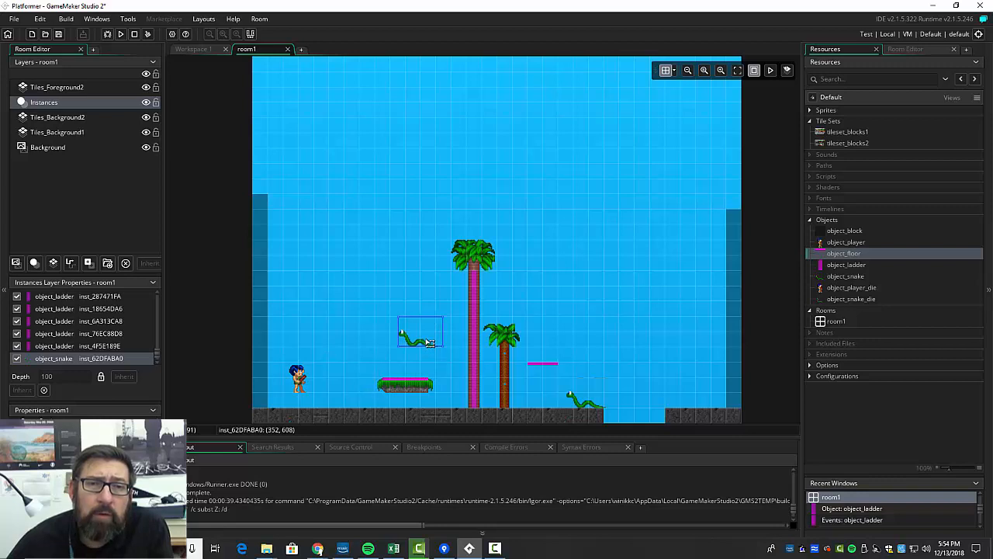
pyautogui.click(401, 384)
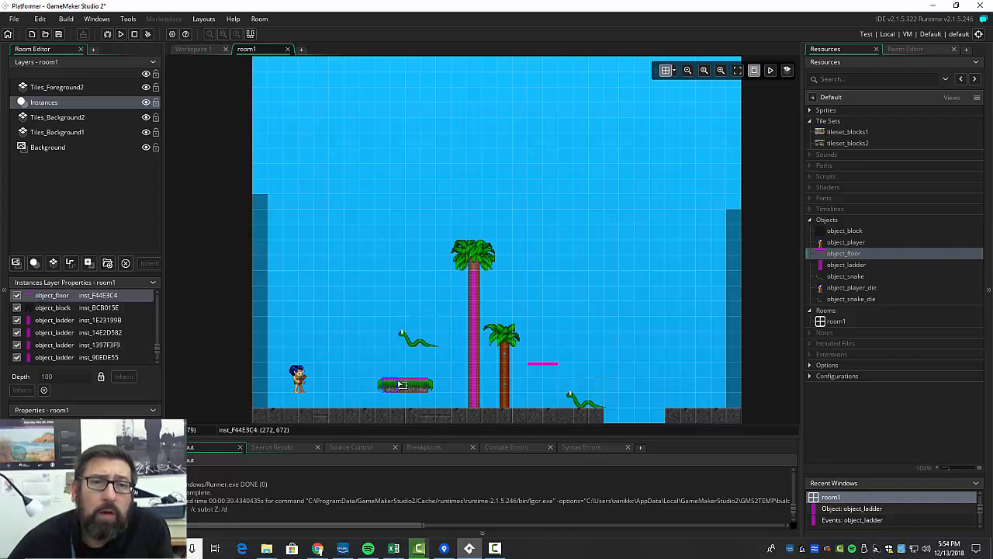
pyautogui.keyDown('alt'); pyautogui.click(399, 381); pyautogui.keyUp('alt')
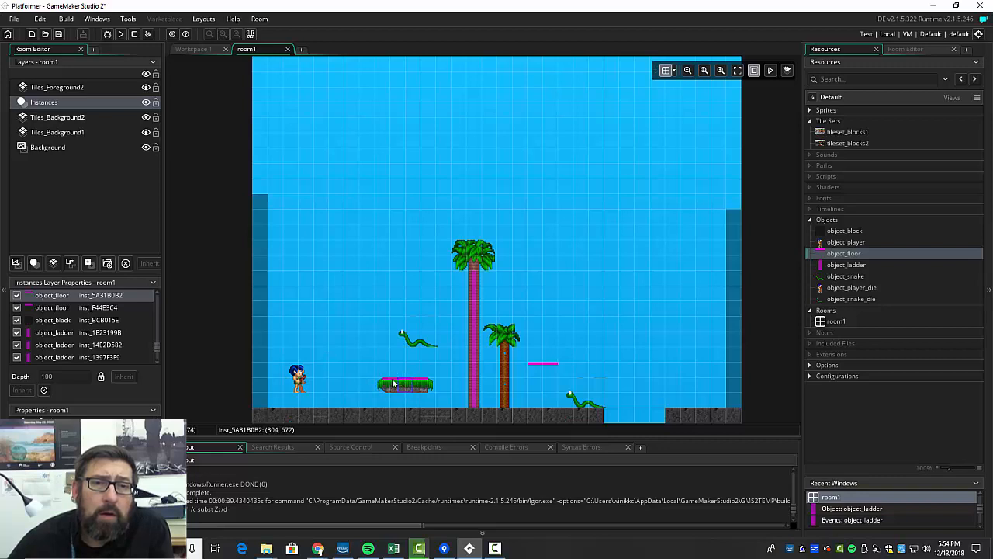
pyautogui.keyDown('ctrl'); pyautogui.click(392, 383); pyautogui.keyUp('ctrl')
pyautogui.keyDown('alt'); pyautogui.click(428, 385); pyautogui.keyUp('alt')
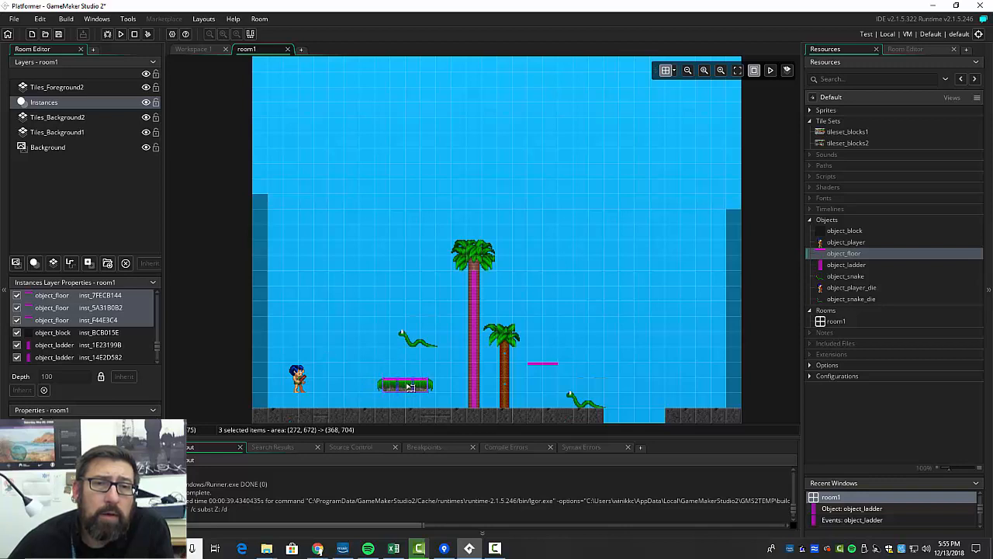
pyautogui.moveTo(408, 387); pyautogui.dragTo(401, 379)
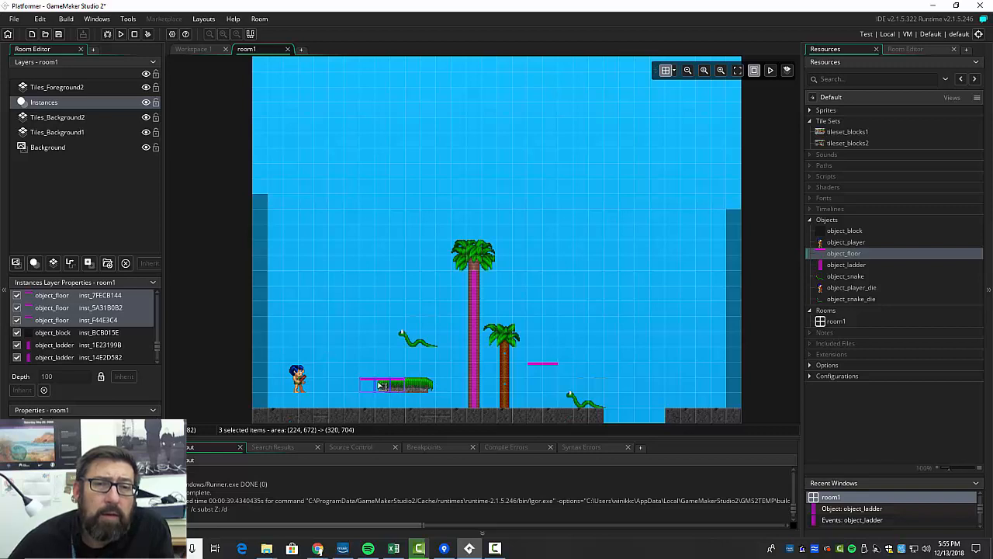
pyautogui.moveTo(388, 385); pyautogui.dragTo(404, 386)
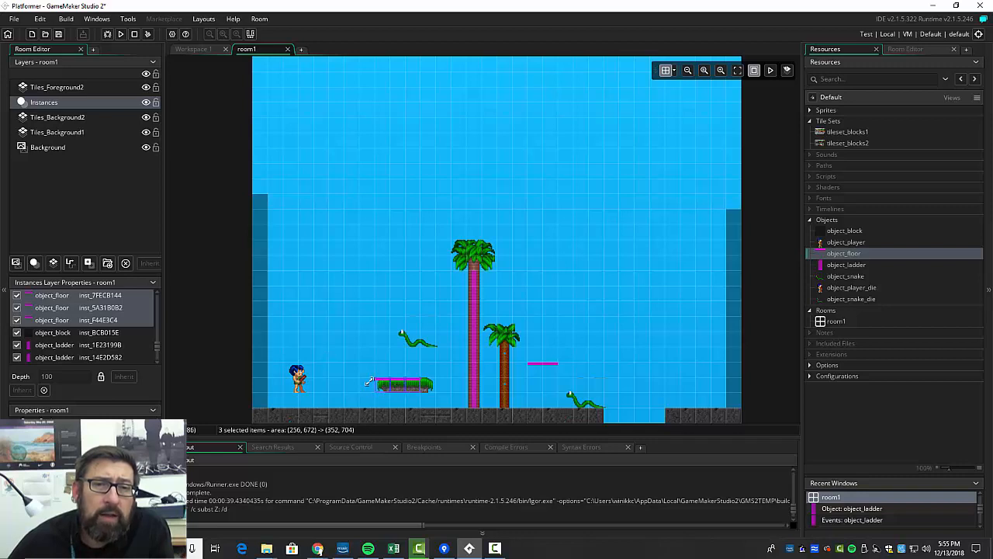
pyautogui.click(450, 369)
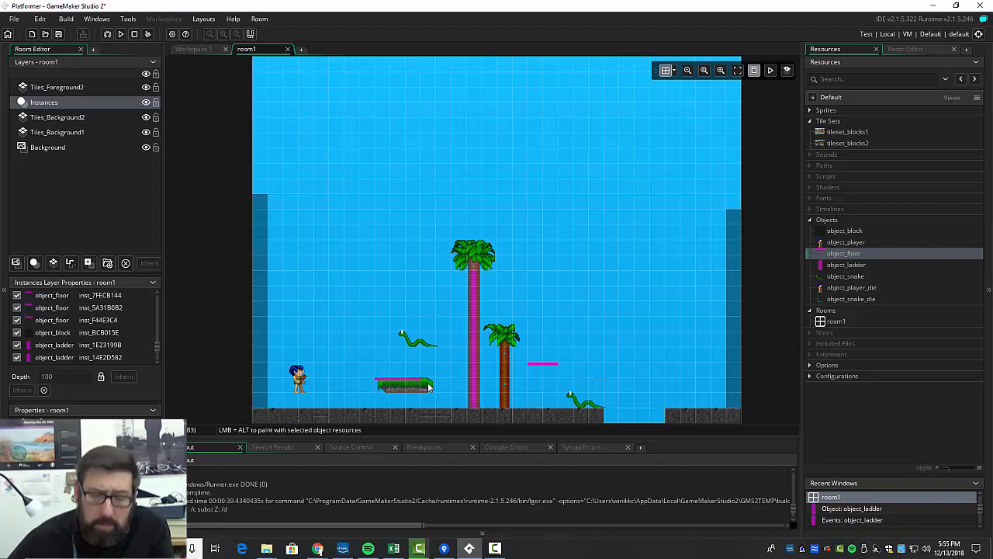
pyautogui.click(429, 386)
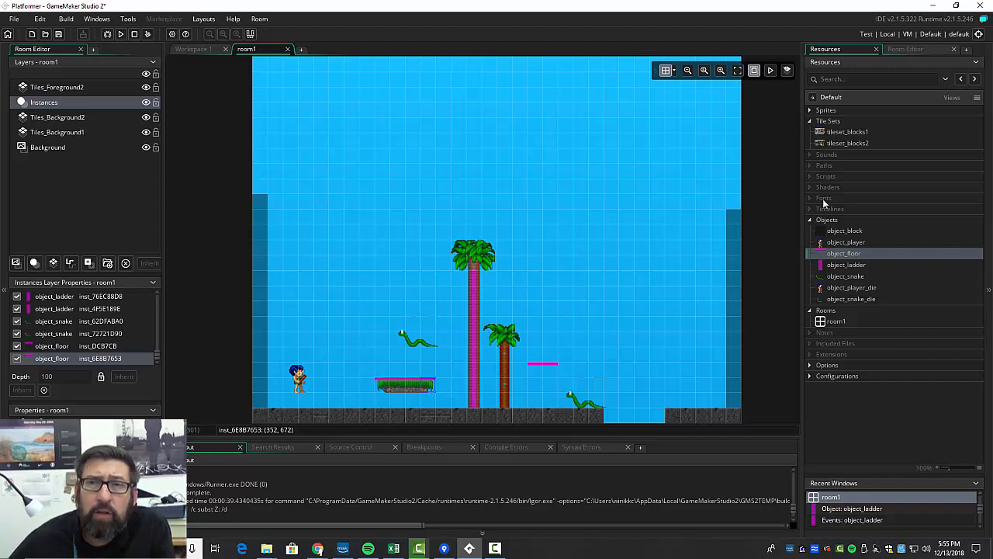
# On Tiles_Background1, widen the left grass platform on both sides with the two-tile rounded left end and the two-tile rounded right end
pyautogui.click(50, 133)
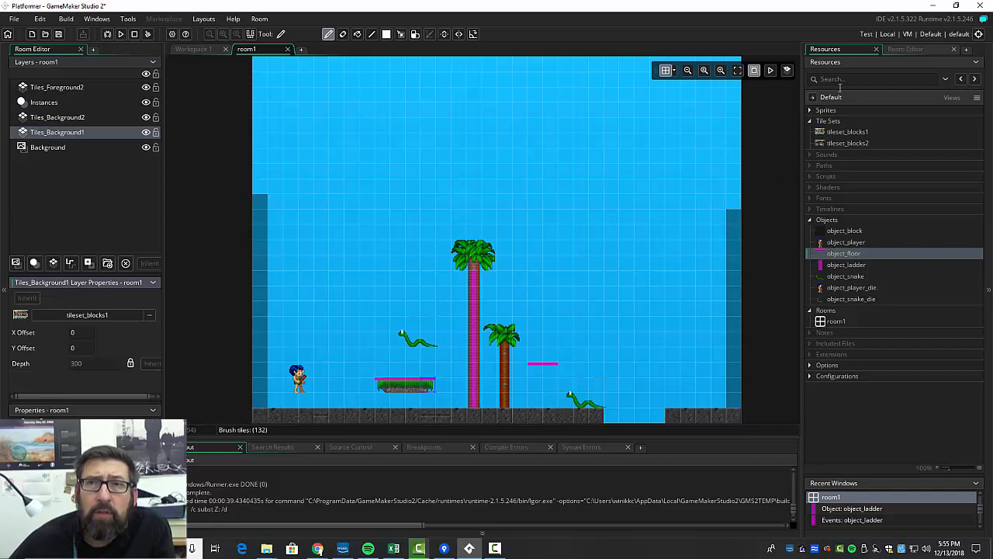
pyautogui.click(900, 49)
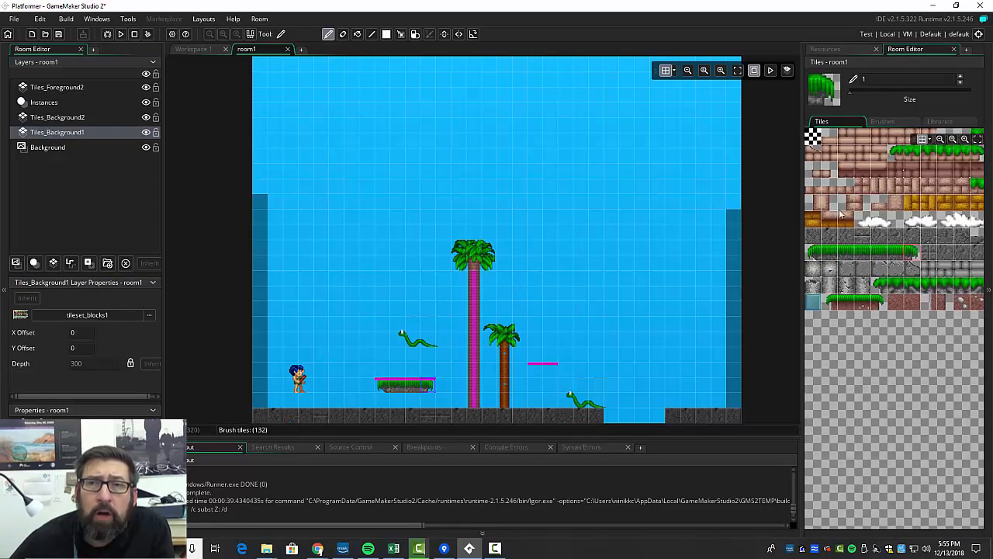
pyautogui.click(816, 255)
pyautogui.moveTo(816, 255); pyautogui.dragTo(828, 255)
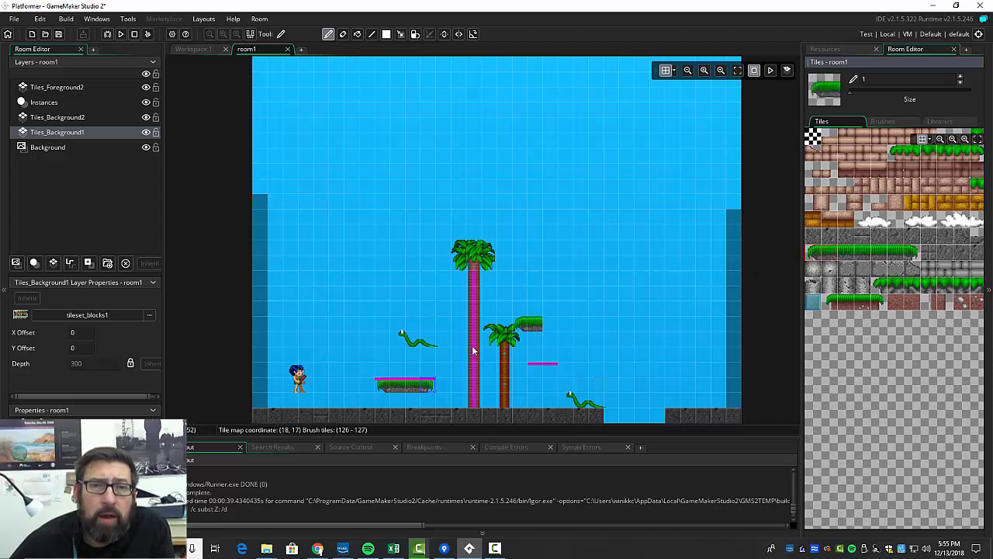
pyautogui.click(377, 386)
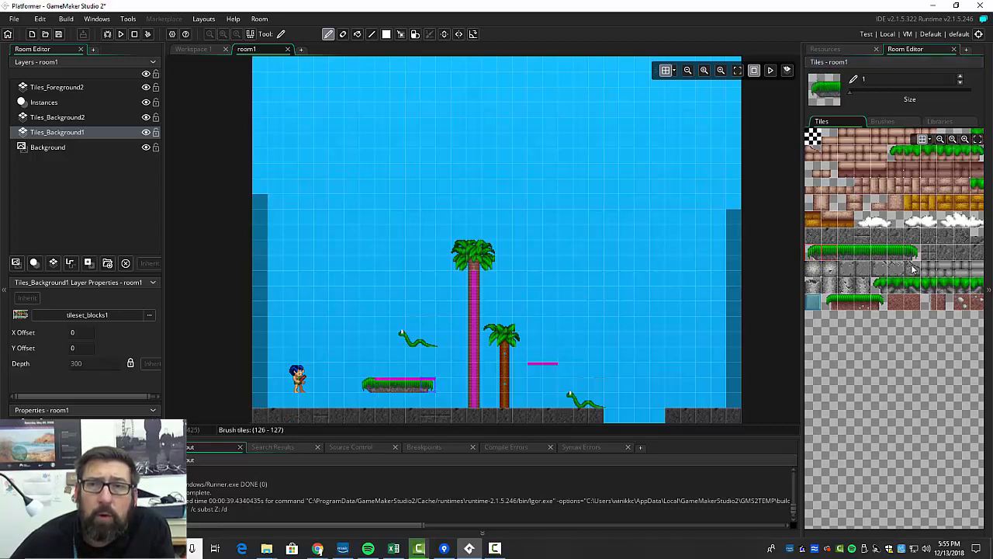
pyautogui.moveTo(891, 251); pyautogui.dragTo(910, 253)
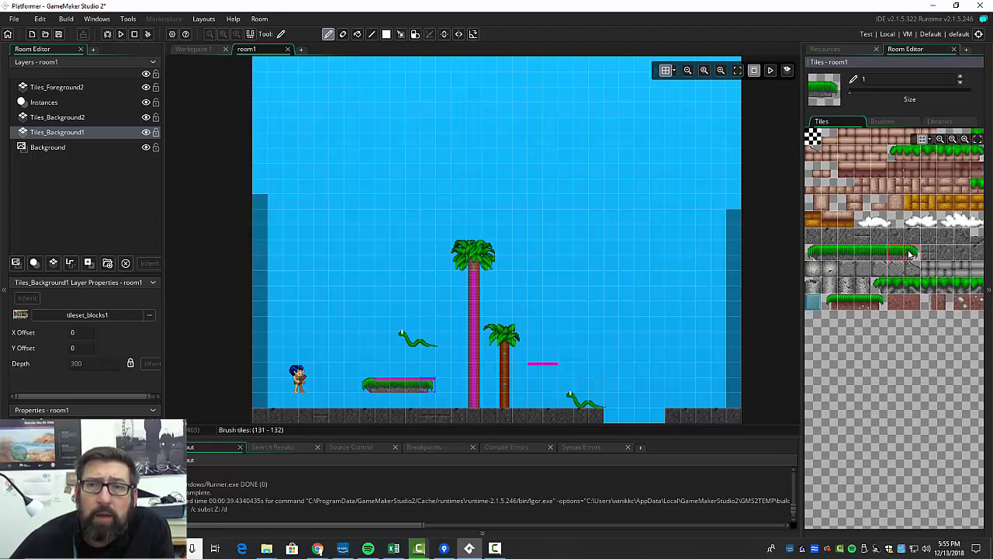
pyautogui.click(436, 382)
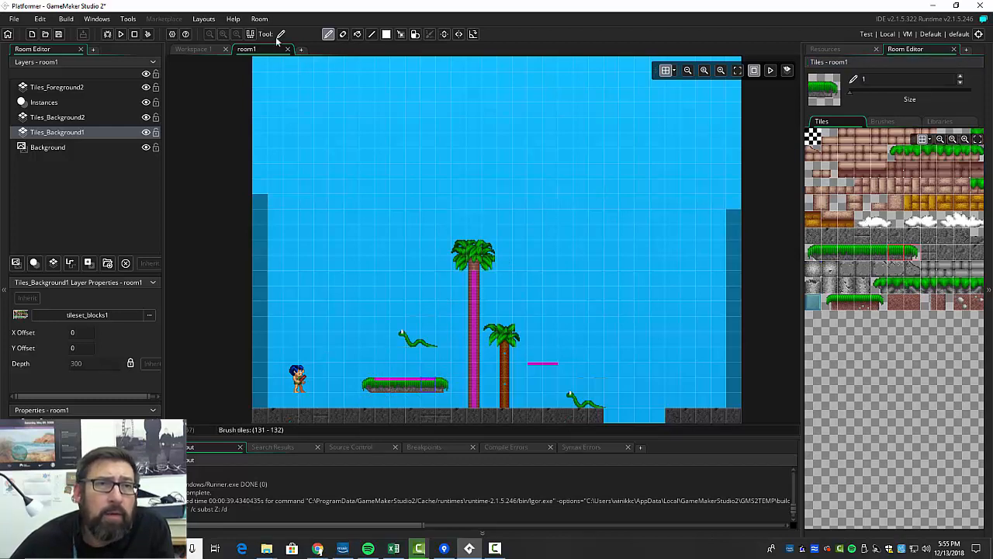
# Move the snake above the left platform to the ground at the small palm, at (544, 736), and run the game
pyautogui.click(43, 103)
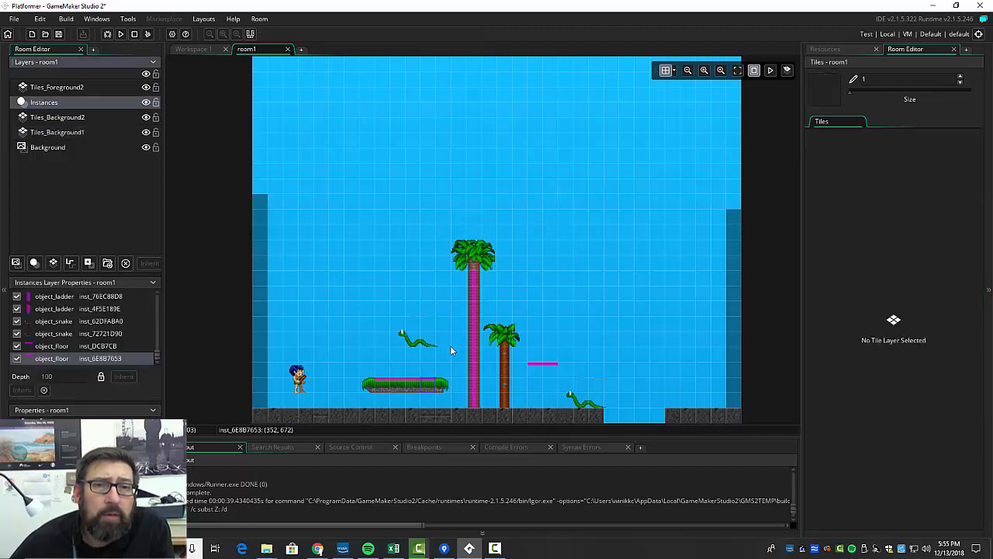
pyautogui.moveTo(426, 345); pyautogui.dragTo(529, 401)
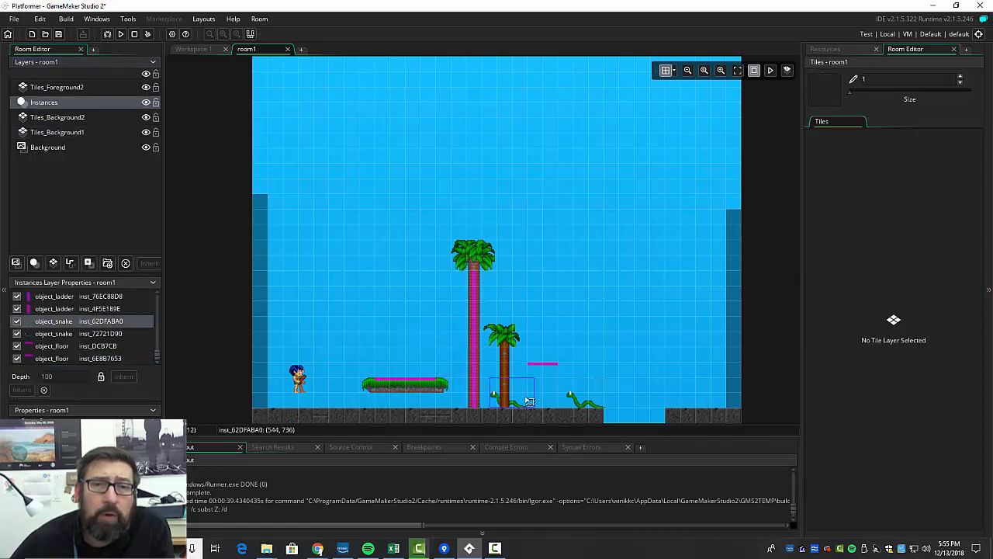
pyautogui.click(123, 34)
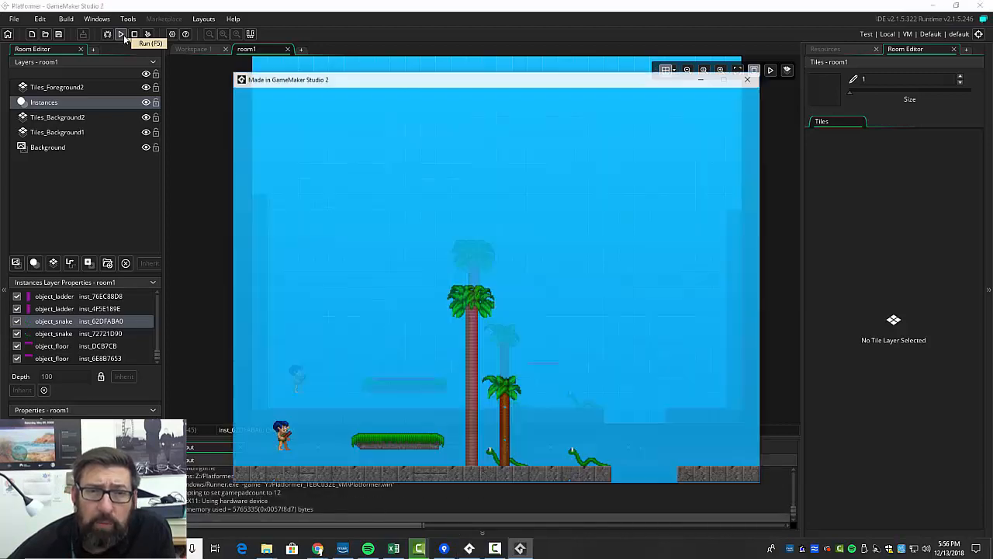
# Play-test moving the player along the left grass platform, dropping off its end and jumping back on above the snakes, and close the game
pyautogui.press('Right')
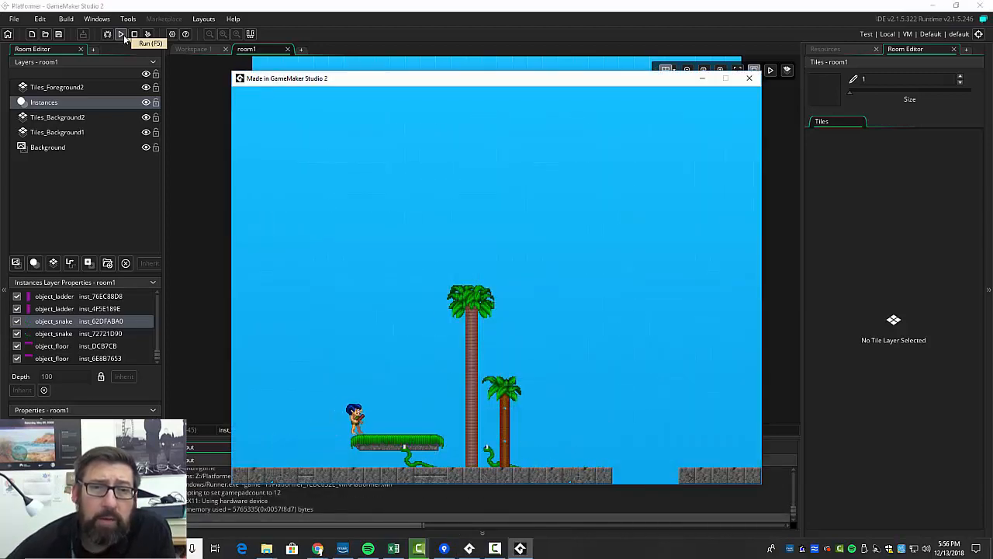
pyautogui.press('Right')
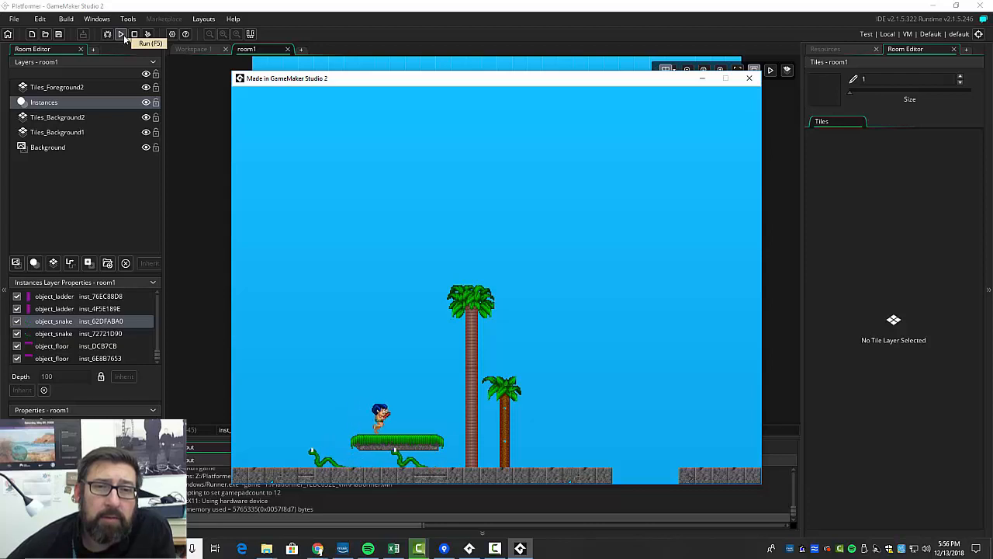
pyautogui.press('Right')
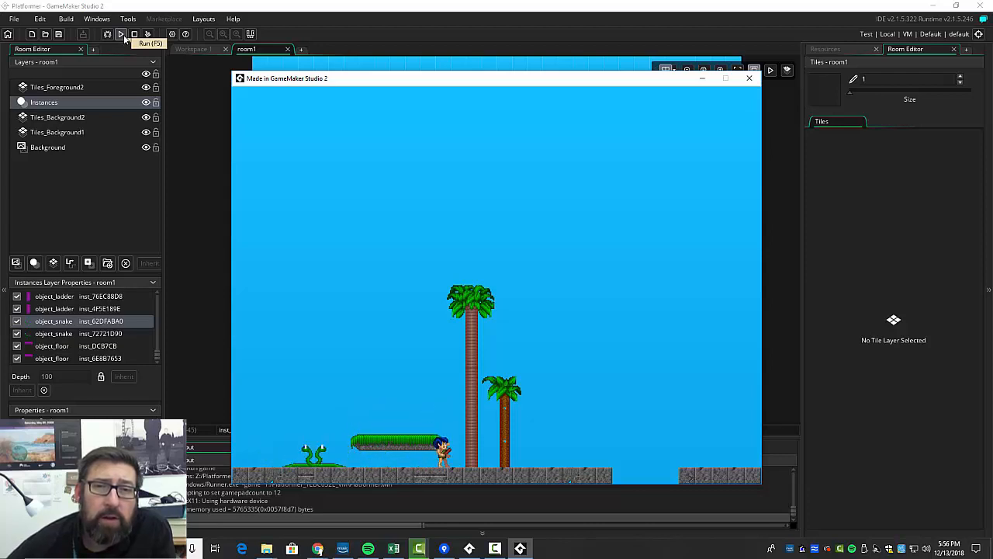
pyautogui.press('Up')
pyautogui.press('Left')
pyautogui.press('Right')
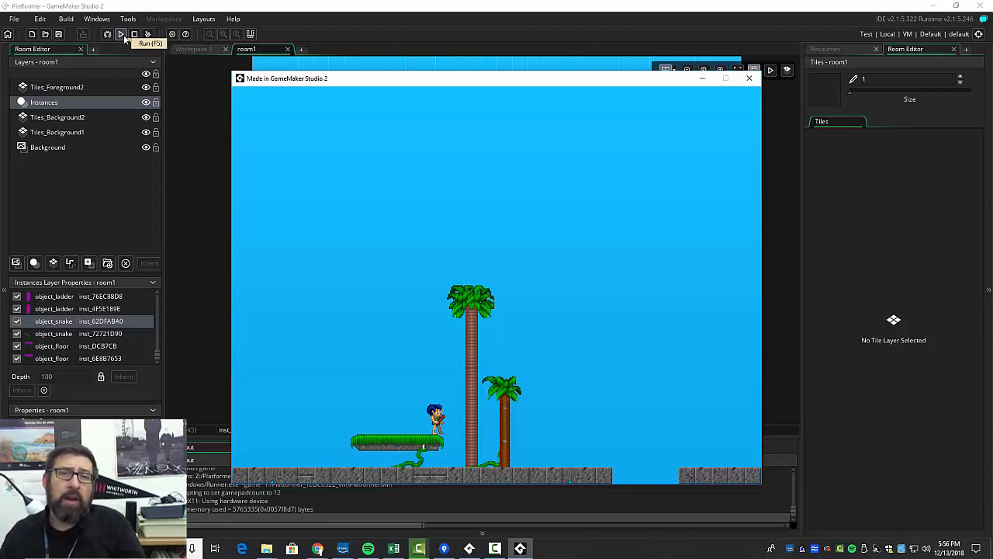
pyautogui.press('Right')
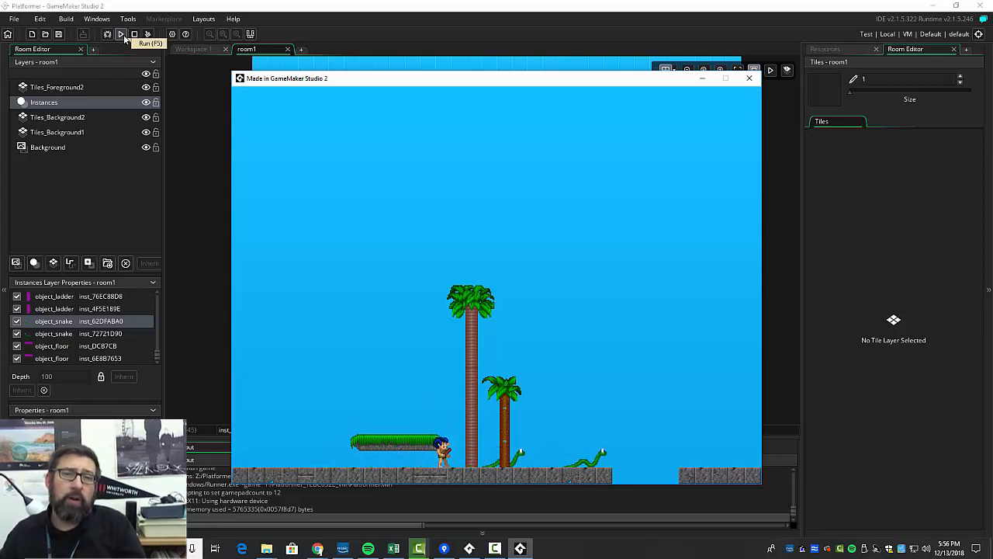
pyautogui.press('space')
pyautogui.press('Left')
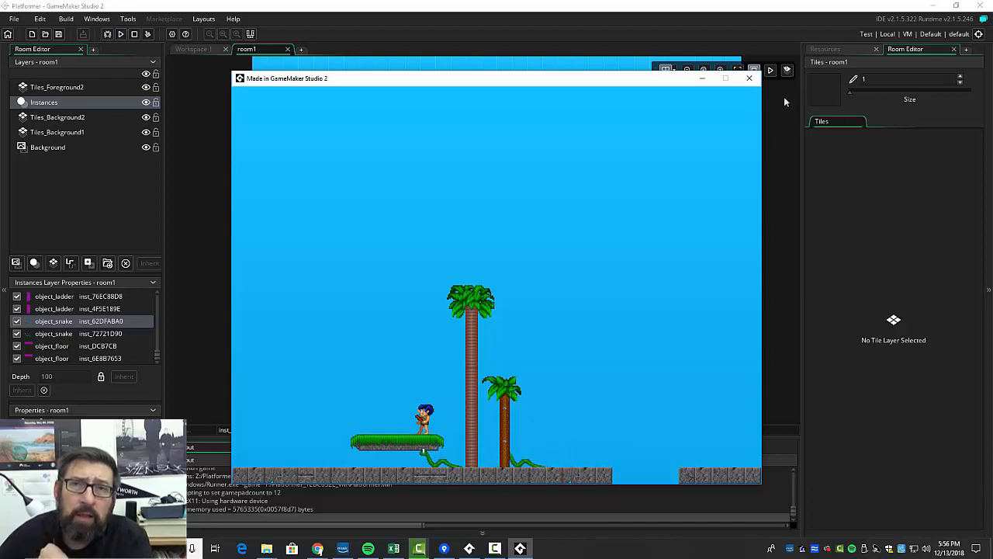
pyautogui.click(749, 78)
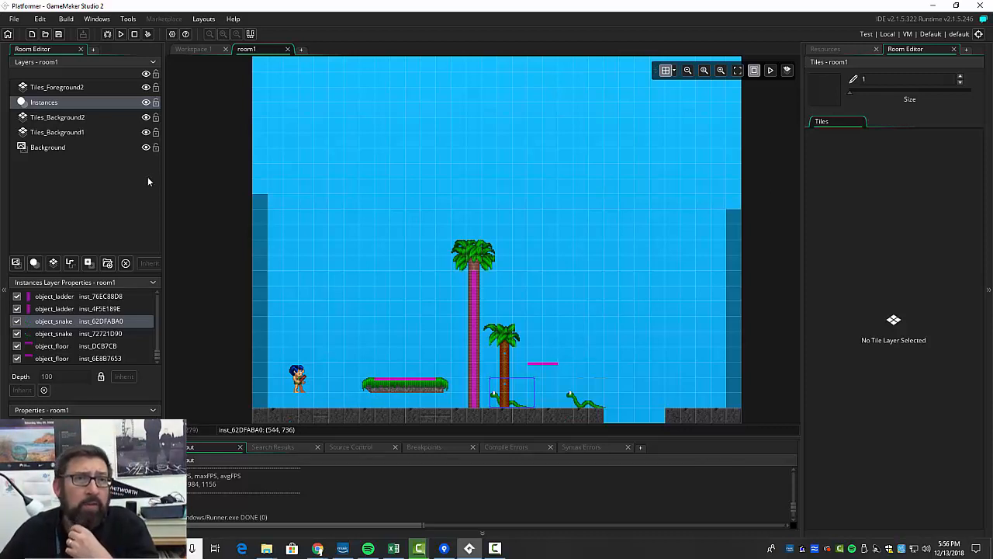
# On Tiles_Background1, paint a small cloud at upper left, a medium one between the palms' upper right, and large ones above the player and at far right
pyautogui.click(56, 132)
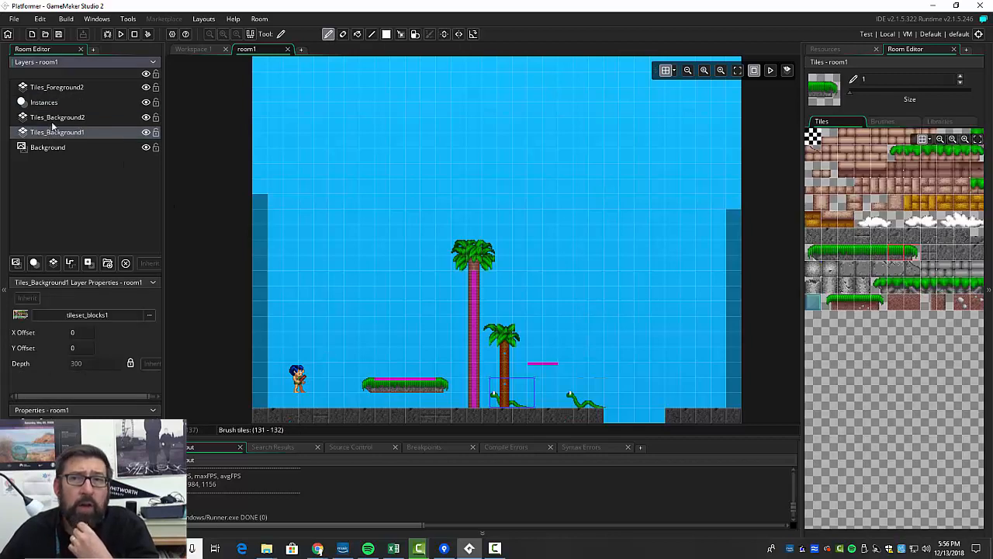
pyautogui.click(875, 221)
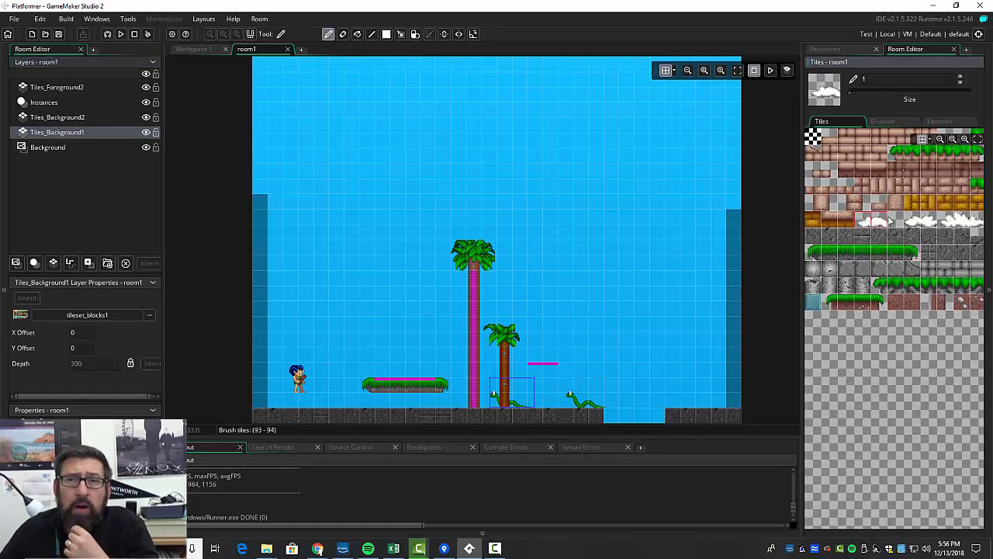
pyautogui.click(326, 221)
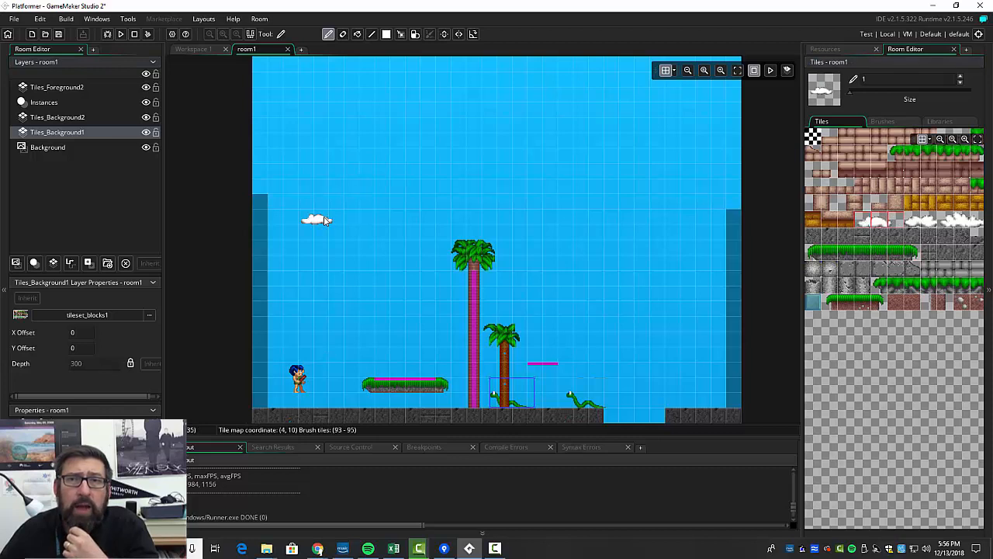
pyautogui.moveTo(917, 222); pyautogui.dragTo(935, 221)
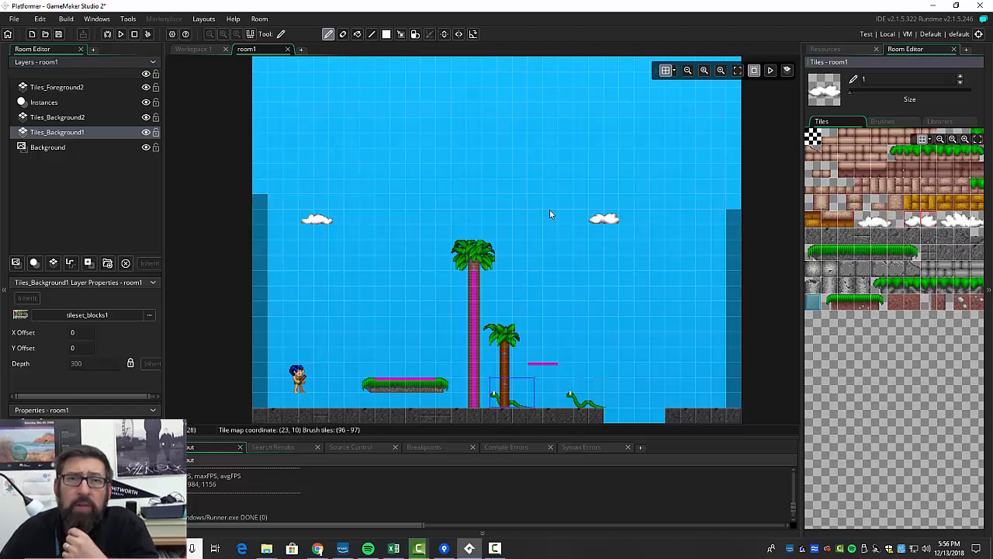
pyautogui.click(543, 280)
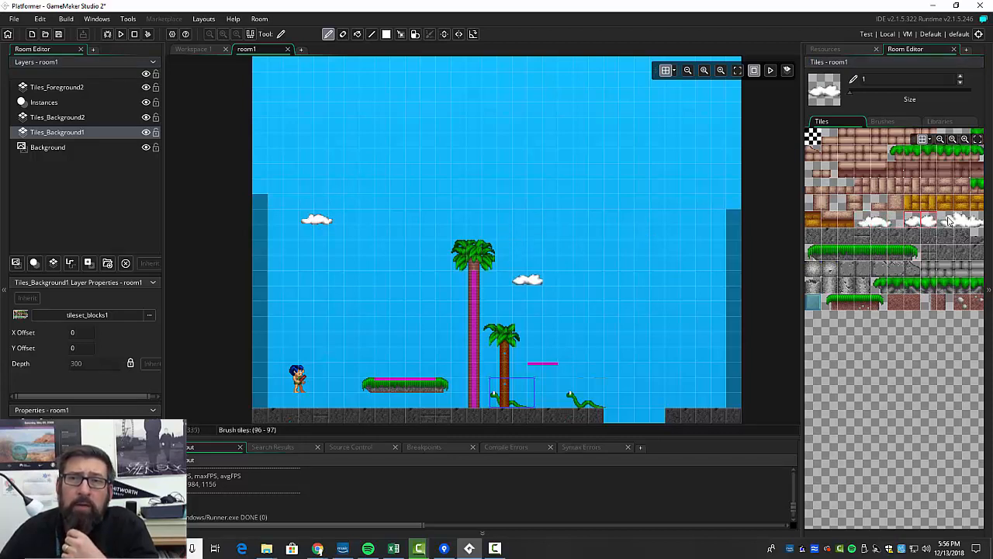
pyautogui.moveTo(948, 221); pyautogui.dragTo(980, 224)
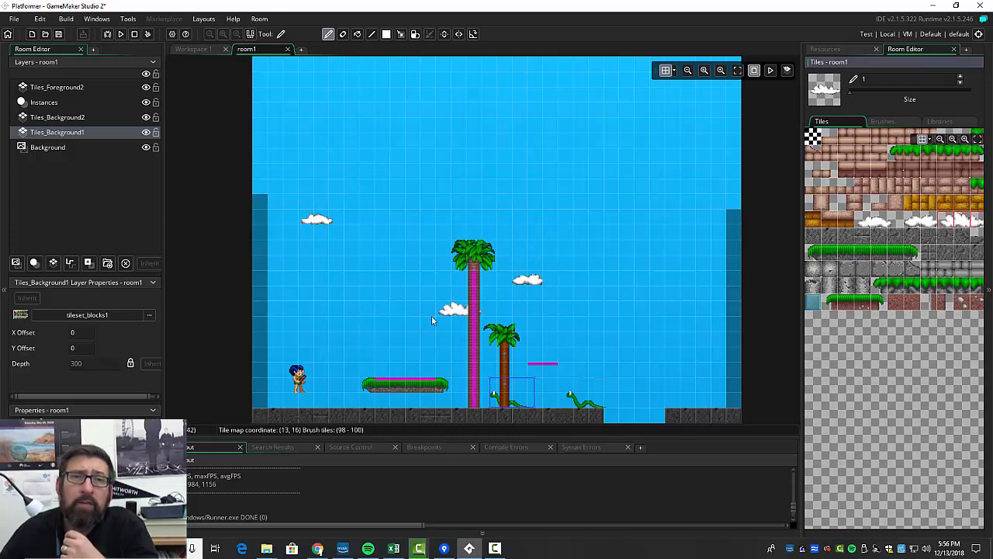
pyautogui.click(313, 299)
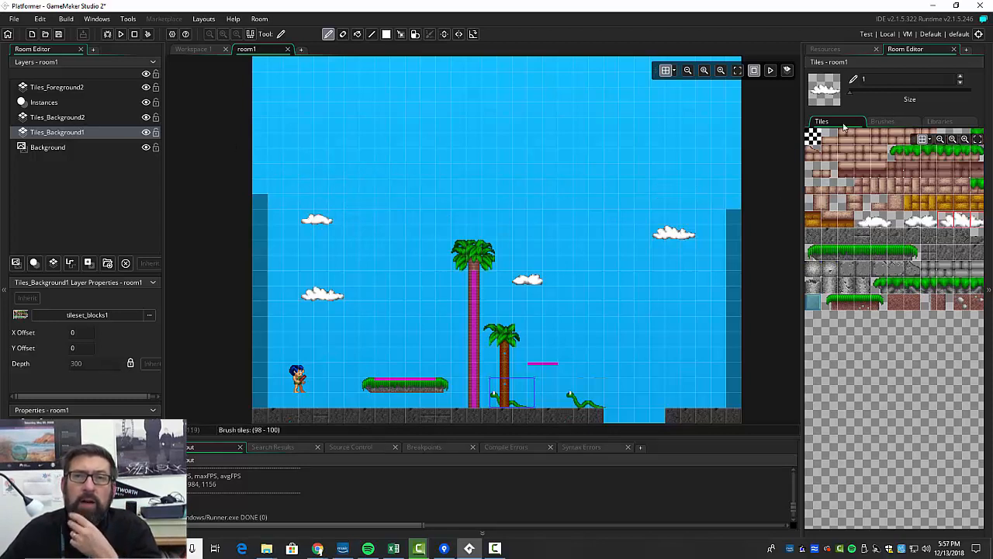
# On Tiles_Background2, paint the two-tile puffy cloud from tileset_blocks2 in the sky above the left grass platform
pyautogui.click(55, 118)
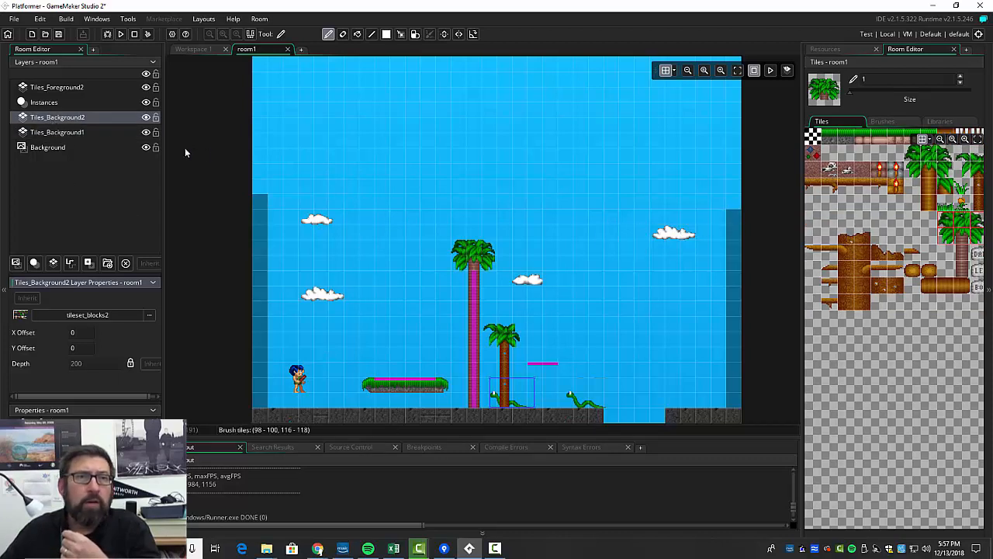
pyautogui.moveTo(803, 241); pyautogui.dragTo(552, 250)
pyautogui.moveTo(793, 259); pyautogui.dragTo(811, 258)
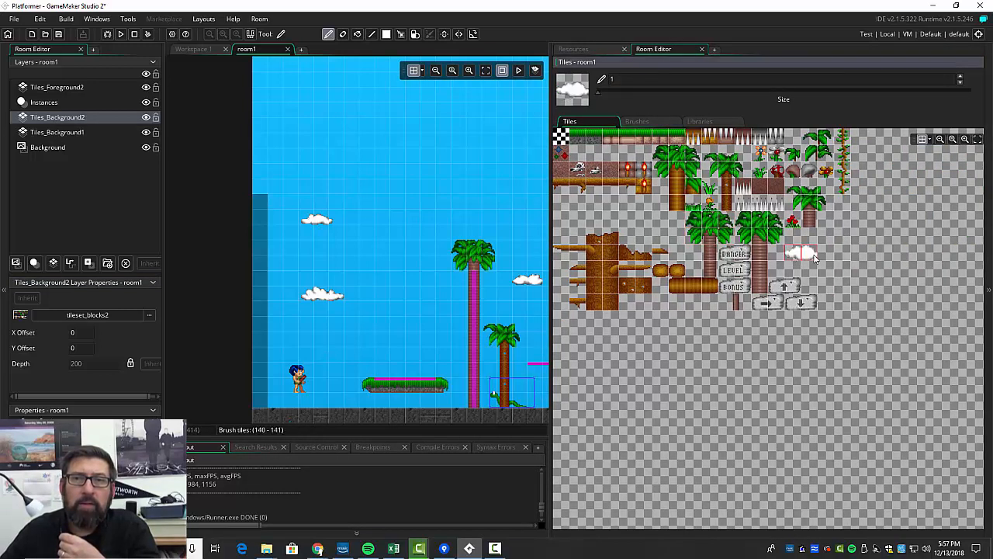
pyautogui.click(397, 264)
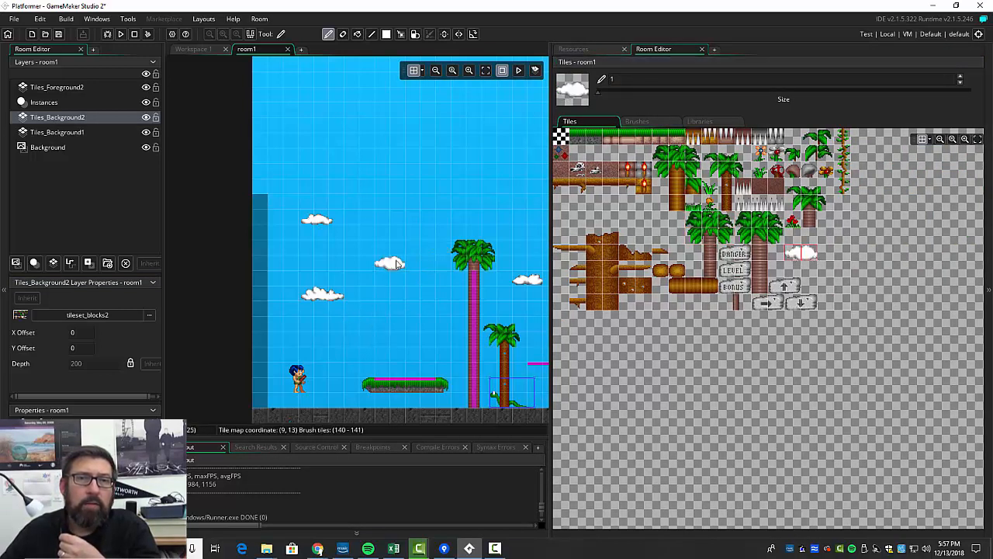
# Run the game and test jumping the player onto the left grass platform and moving both ways along it
pyautogui.click(120, 36)
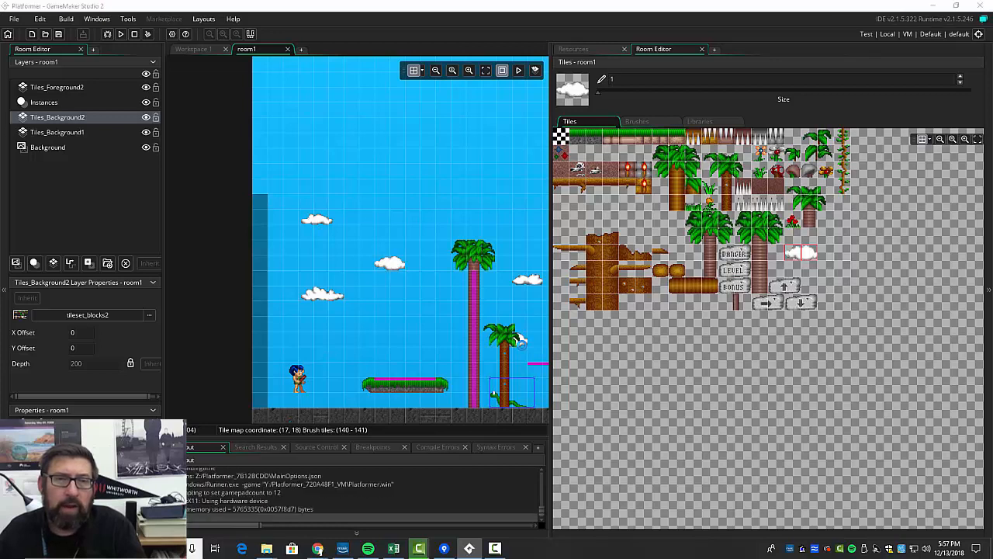
pyautogui.press('Right')
pyautogui.press('space')
pyautogui.press('space')
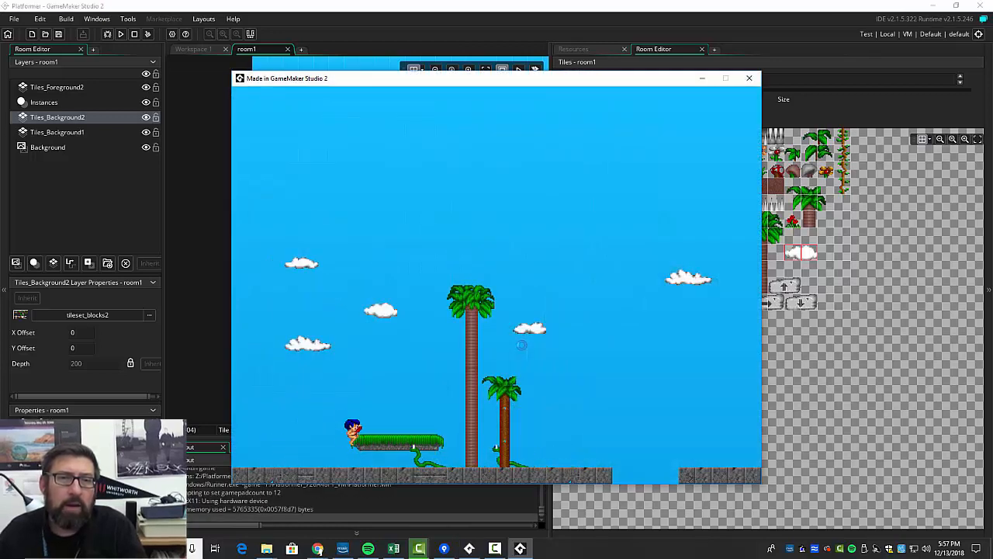
pyautogui.press('Right')
pyautogui.press('Right')
pyautogui.press('Right')
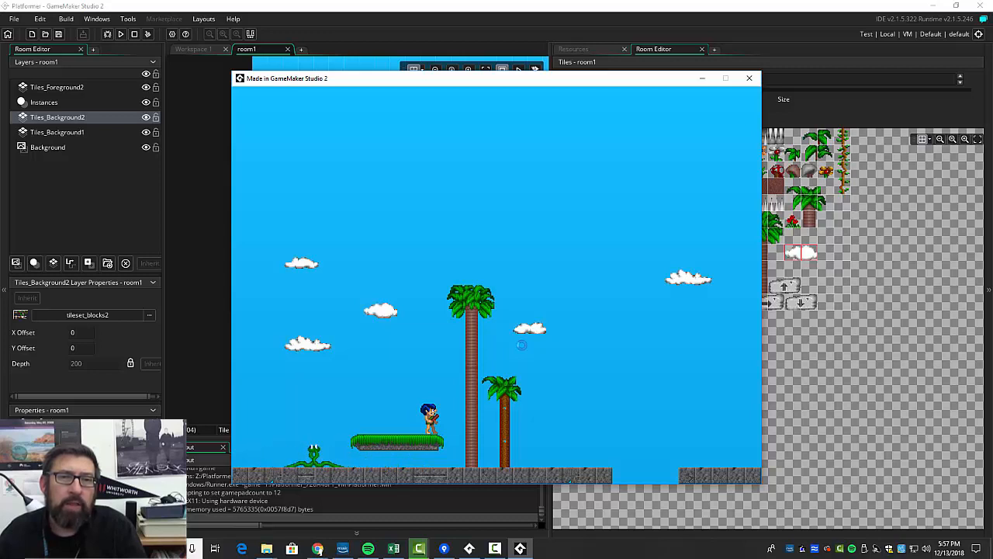
pyautogui.press('Left')
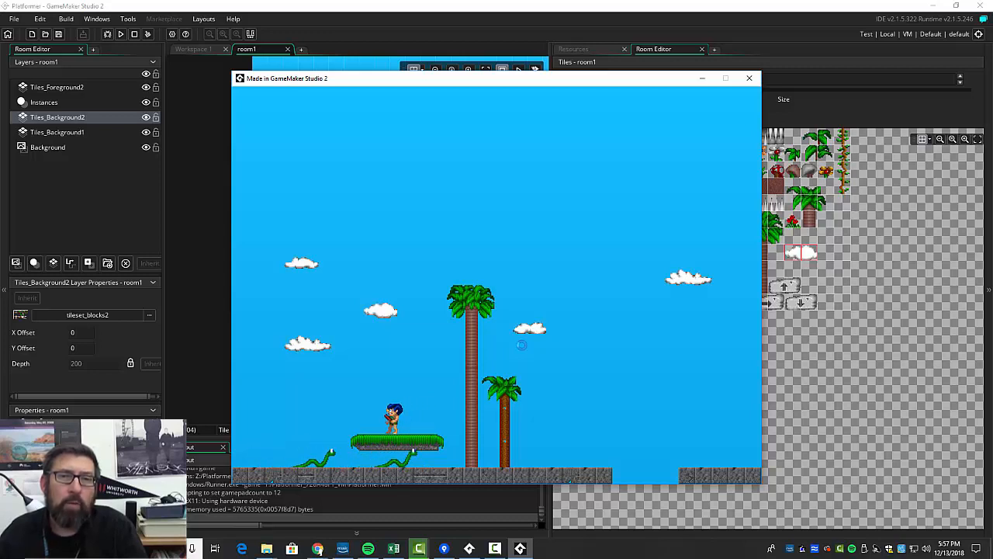
pyautogui.press('space')
pyautogui.press('Right')
pyautogui.press('Right')
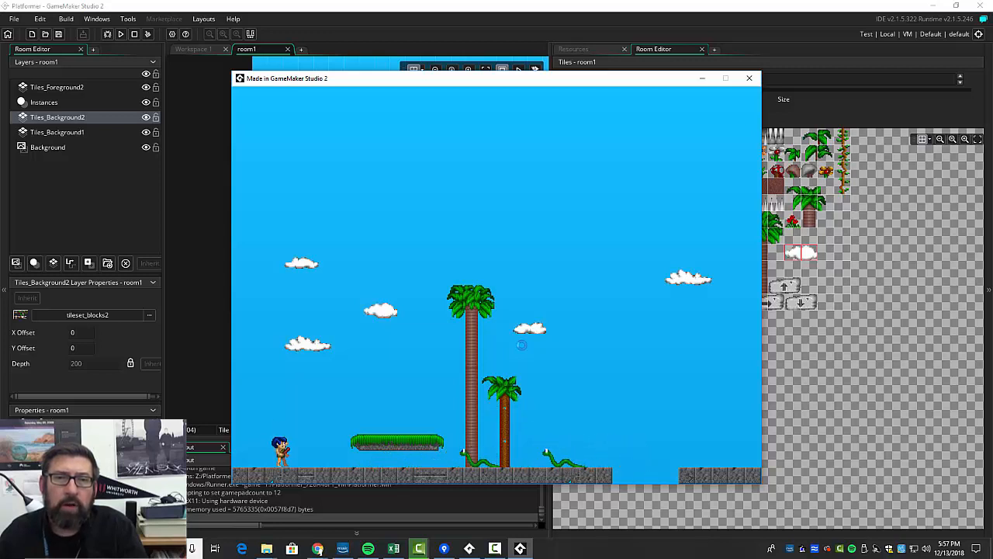
# Test jumping the player past the palms and over the floor gap to the far right ground, and close the game
pyautogui.press('Right')
pyautogui.press('space')
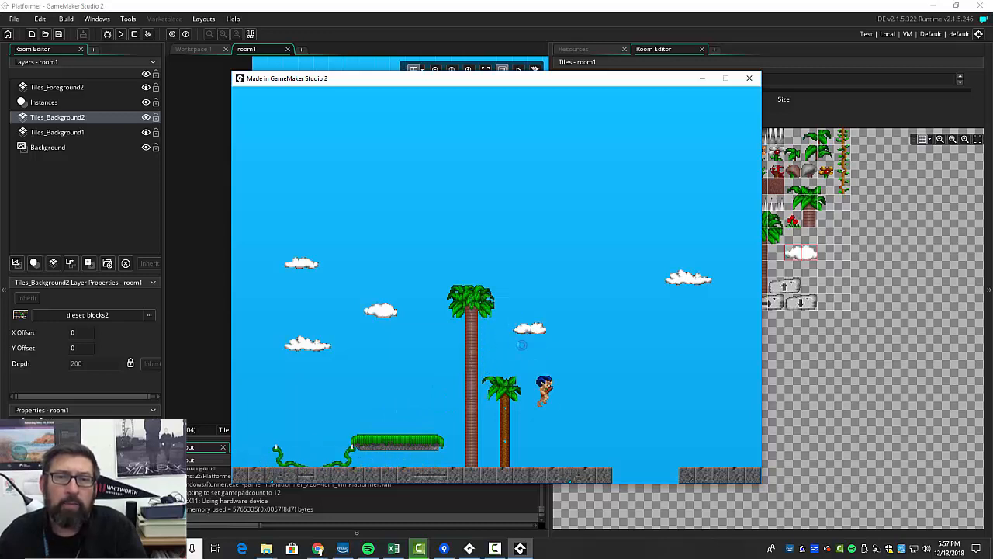
pyautogui.press('Right')
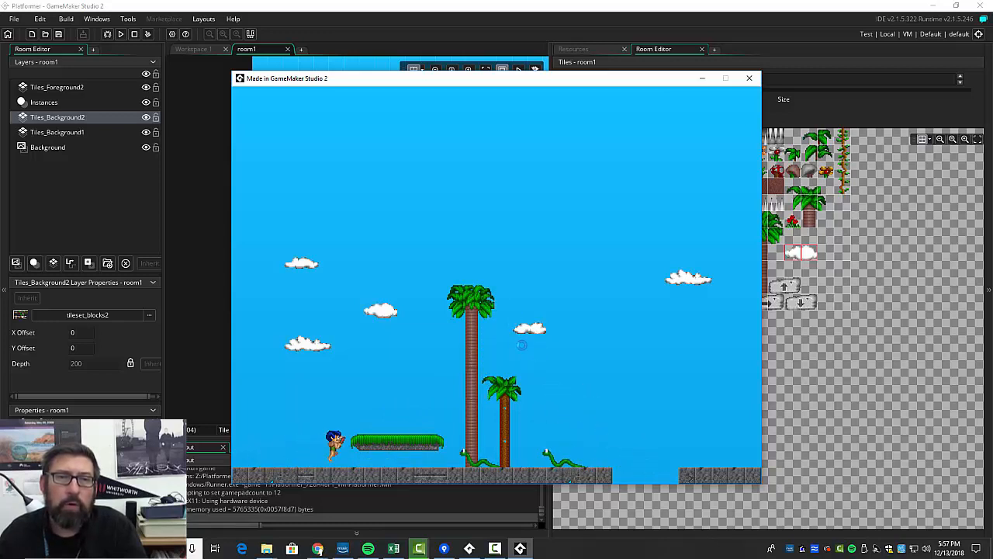
pyautogui.press('space')
pyautogui.press('space')
pyautogui.press('Right')
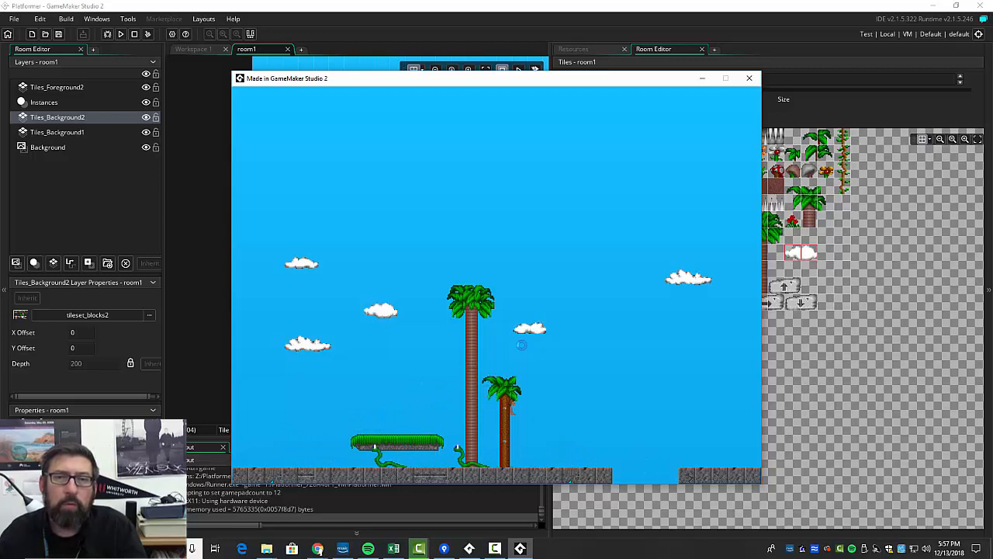
pyautogui.press('Right')
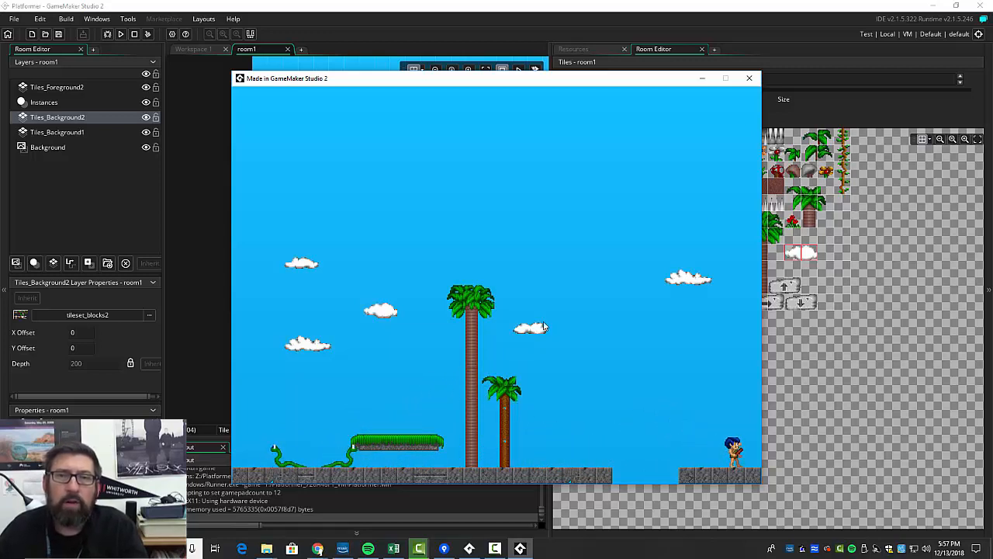
pyautogui.click(750, 76)
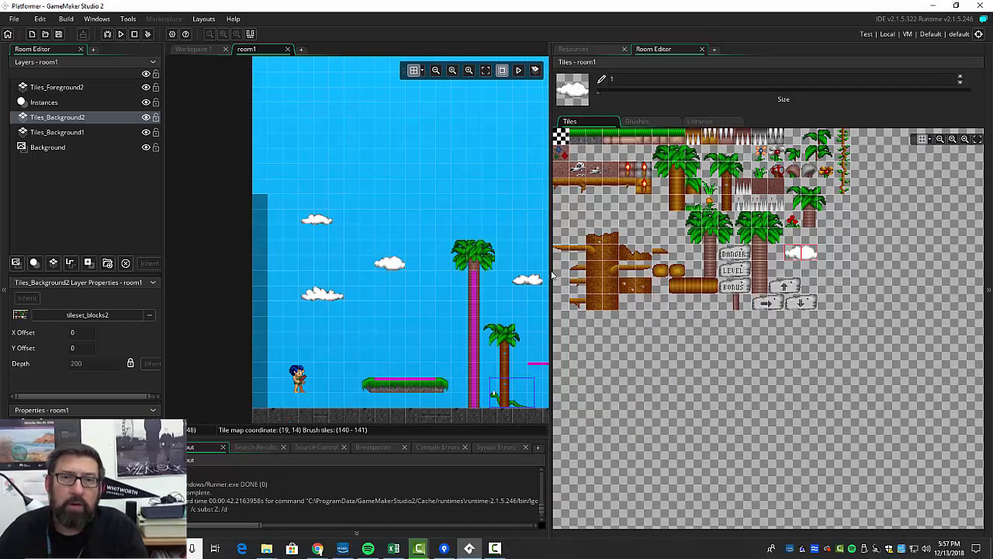
pyautogui.moveTo(553, 274); pyautogui.dragTo(660, 275)
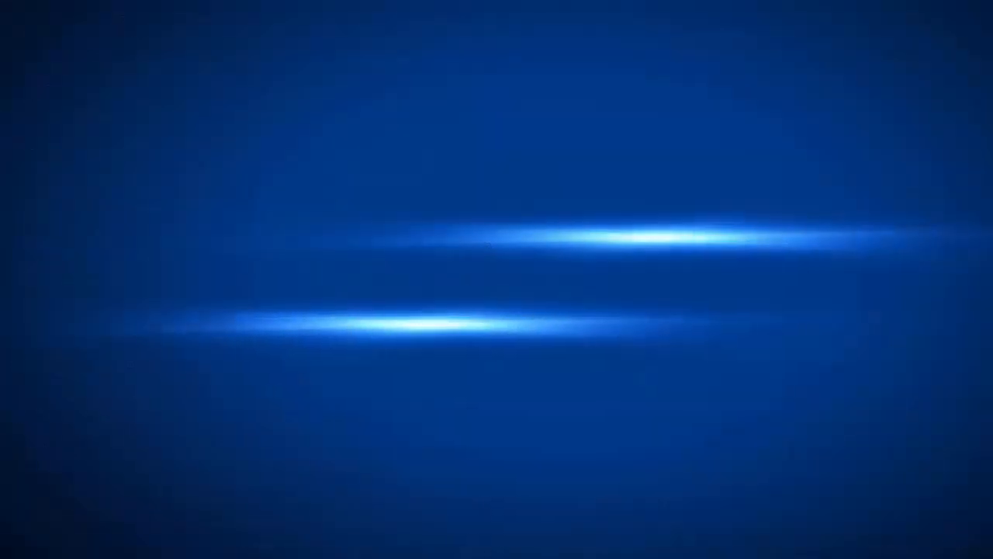